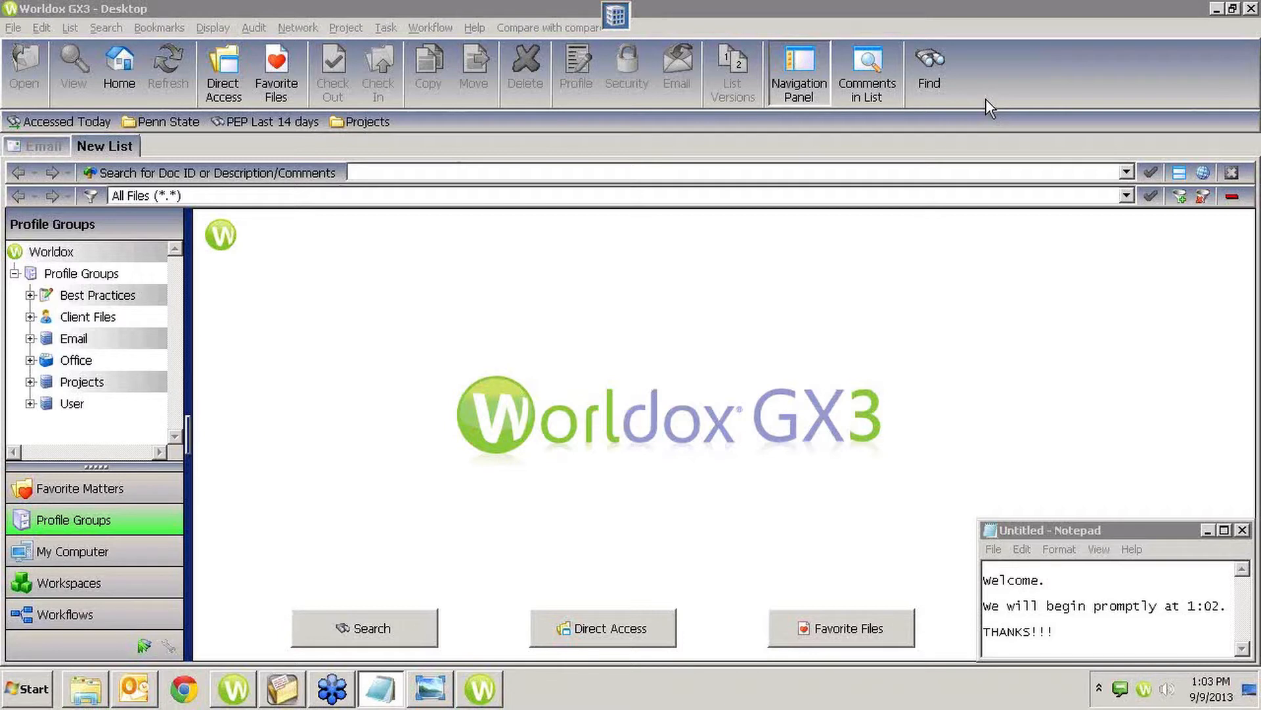
Step: Switch to Windows Photo Viewer to view the GTW.jpg picture of the webinar control panel, and minimize it when done
click(431, 688)
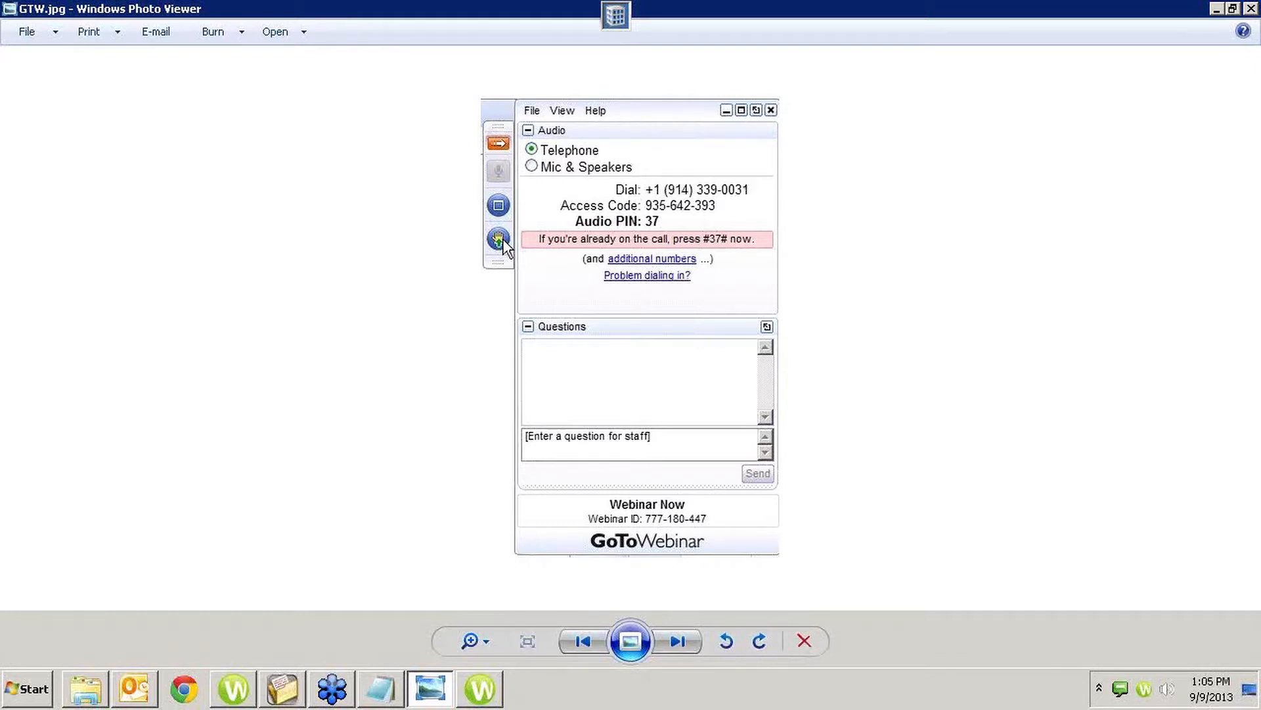
click(979, 103)
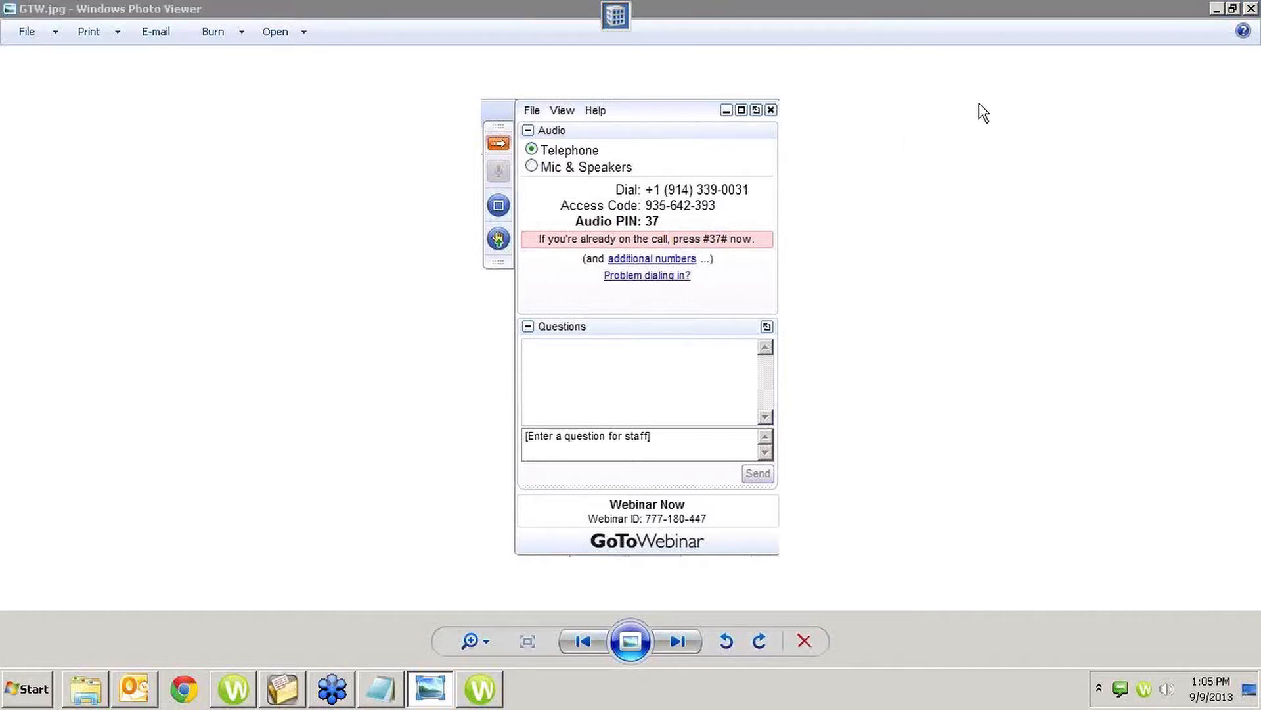
click(1216, 9)
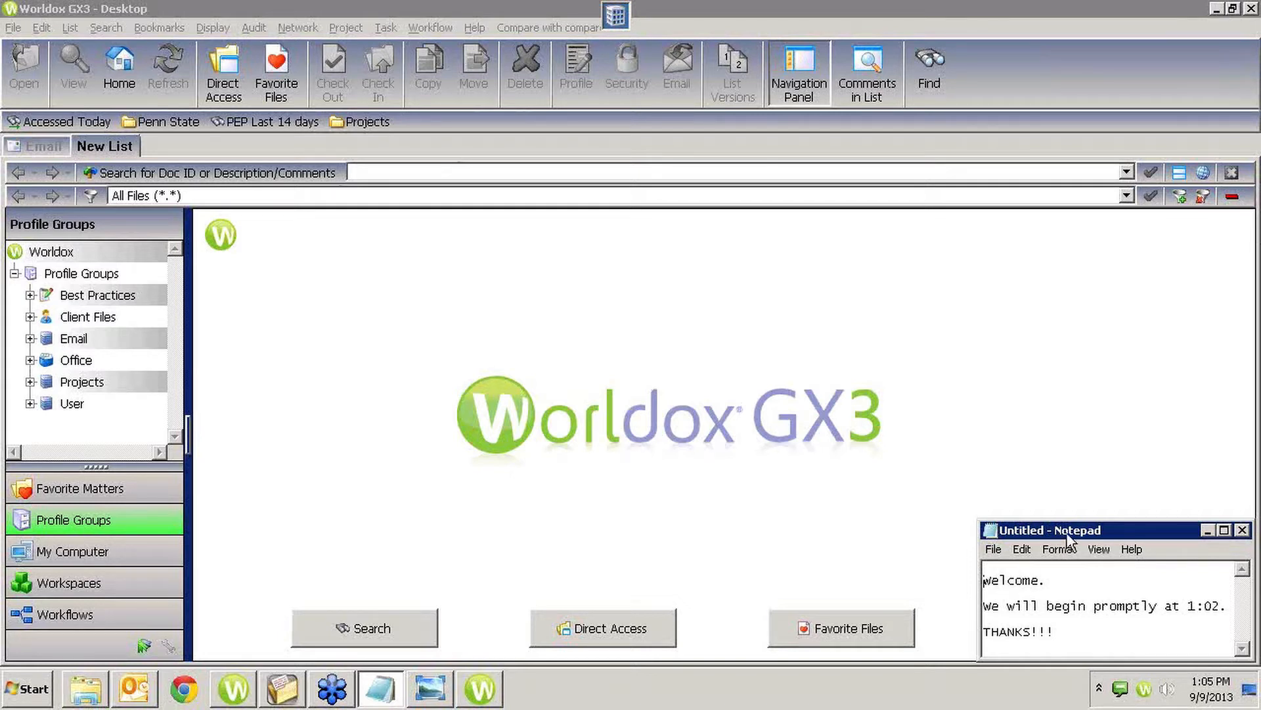
Step: Close the untitled Notepad welcome note without saving its changes
drag(1070, 527, 837, 499)
click(1010, 502)
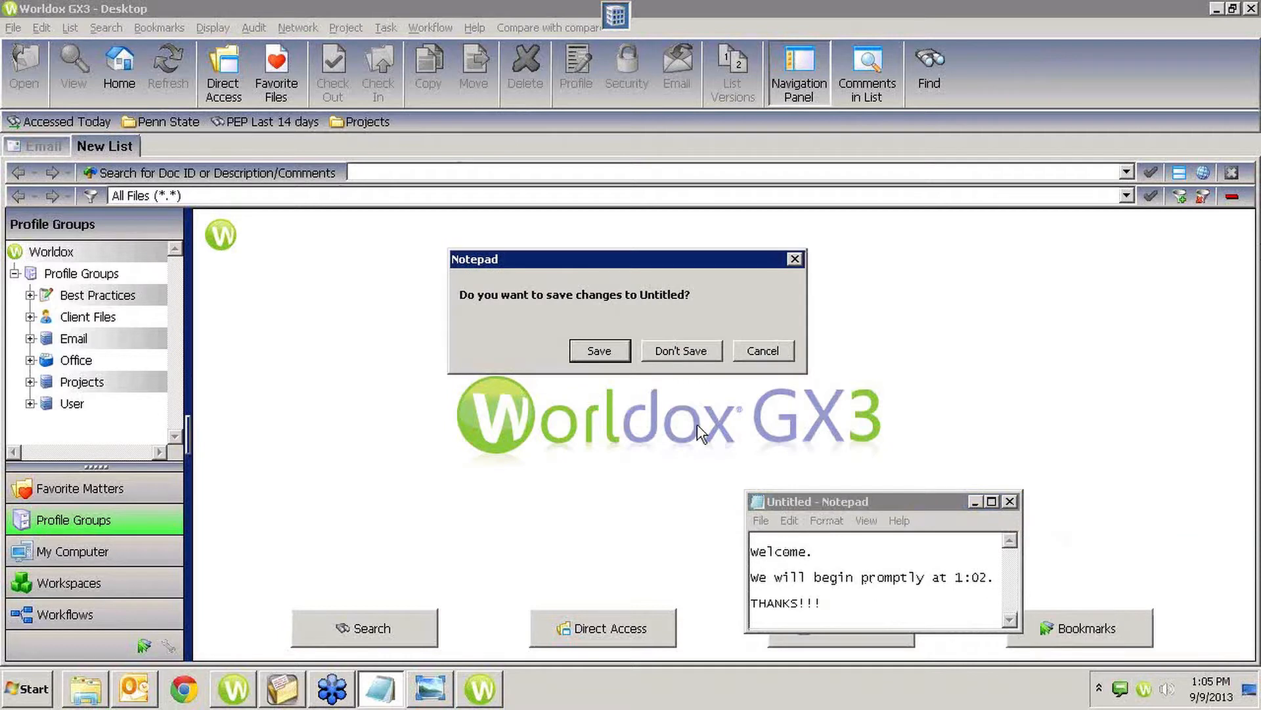
click(680, 351)
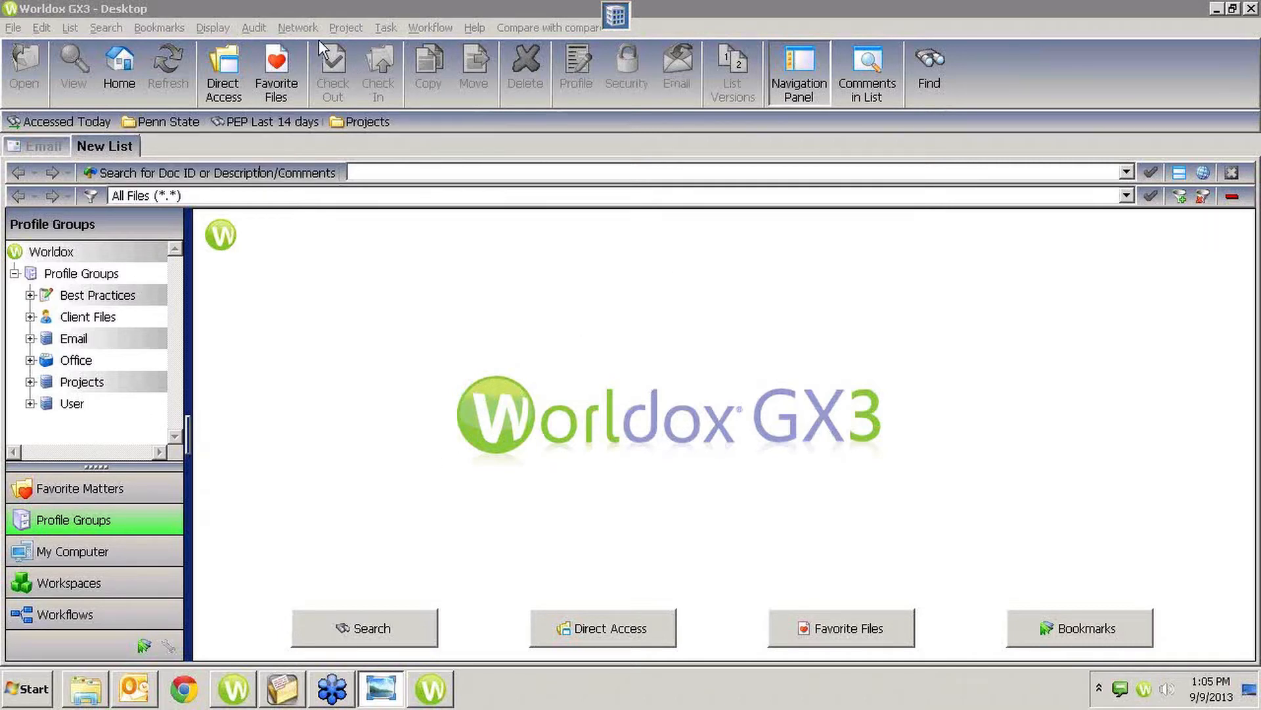
Step: List the favorite files of all categories and open the profile of the email "RE: Symphony OCR - Database is corrupted"
click(281, 59)
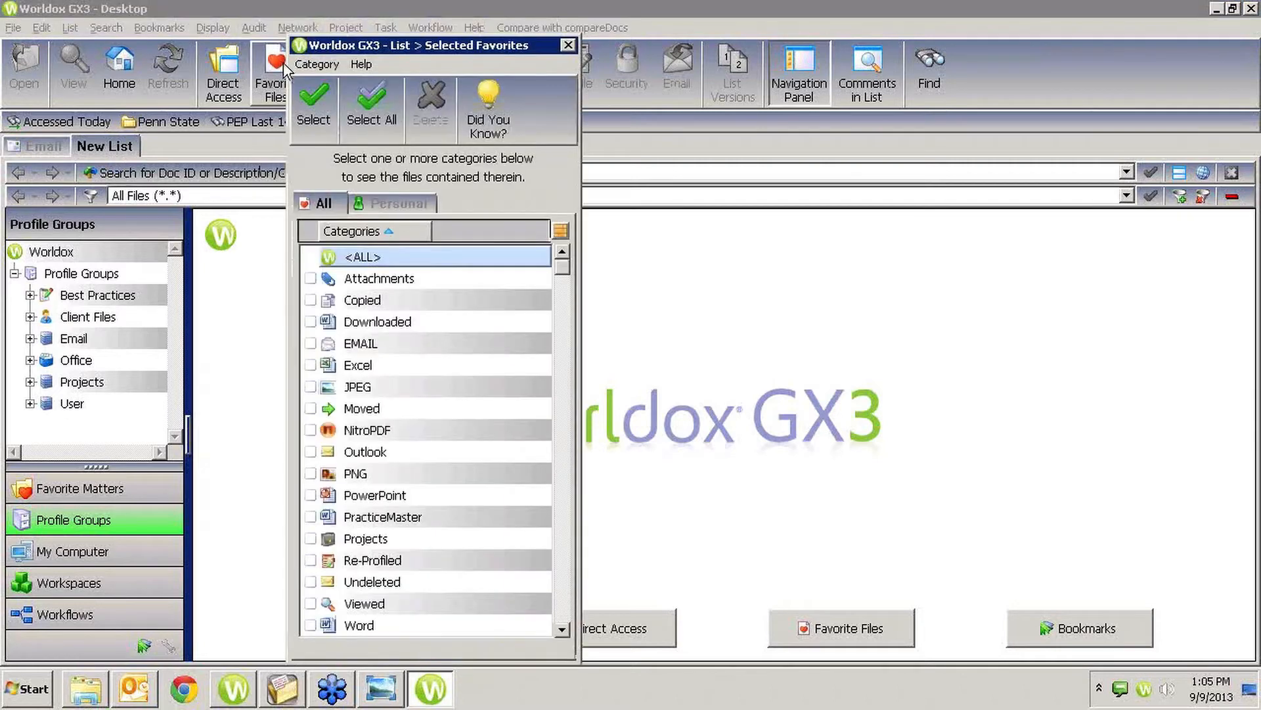
double_click(377, 260)
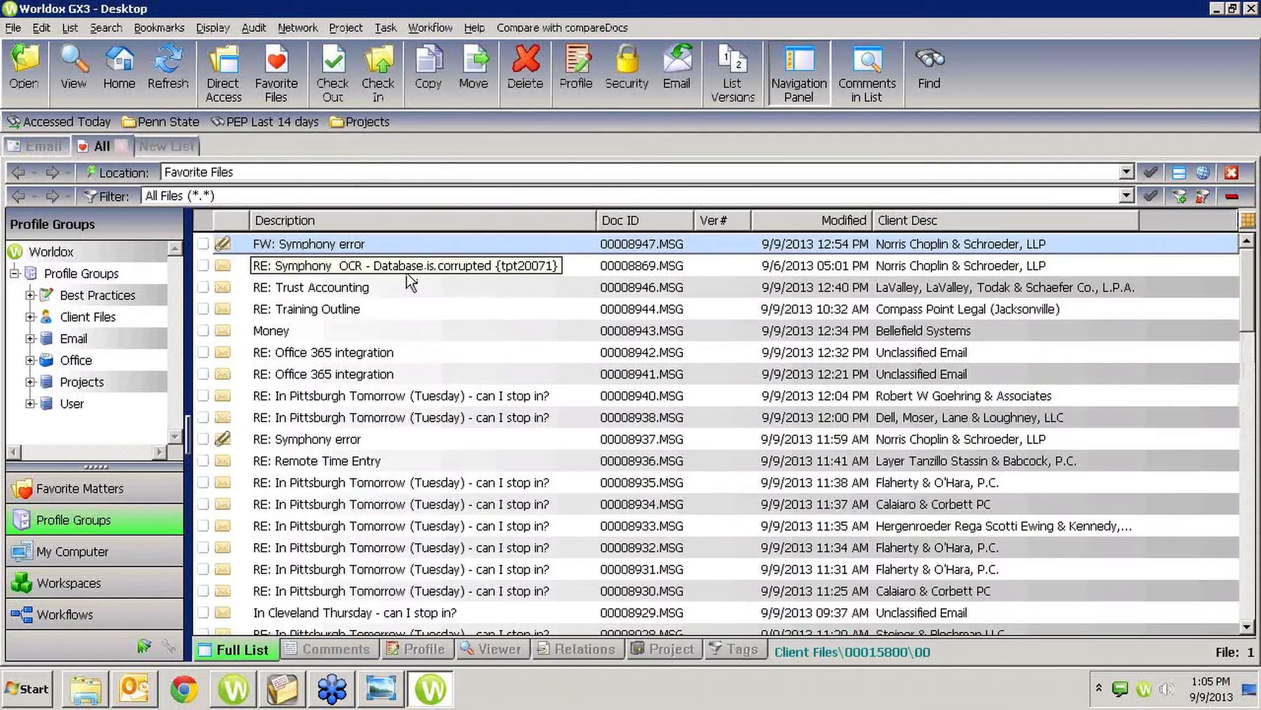
click(407, 271)
click(578, 62)
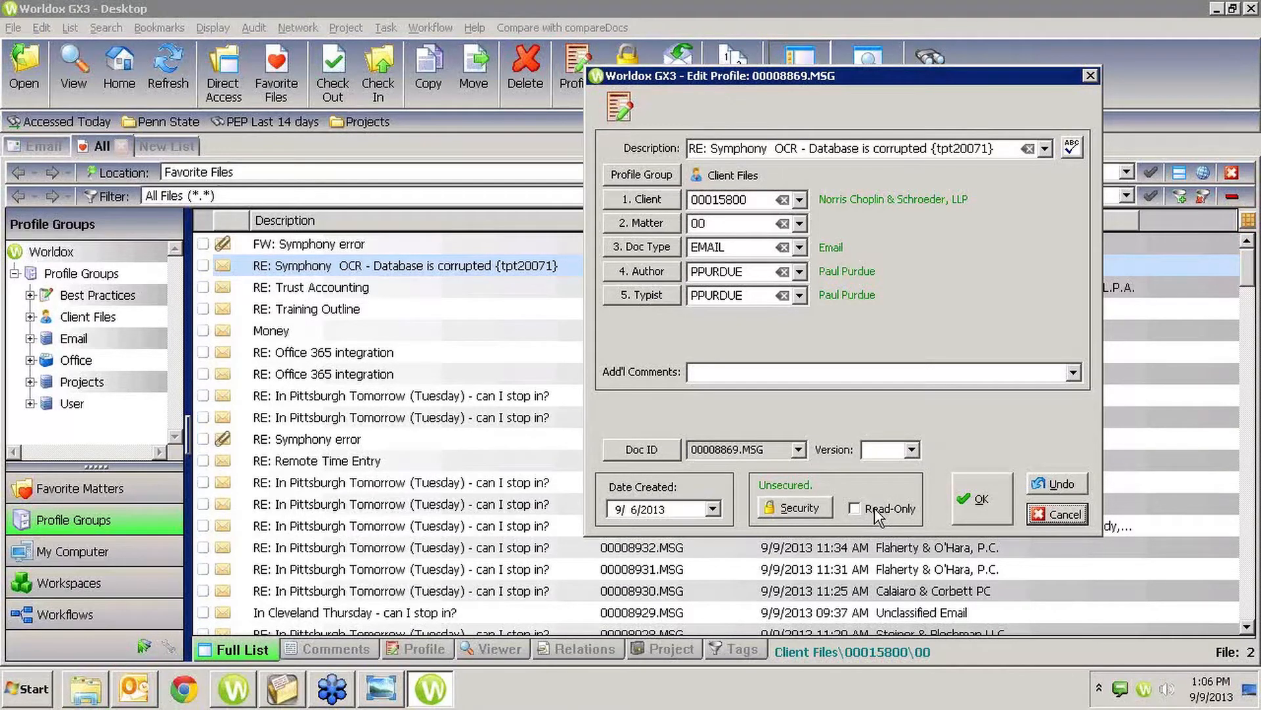
Step: Look at the Read-Only and Security options in the email's profile and leave the profile without saving changes
click(856, 508)
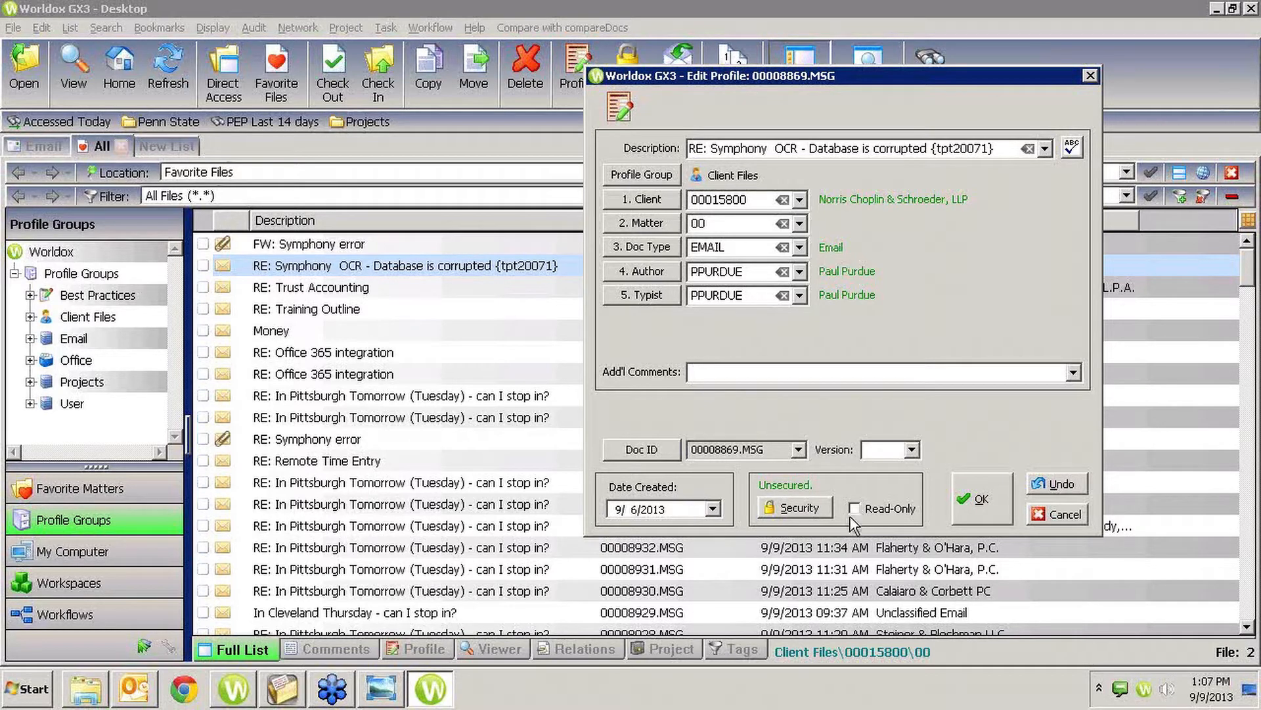
click(796, 508)
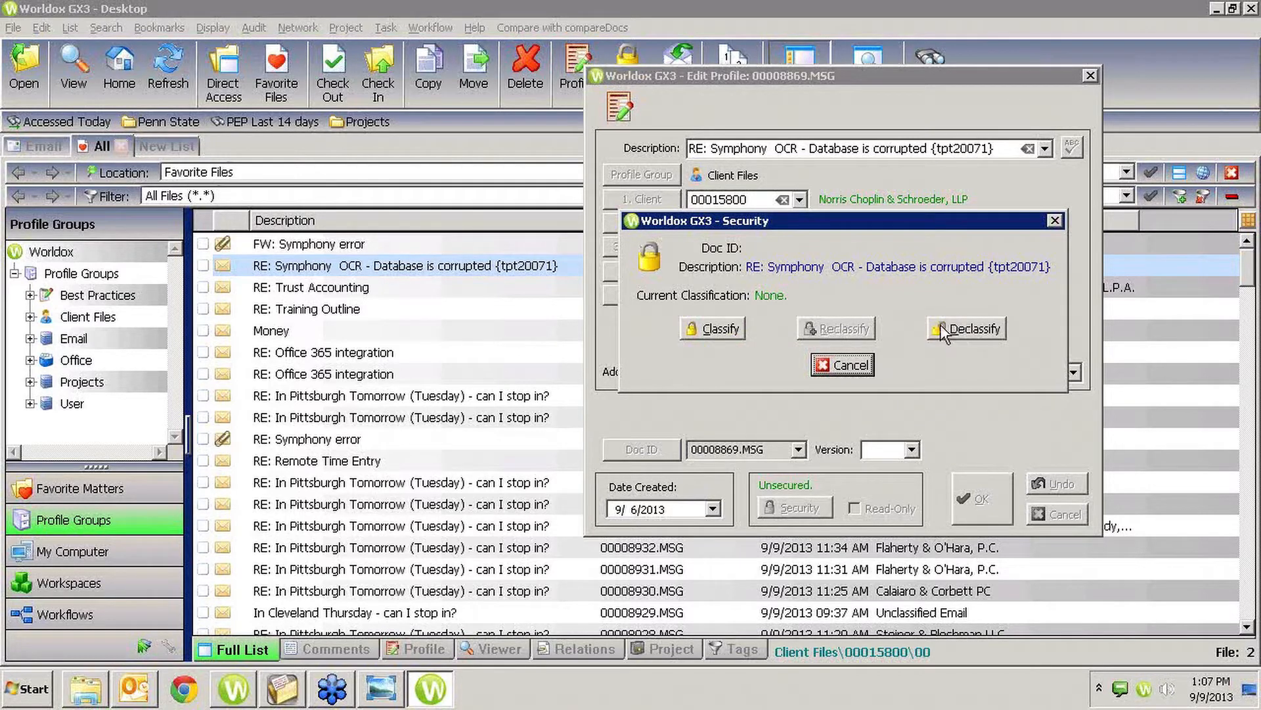
click(850, 364)
click(1057, 514)
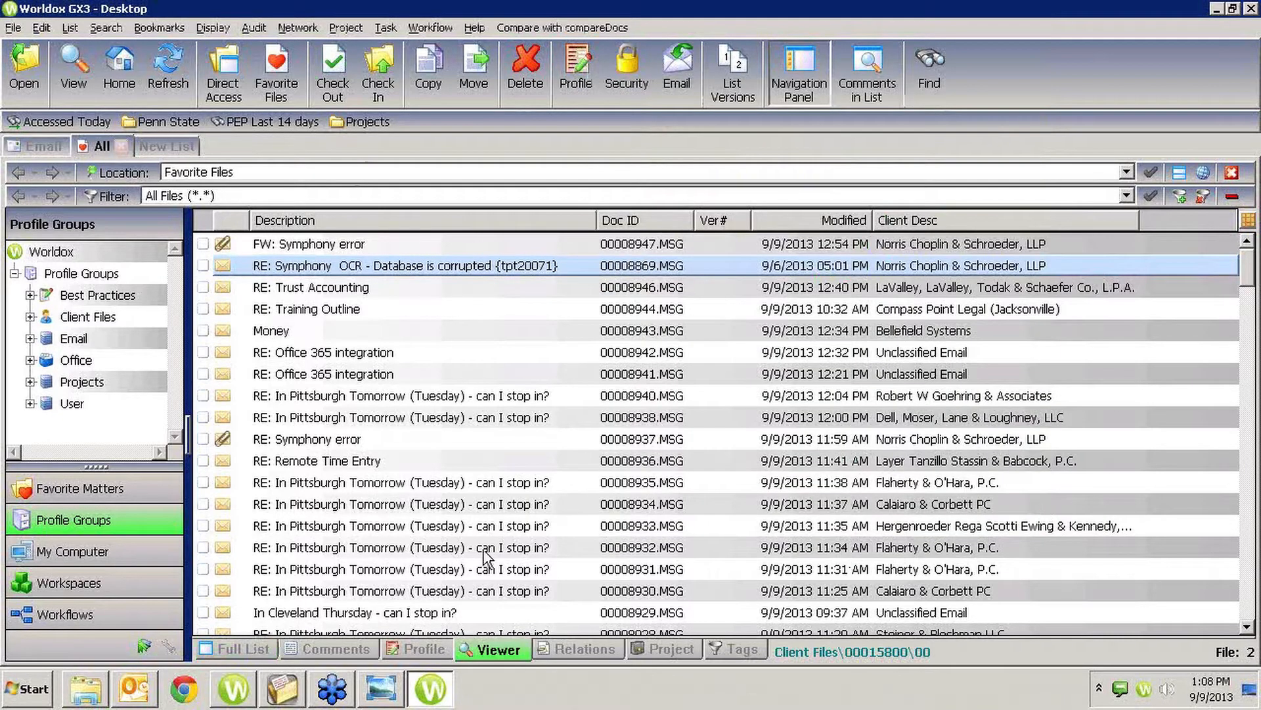
Step: Start Microsoft Word 2010 and enter "test" in a new blank document
click(34, 698)
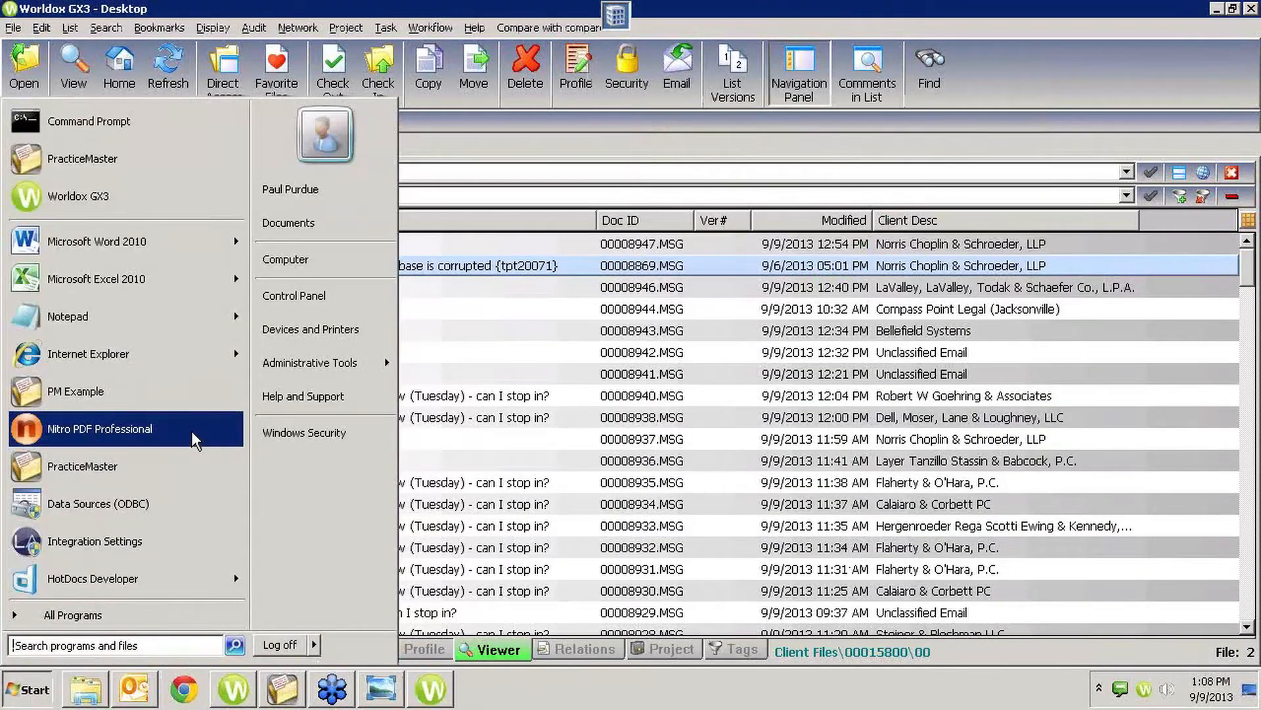
click(105, 242)
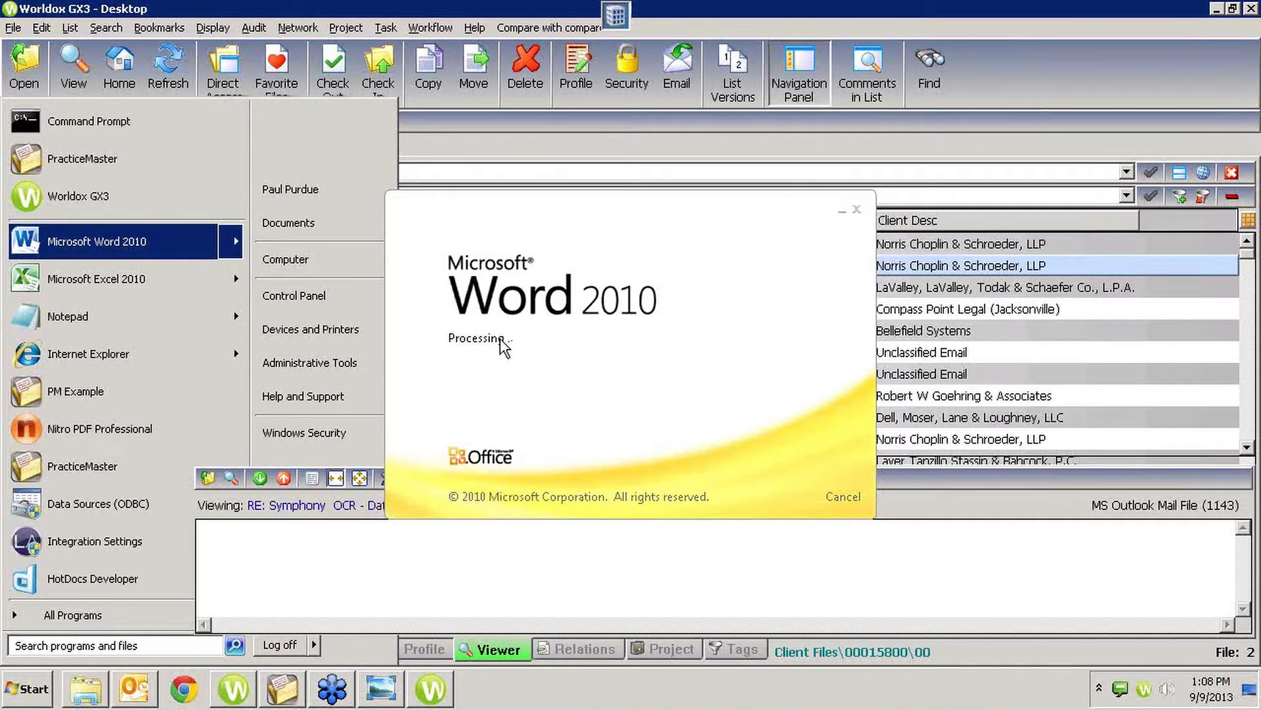
text(test)
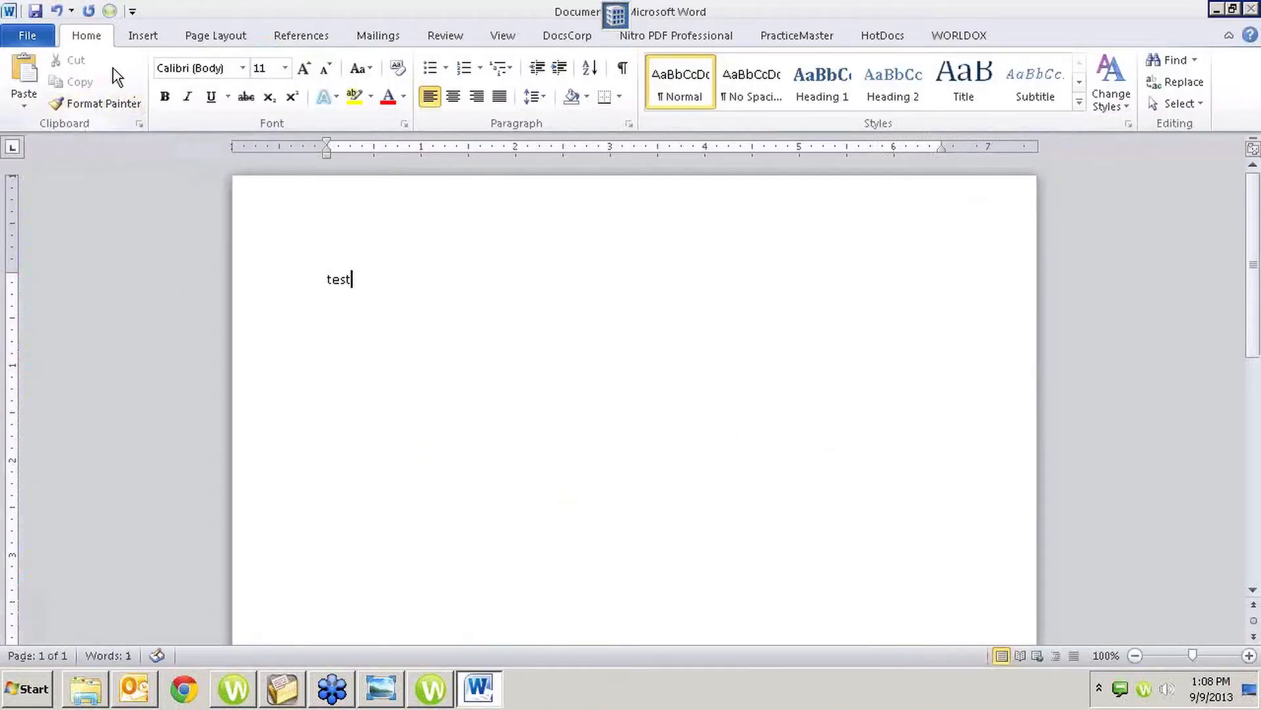
Step: Start saving the Word document to Worldox with the Client Files profile group
click(35, 11)
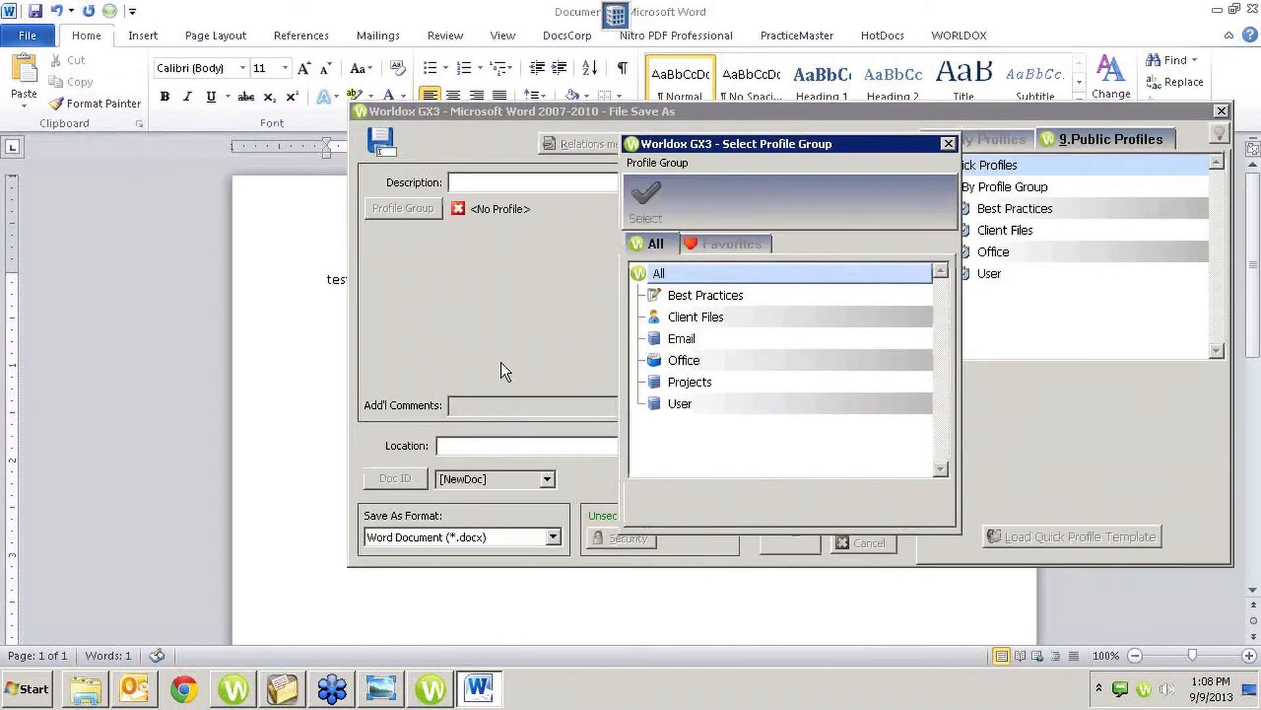
click(683, 318)
double_click(683, 319)
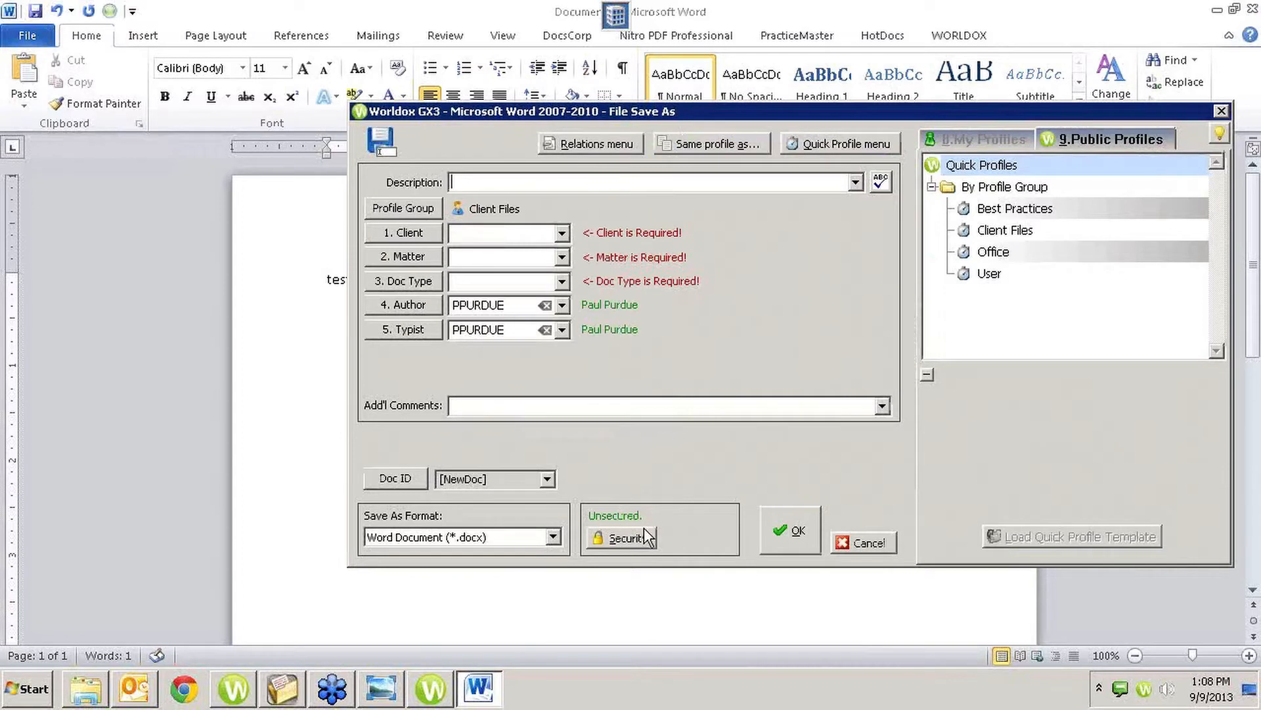
Step: Examine the Hidden and Protected security classifications available for the new document and return to its save form without classifying it
click(617, 539)
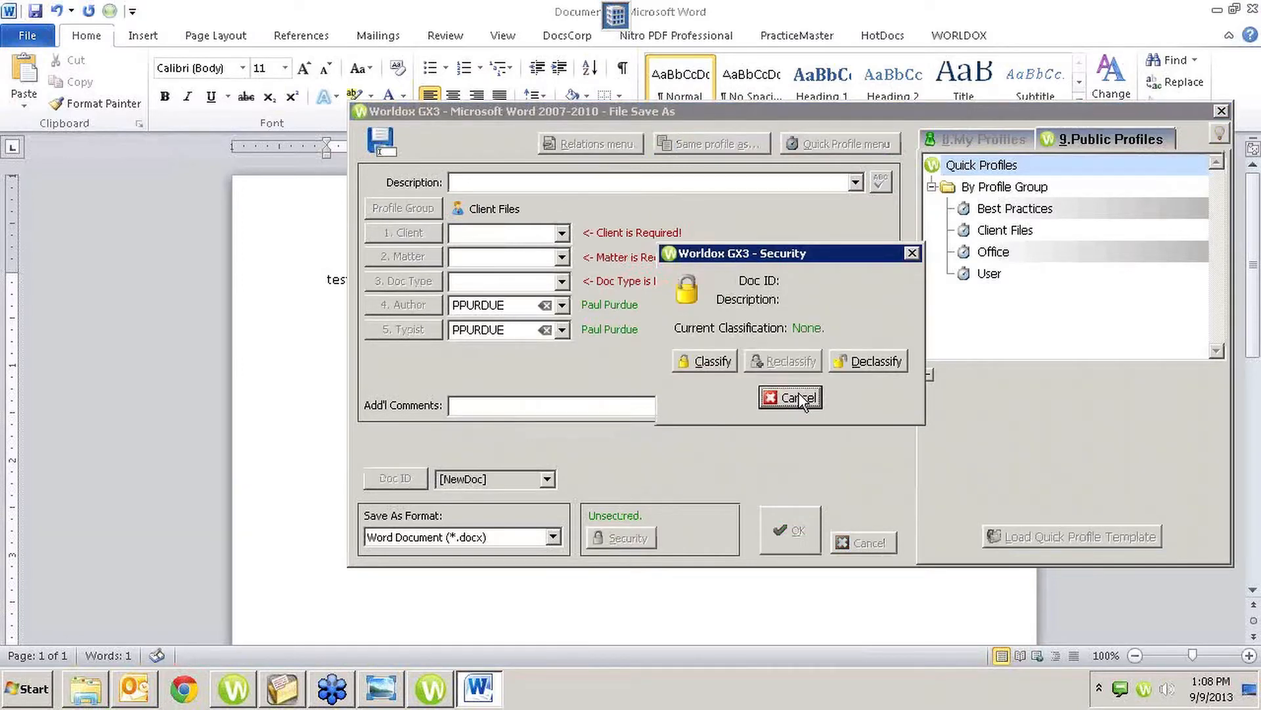
click(799, 398)
click(618, 537)
drag(823, 247, 779, 243)
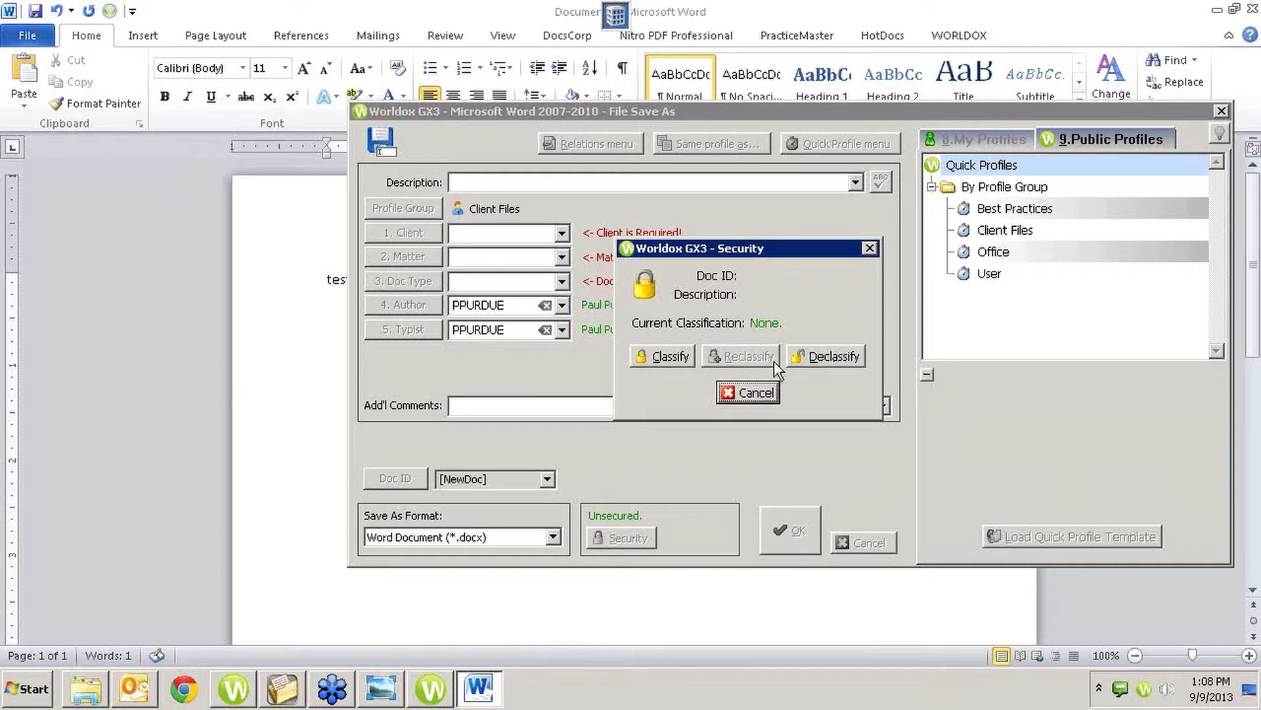
click(666, 358)
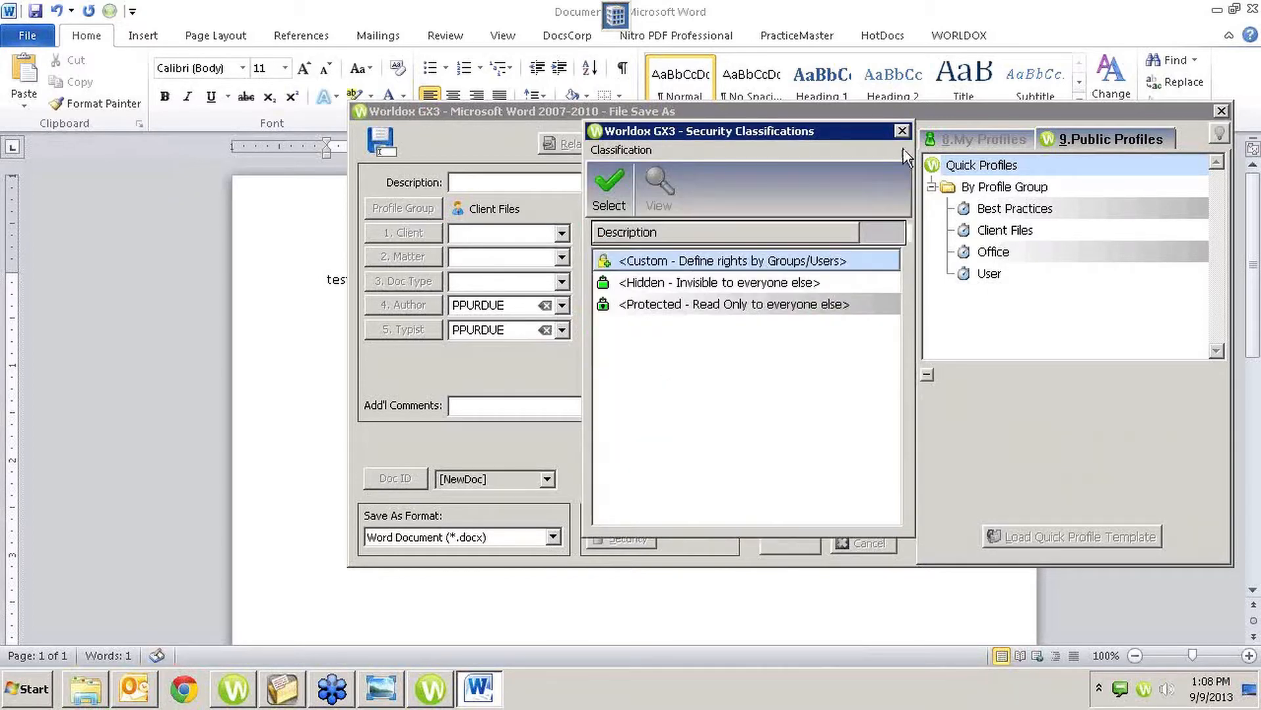
click(676, 288)
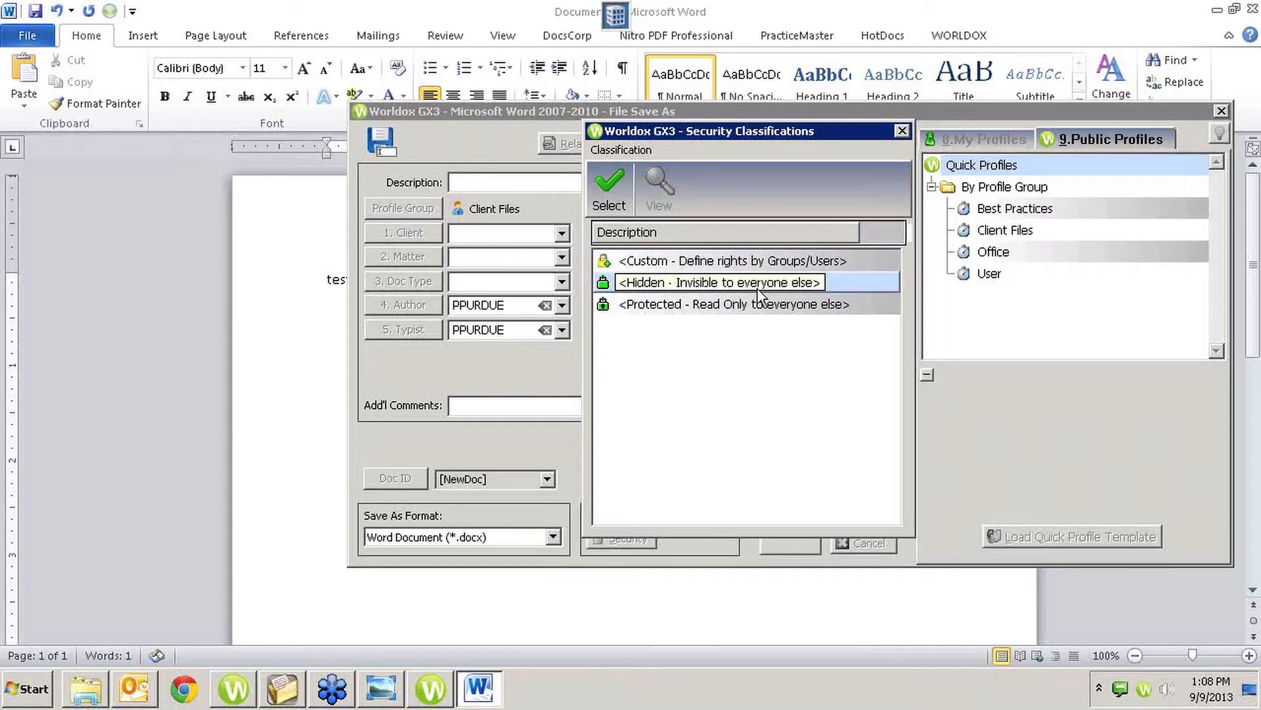
click(751, 308)
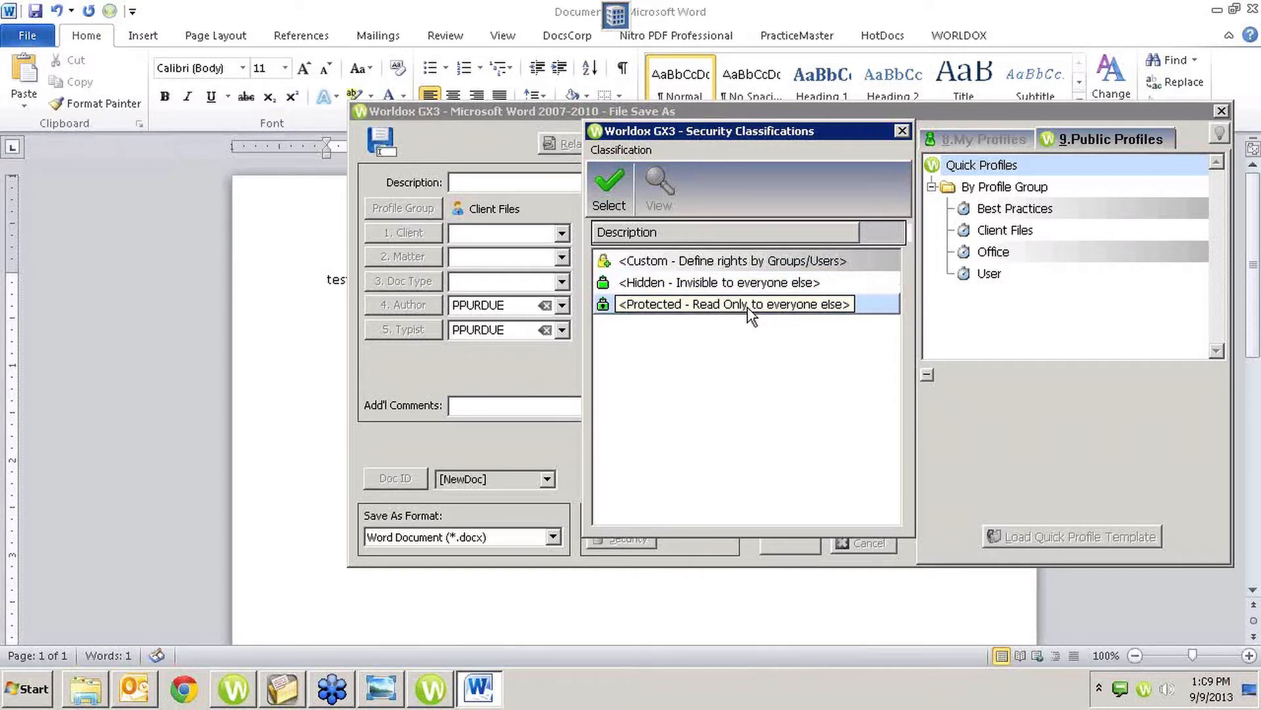
click(902, 131)
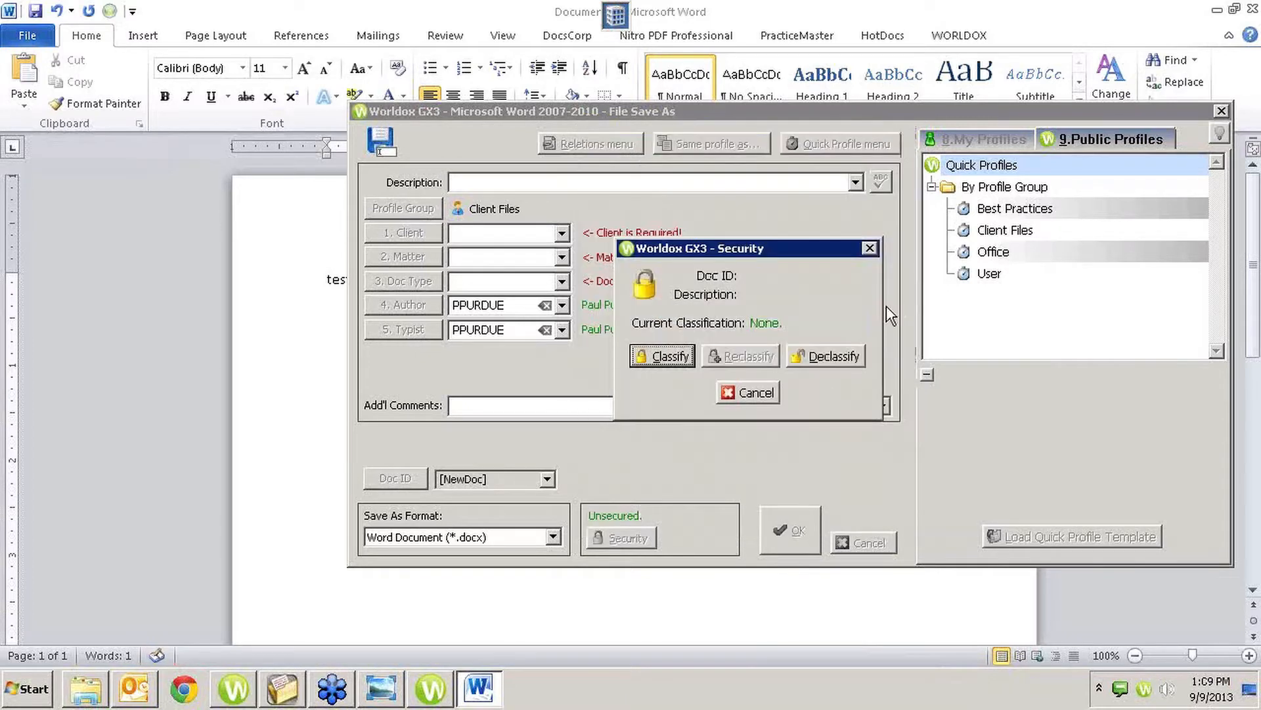
click(749, 392)
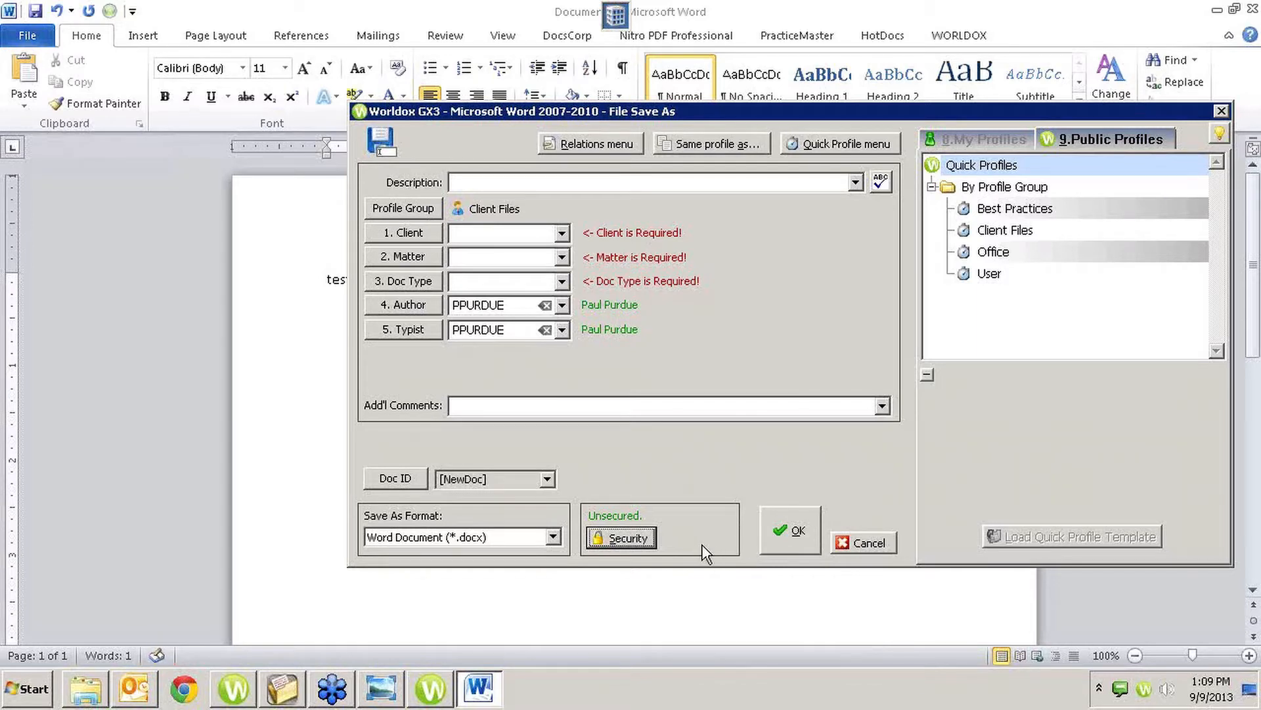
Step: Choose the Custom security classification, which defines rights by groups and users, for the new document
click(647, 540)
click(709, 361)
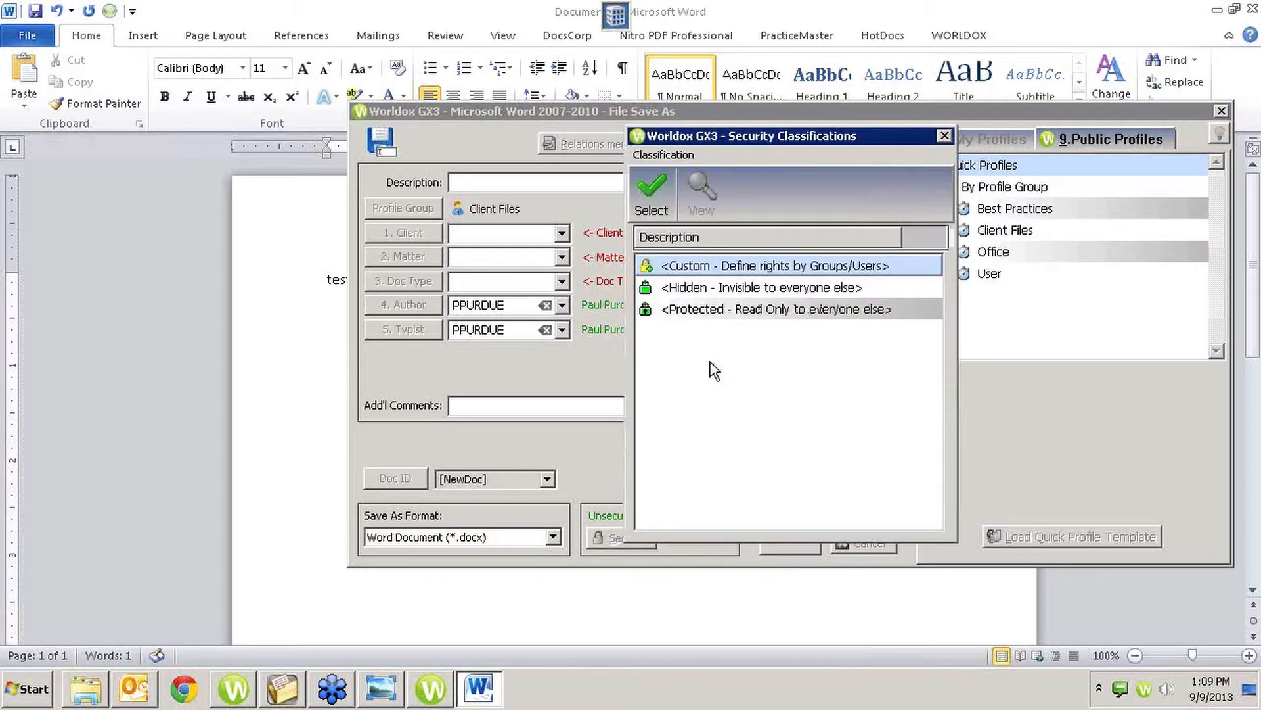
click(739, 303)
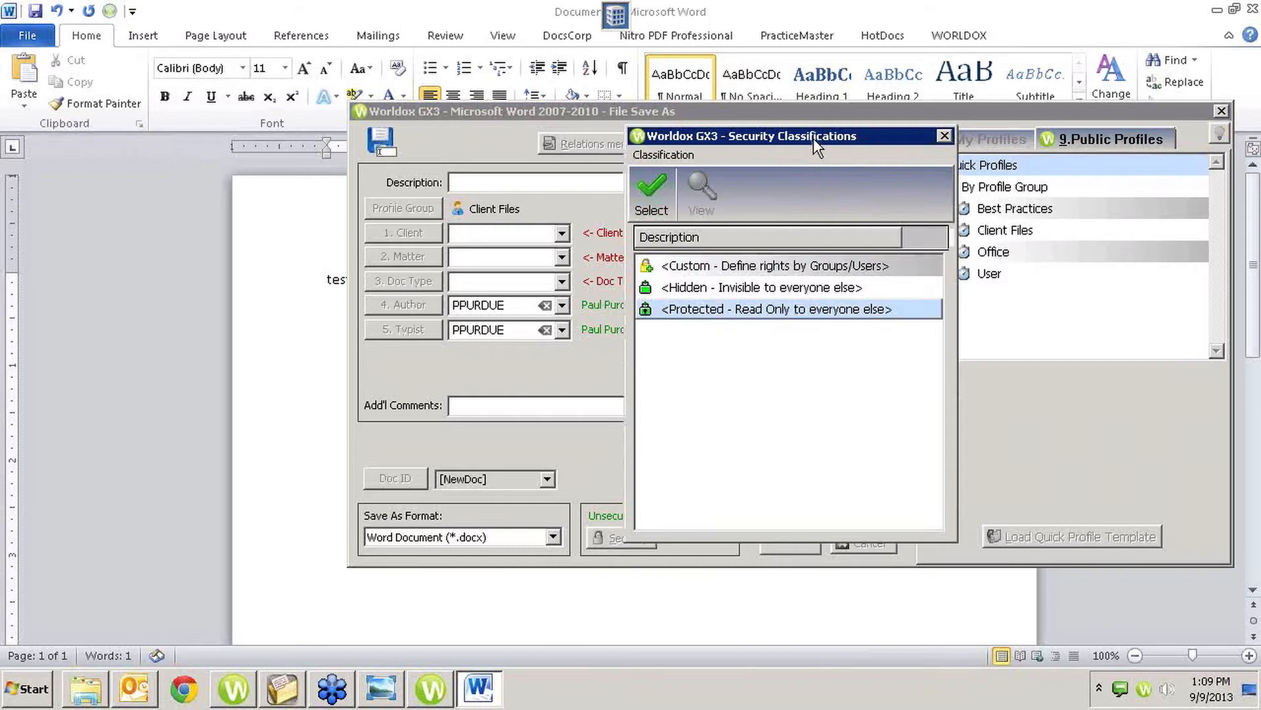
drag(813, 138, 973, 120)
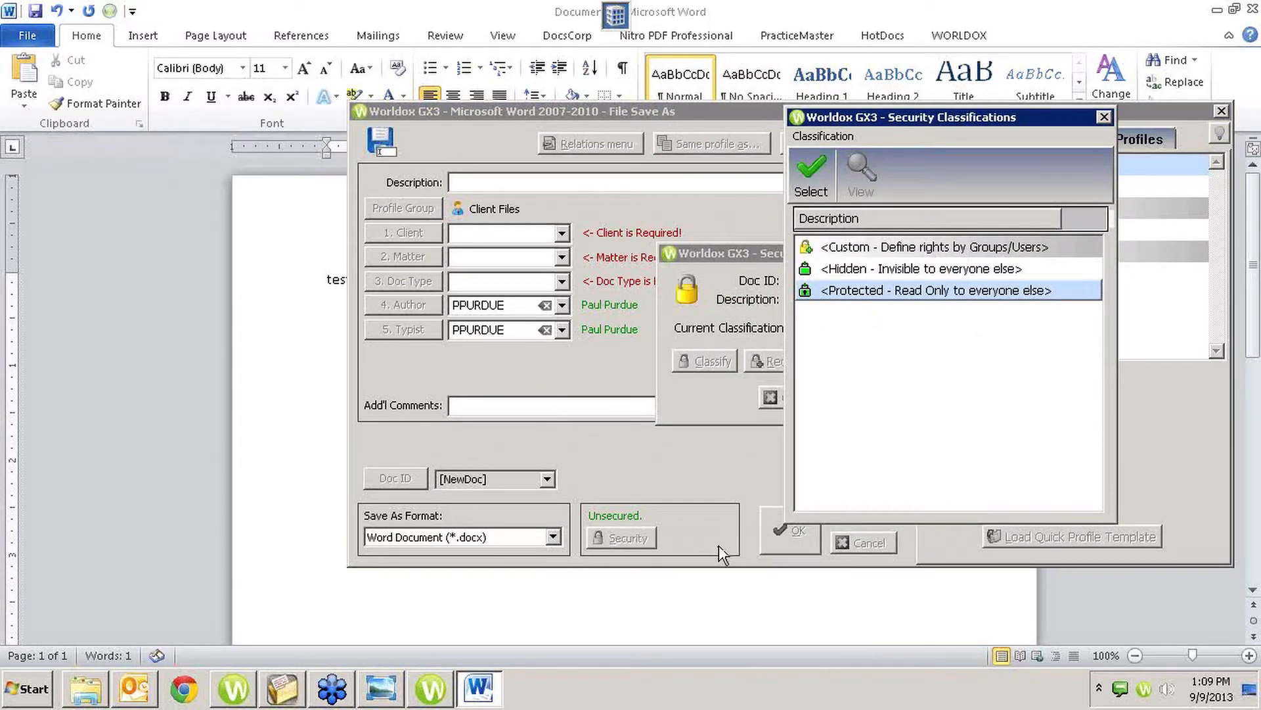
click(865, 299)
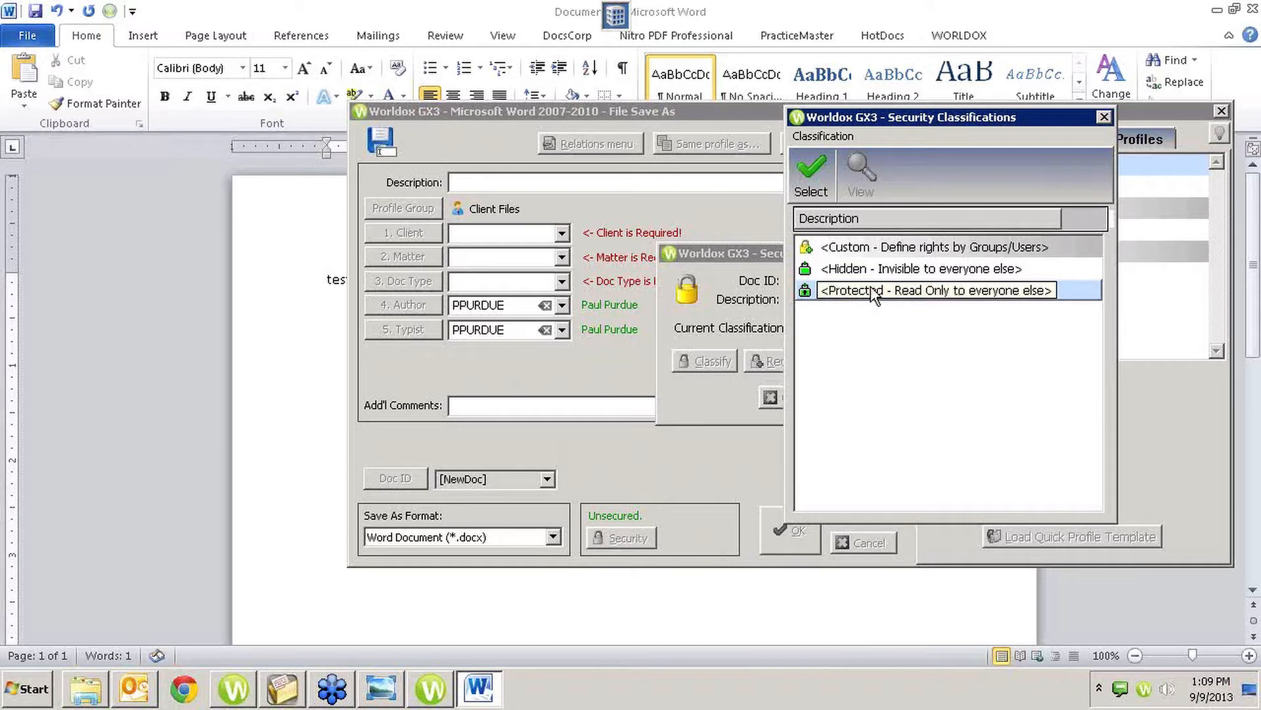
double_click(875, 249)
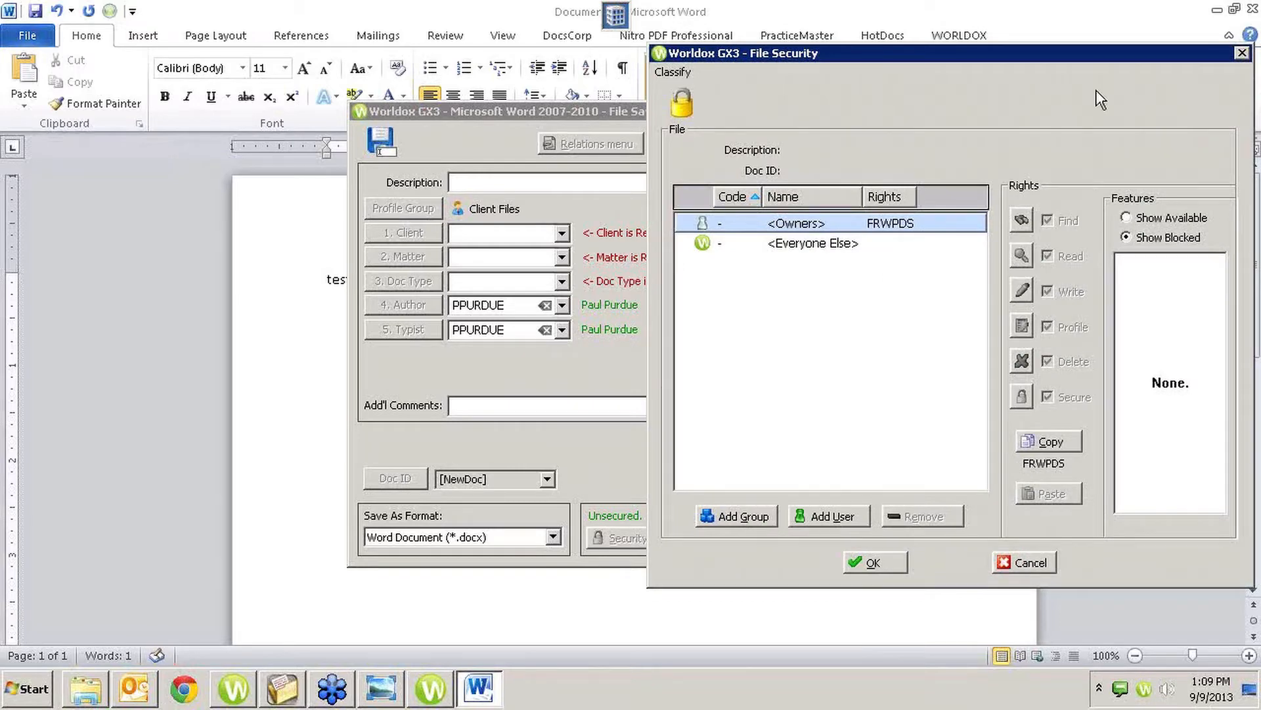
drag(1098, 69, 900, 61)
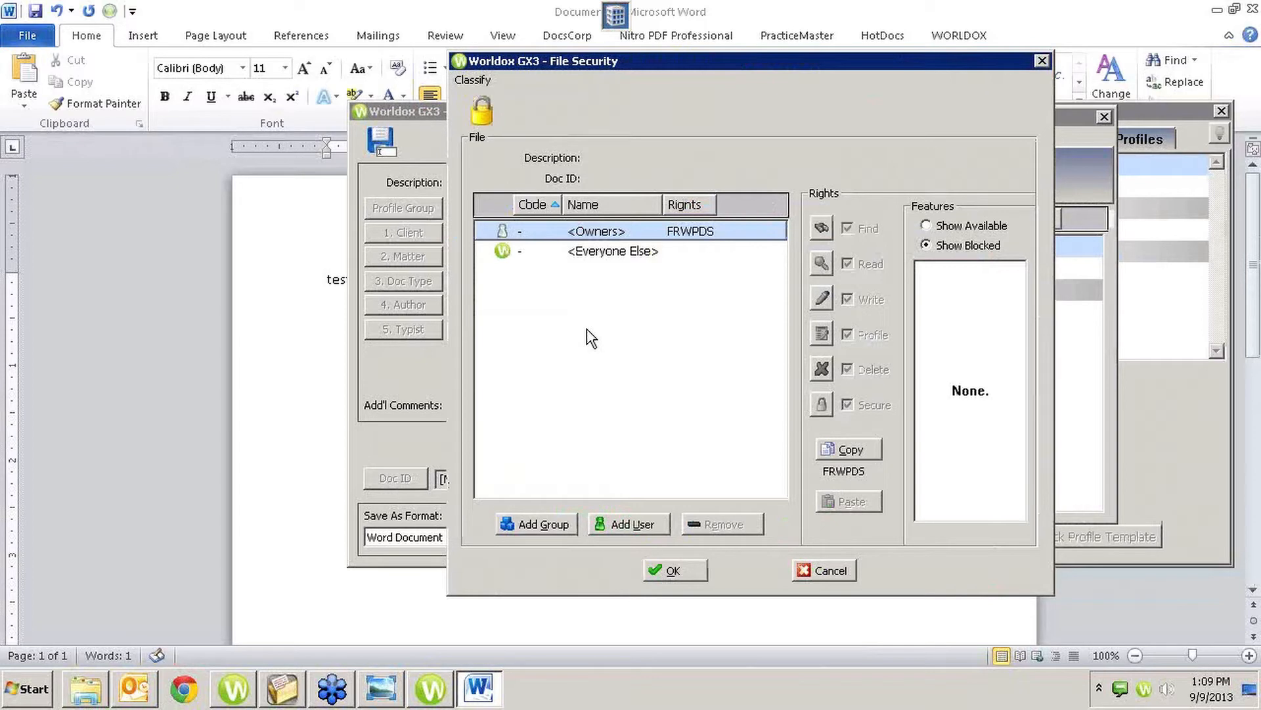
Step: Add the third user in the active users list to the document's custom file security
click(622, 524)
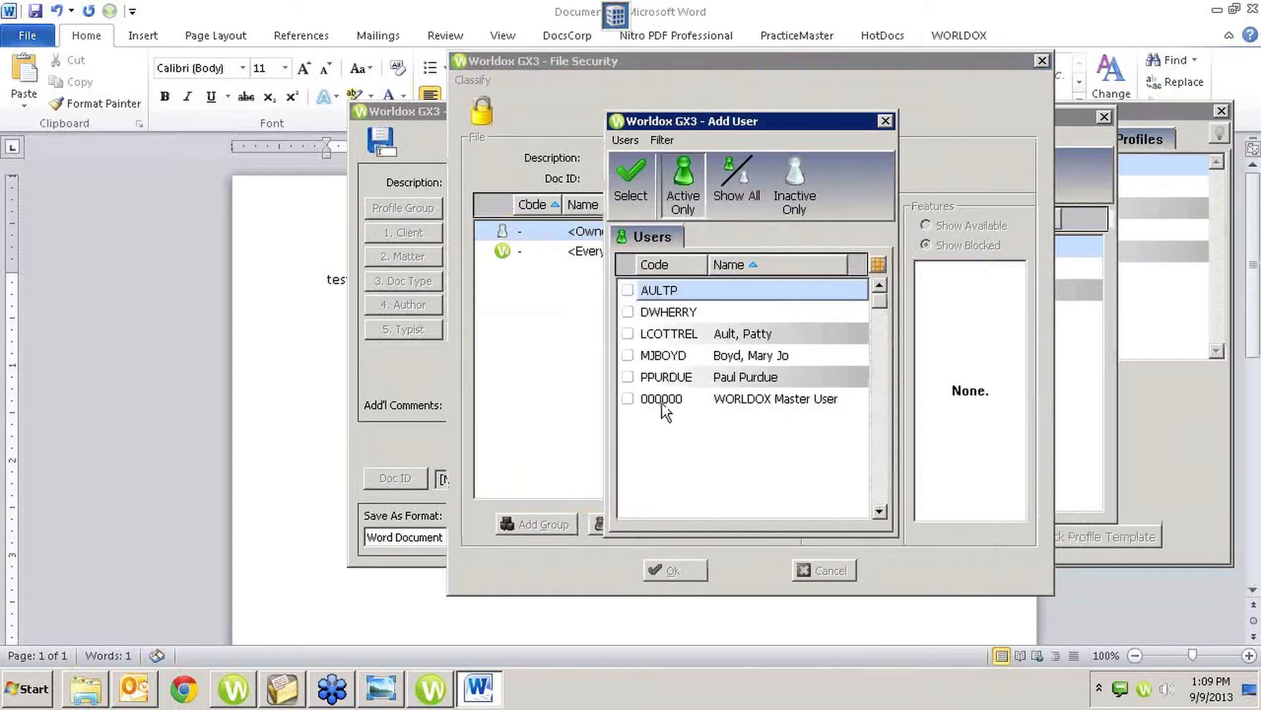
click(670, 335)
double_click(670, 336)
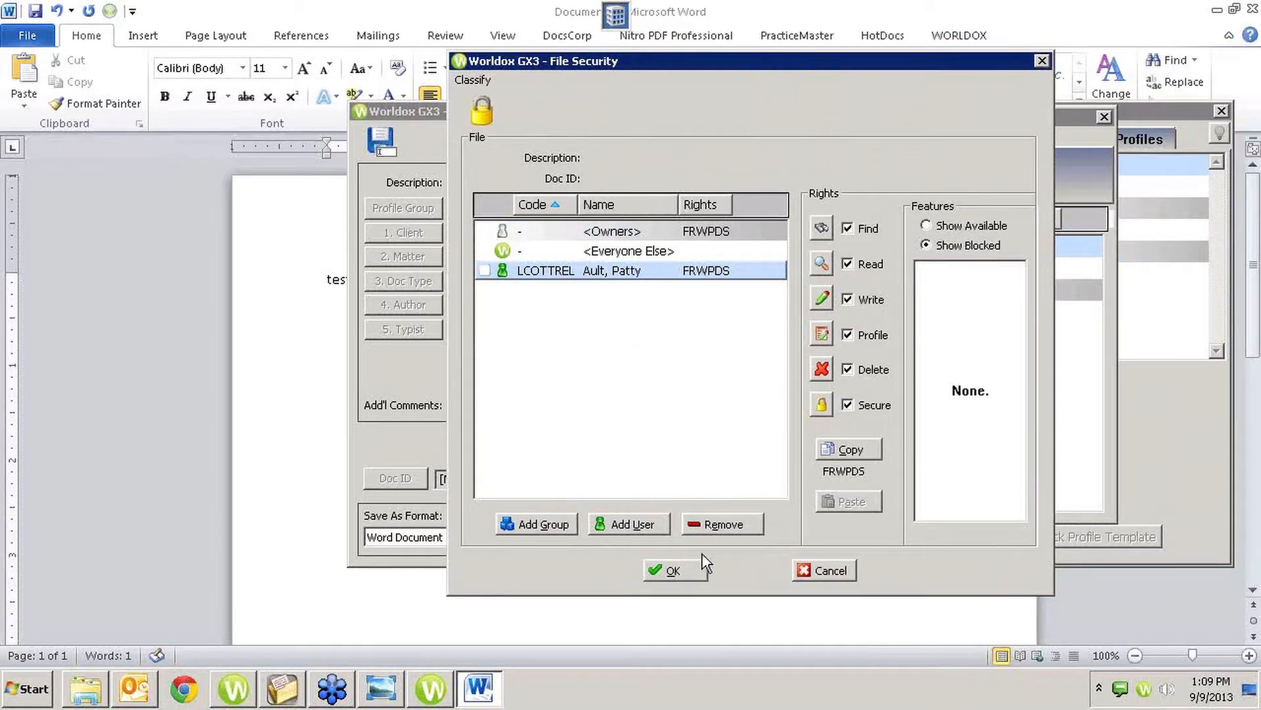
Step: Remove the Profile, Delete and Secure rights from the added user, keeping Find, Read and Write
click(615, 273)
click(554, 274)
click(484, 270)
click(848, 336)
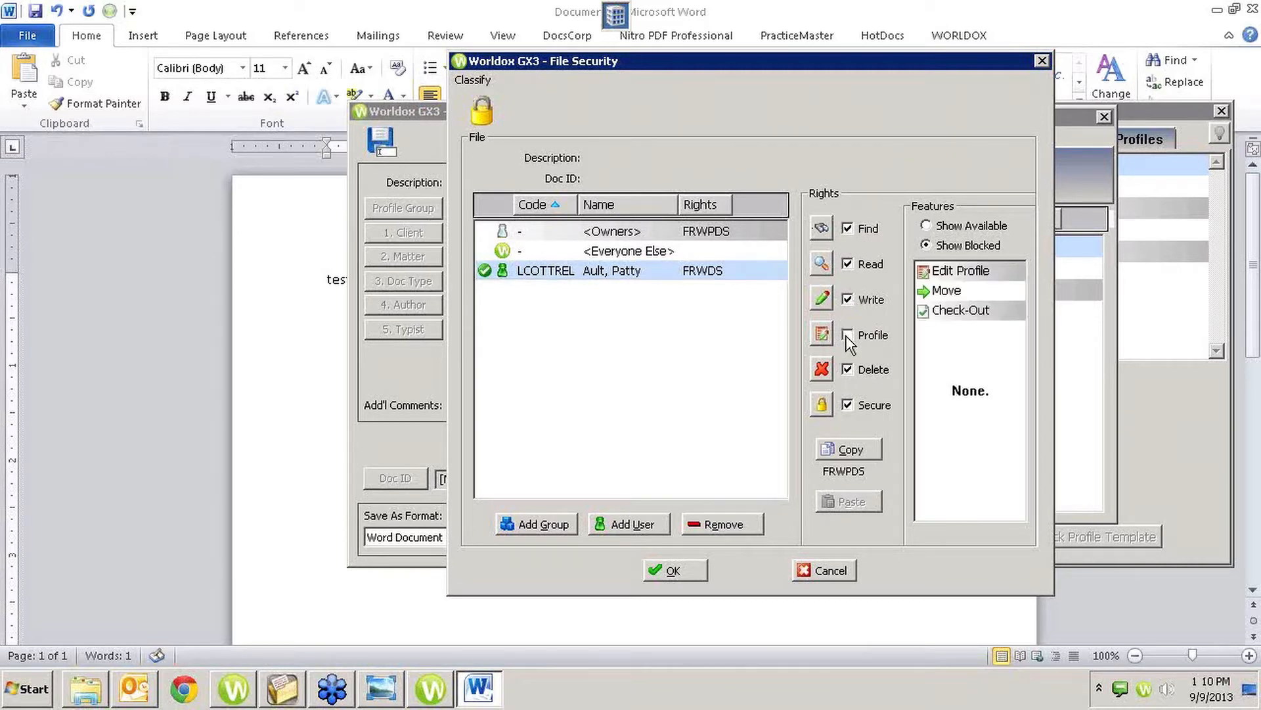
click(848, 370)
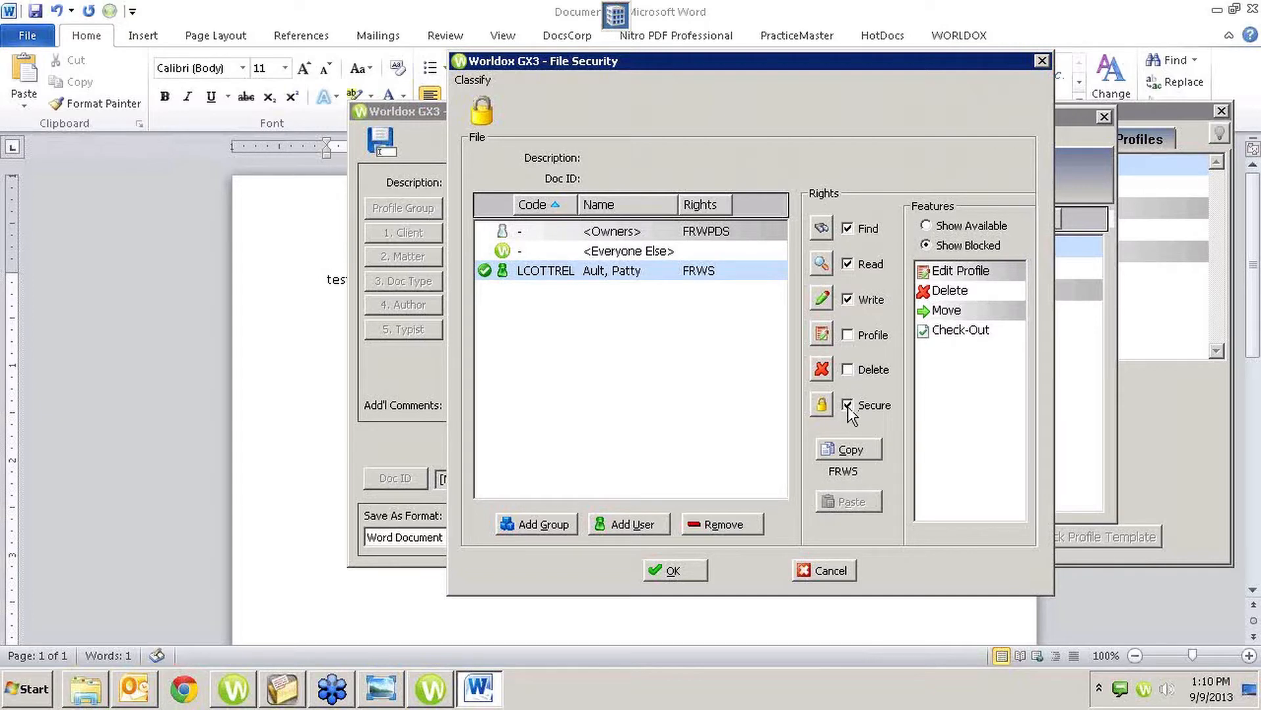
click(848, 406)
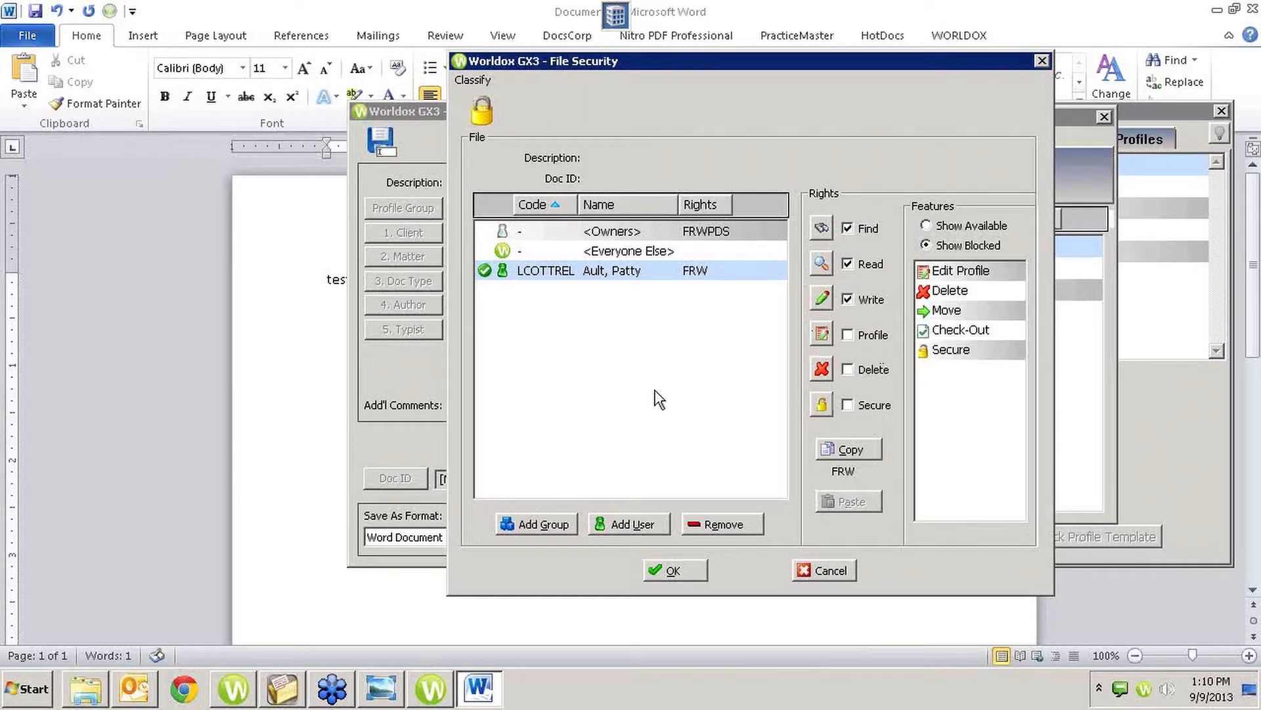
Step: Add the first user in the active users list to the custom file security and try to disable Delete rights for the checked user
click(613, 526)
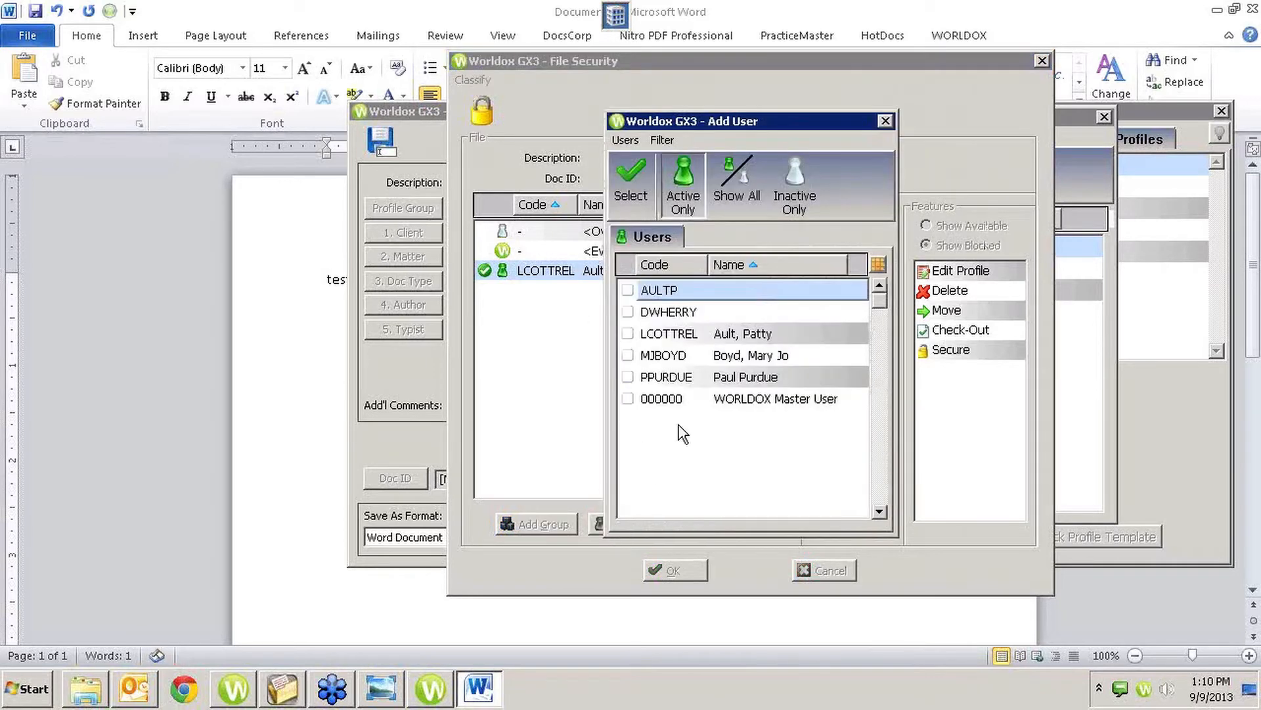
key(Return)
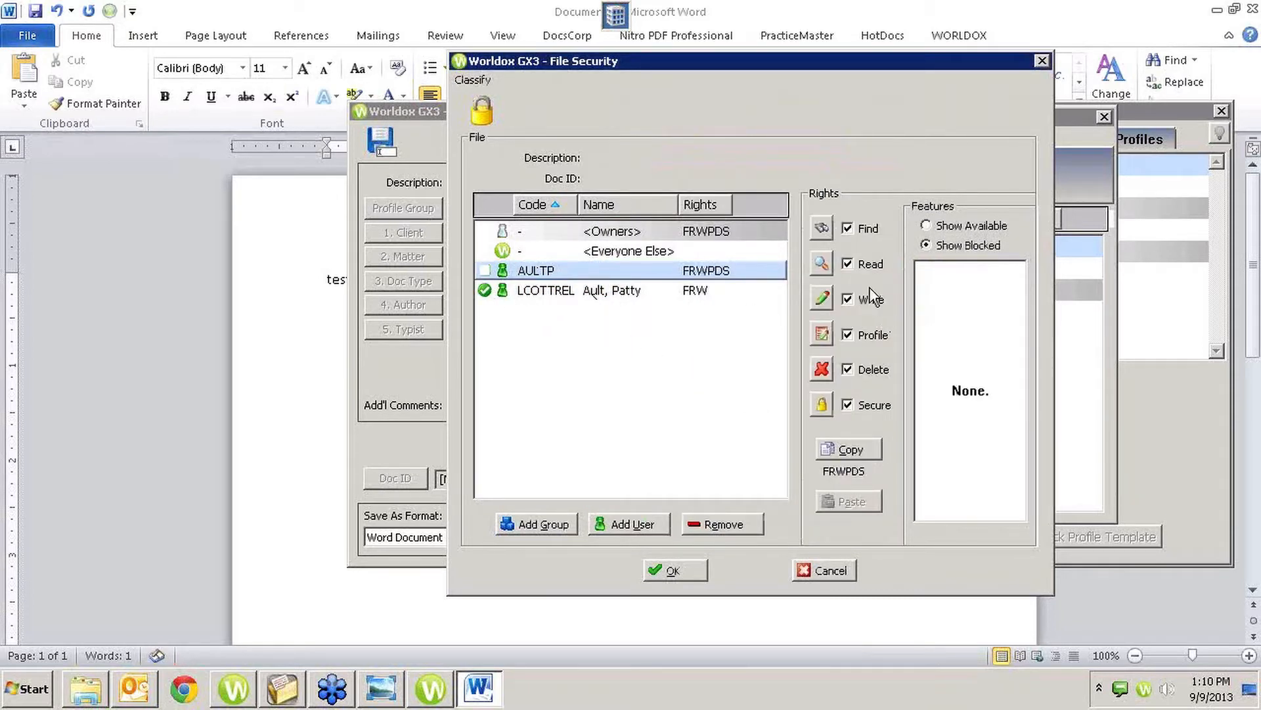
click(873, 373)
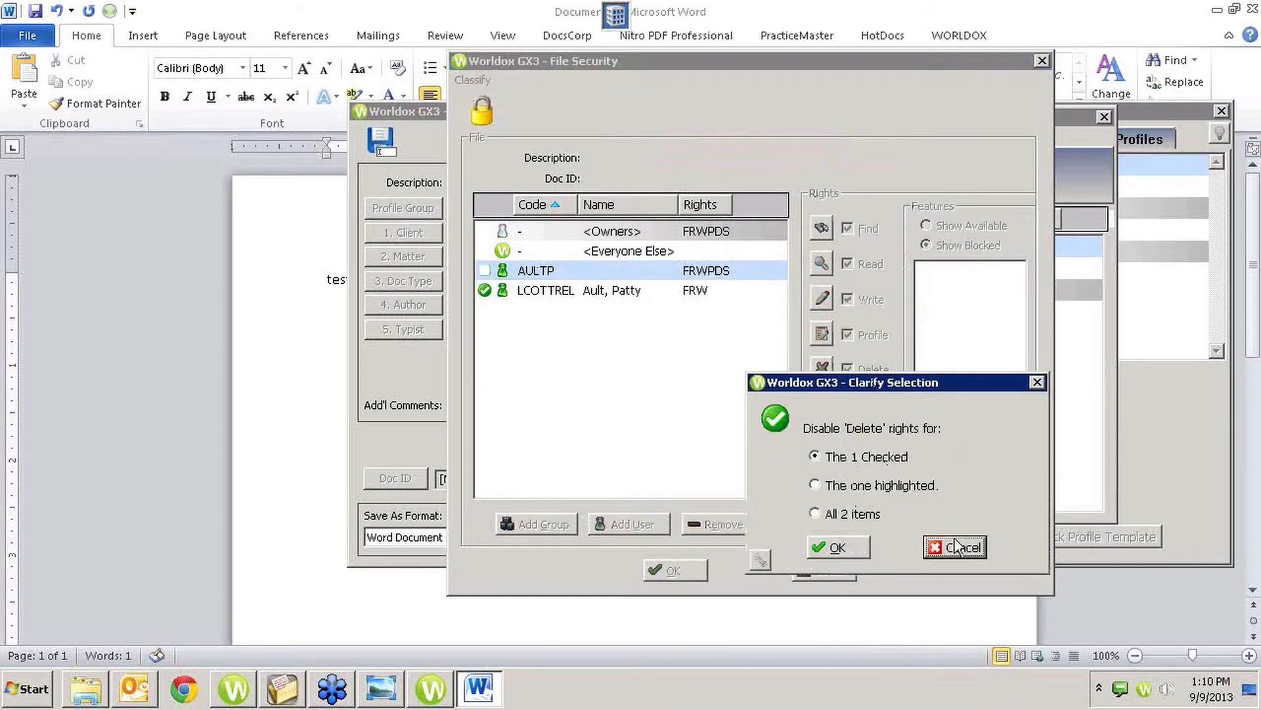
click(838, 547)
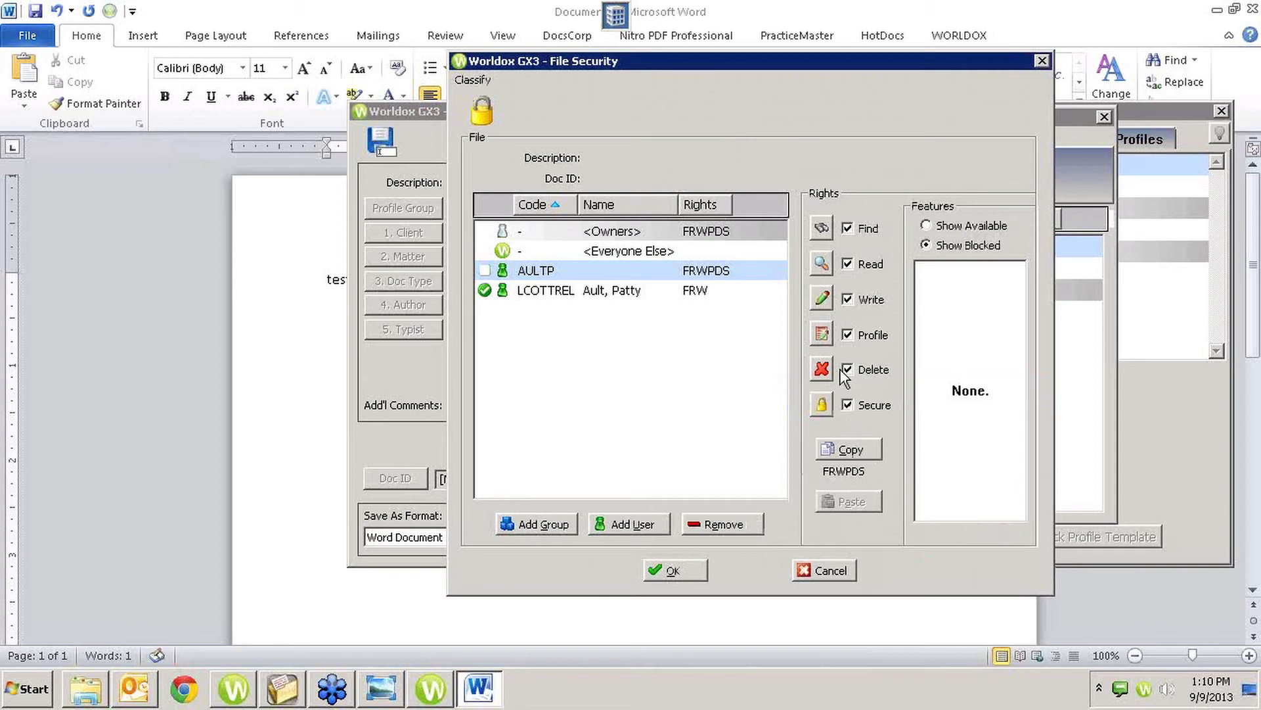
Step: Grant the Profile right to the checked user entry, and discard the custom file security settings
click(555, 293)
click(856, 337)
click(856, 337)
click(663, 326)
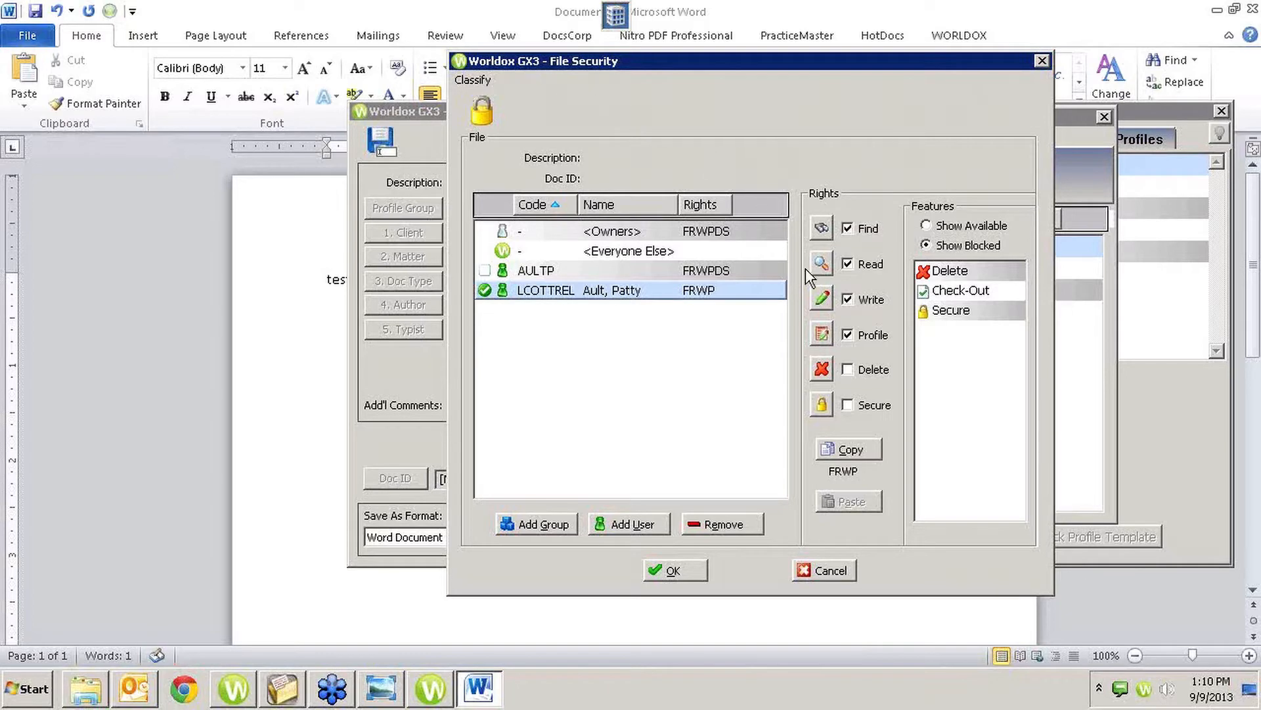
click(824, 569)
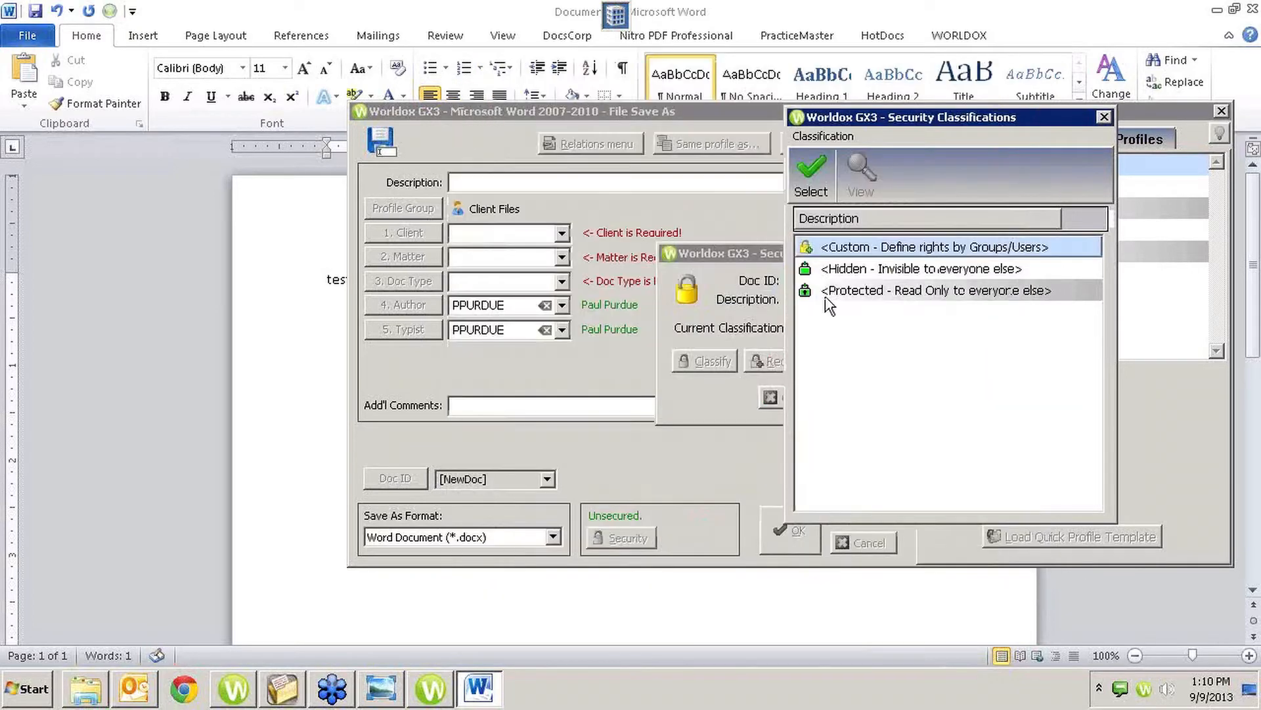
Step: Choose the Custom classification again and add the first active user with full rights to the file security
click(999, 247)
double_click(960, 248)
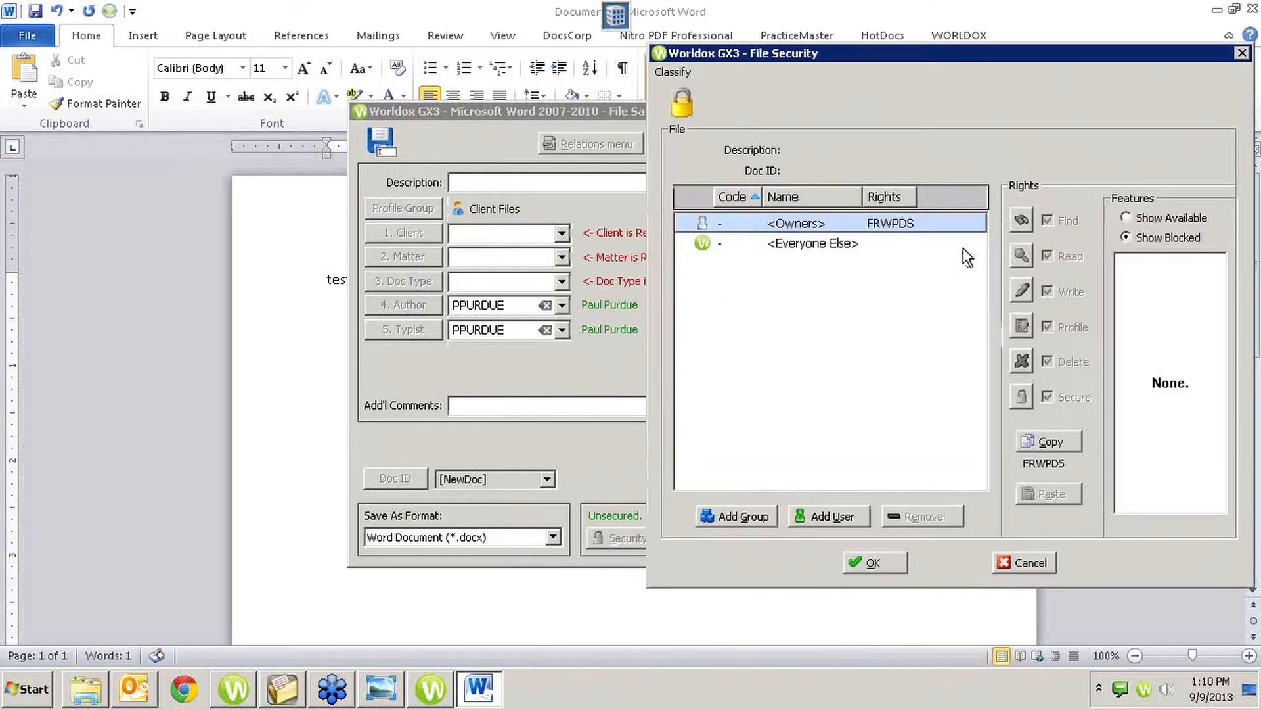
click(823, 514)
key(Return)
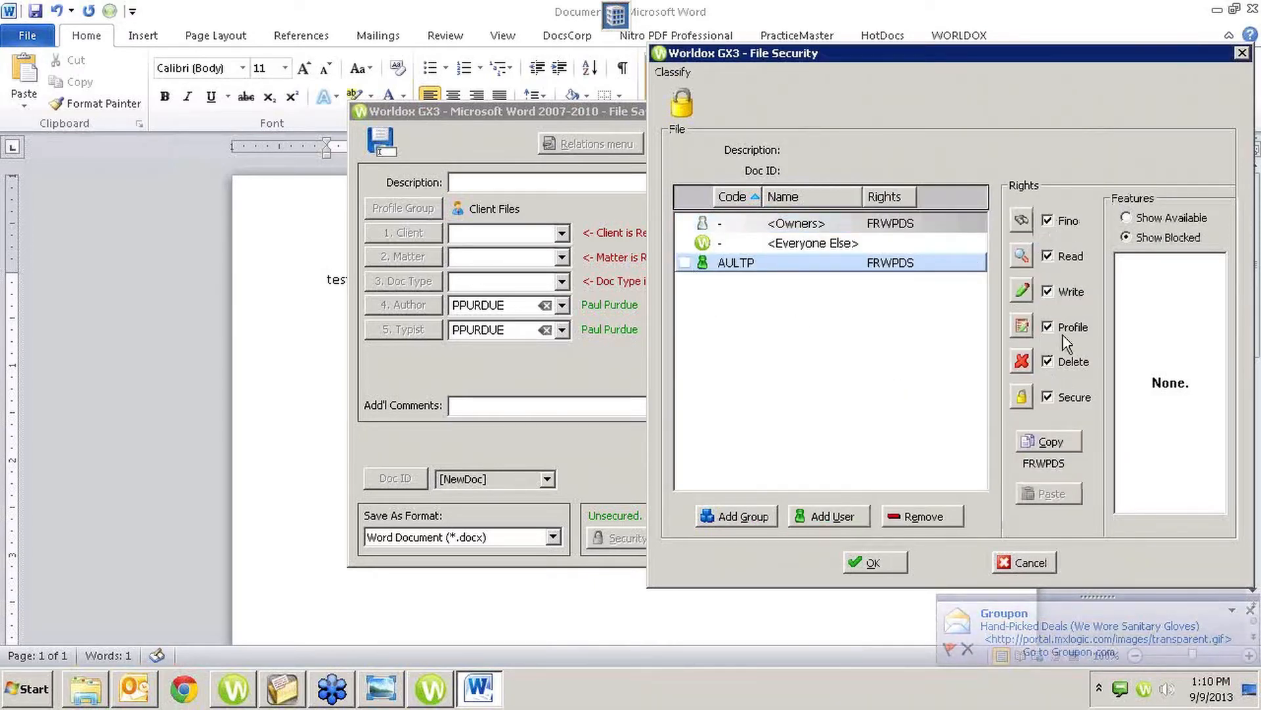
drag(1066, 52, 905, 58)
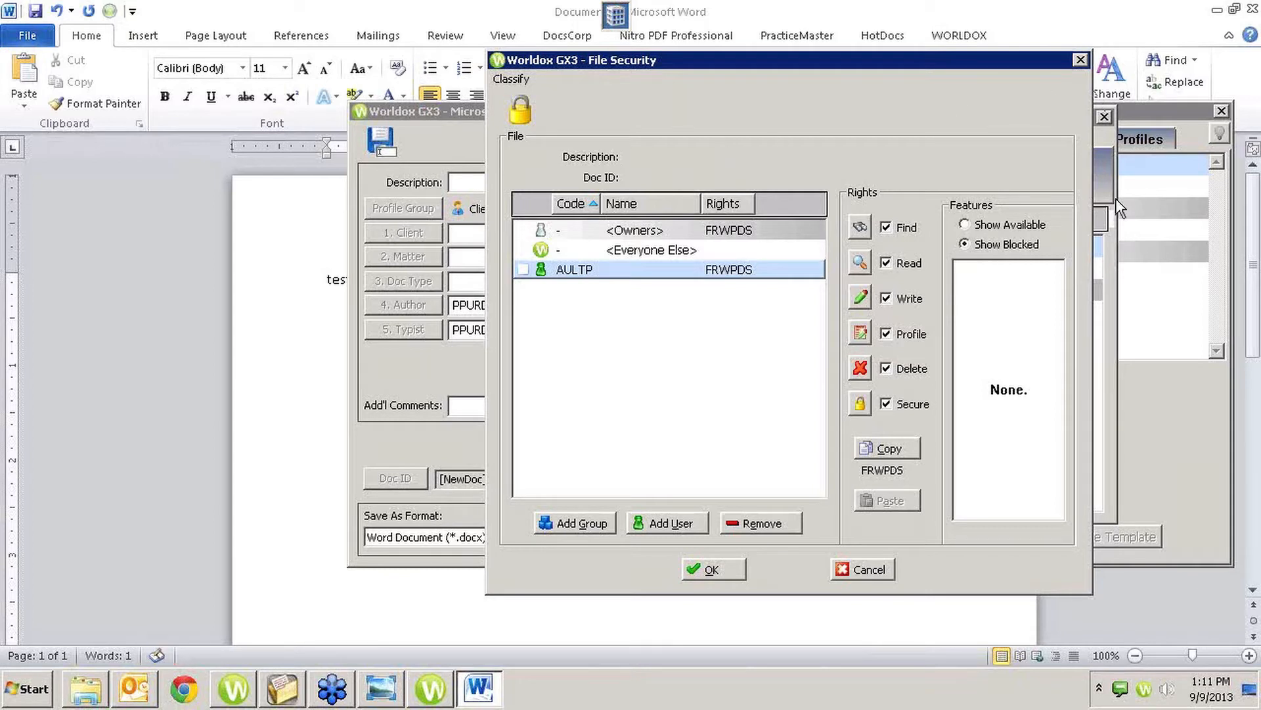
Step: View the GTW.jpg webinar image in Windows Photo Viewer and return to the file security settings
click(371, 695)
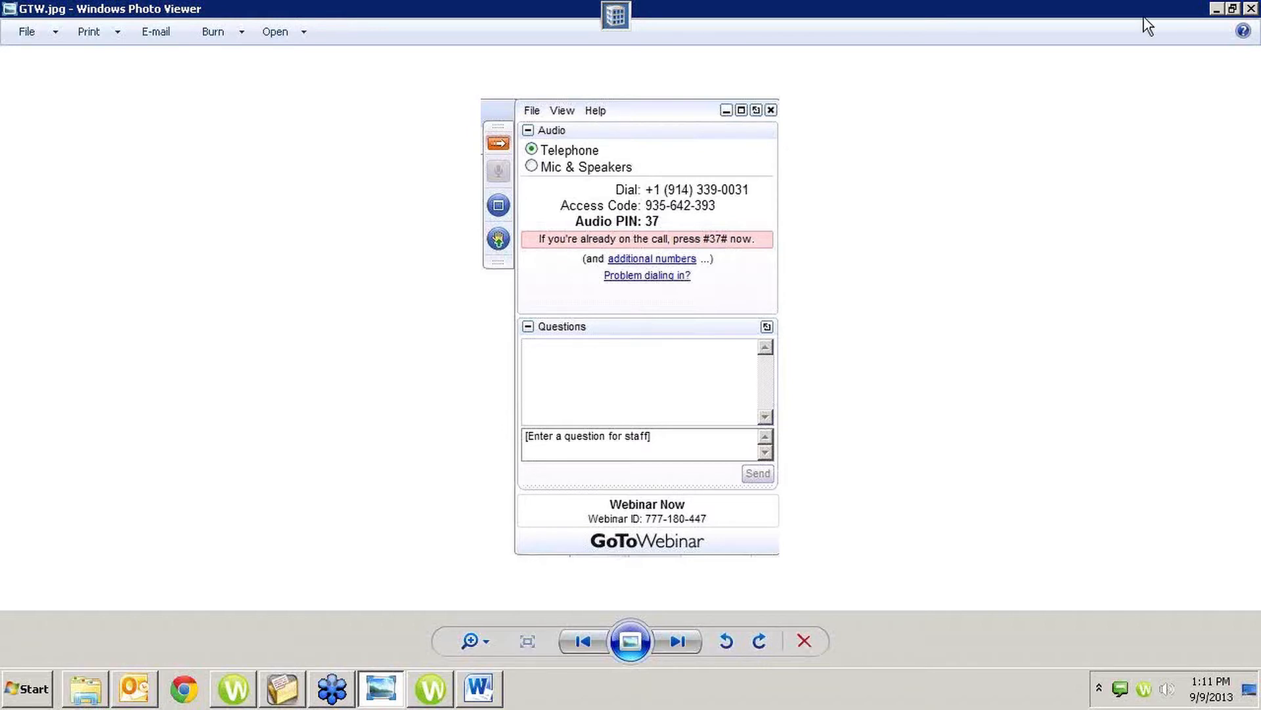
click(1216, 9)
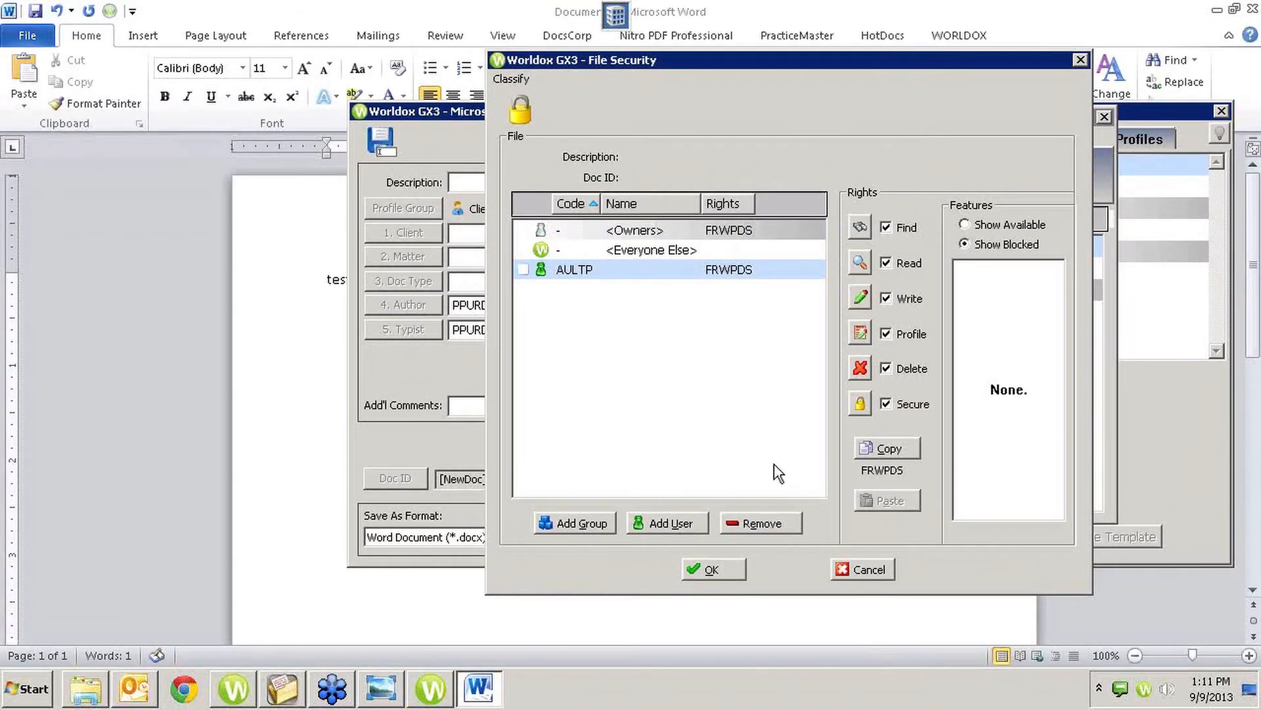
Step: Discard the custom file security and return to the document's save form without classifying it
click(863, 570)
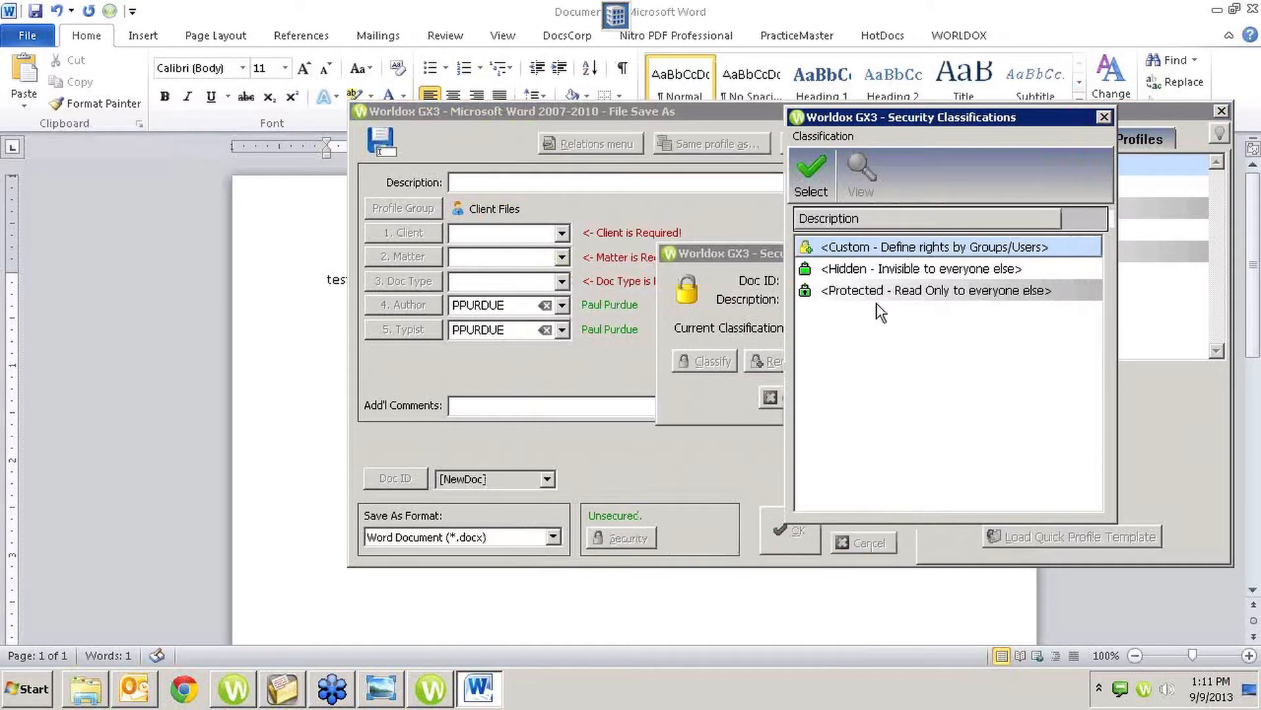
click(1104, 115)
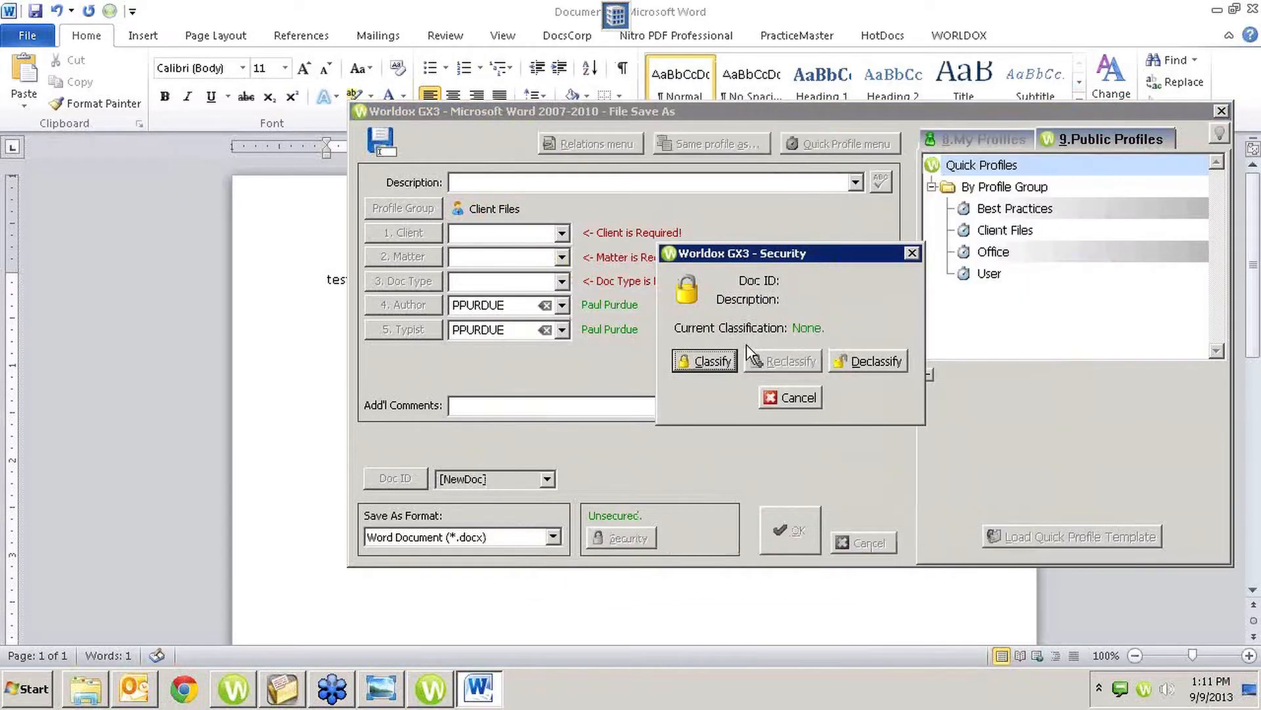
click(801, 392)
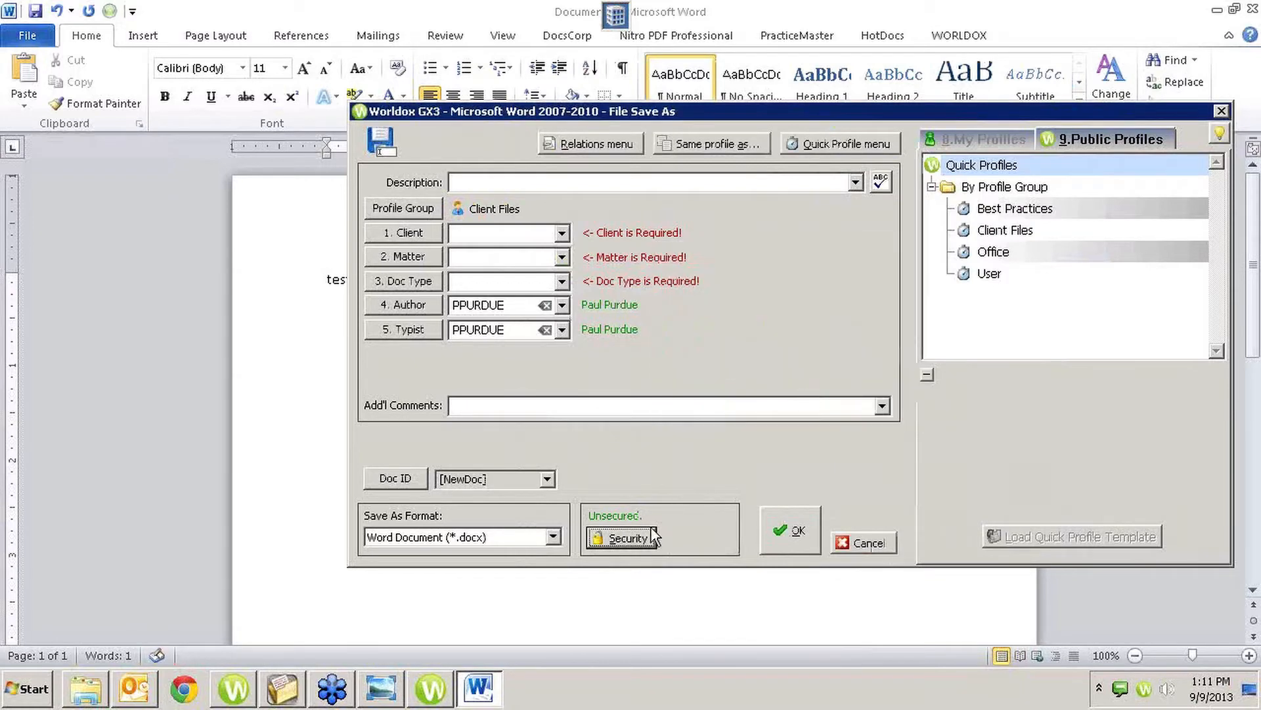
Step: Reopen the new document's security from its save form and choose the Custom classification by groups and users
click(629, 539)
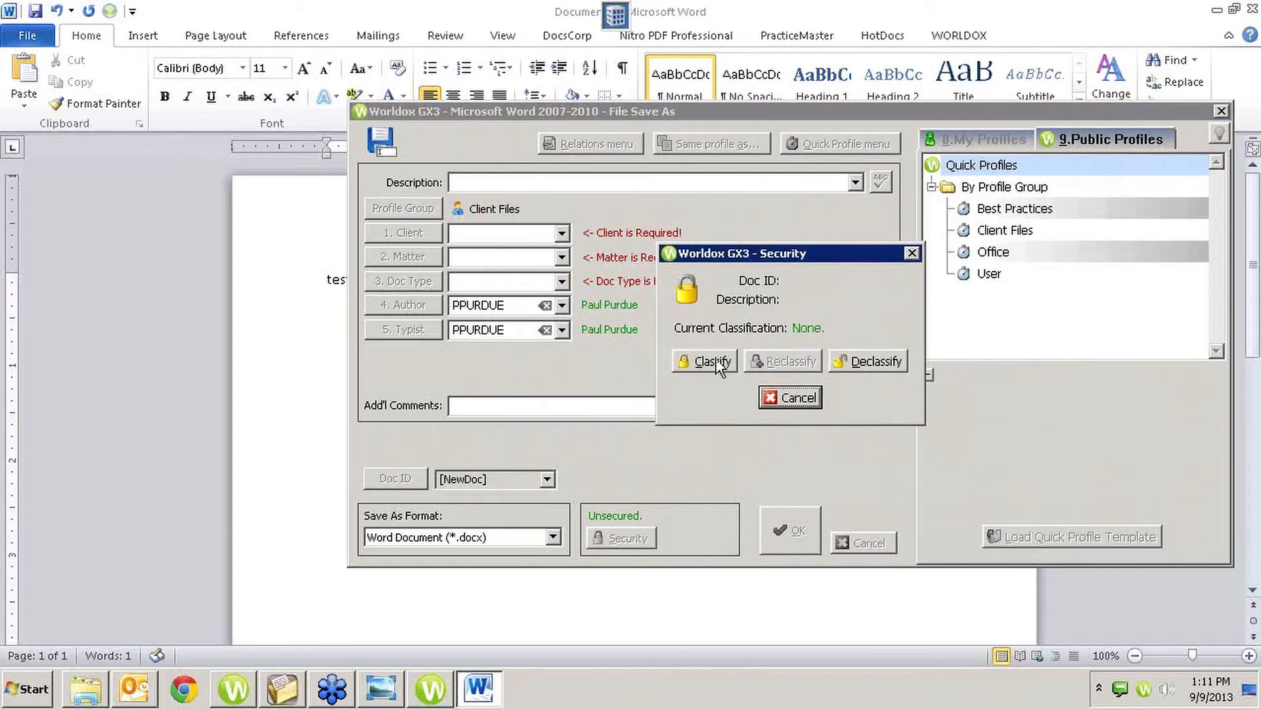
click(707, 361)
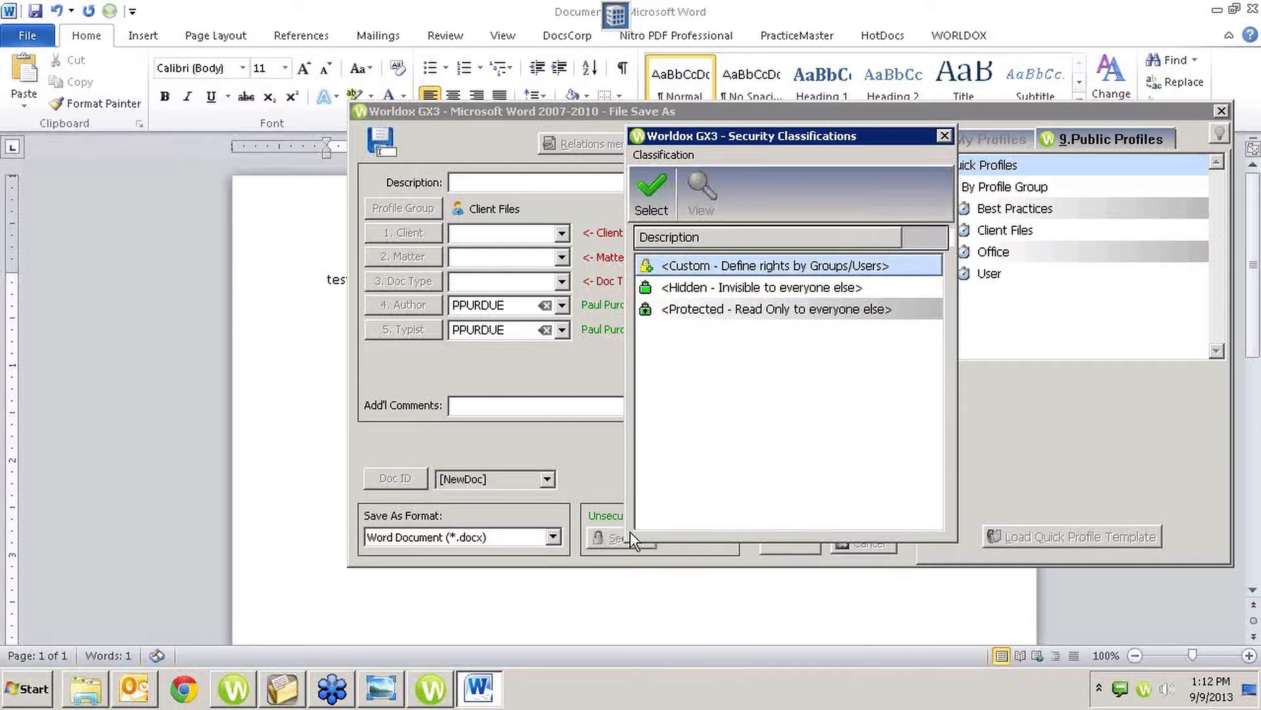
click(745, 266)
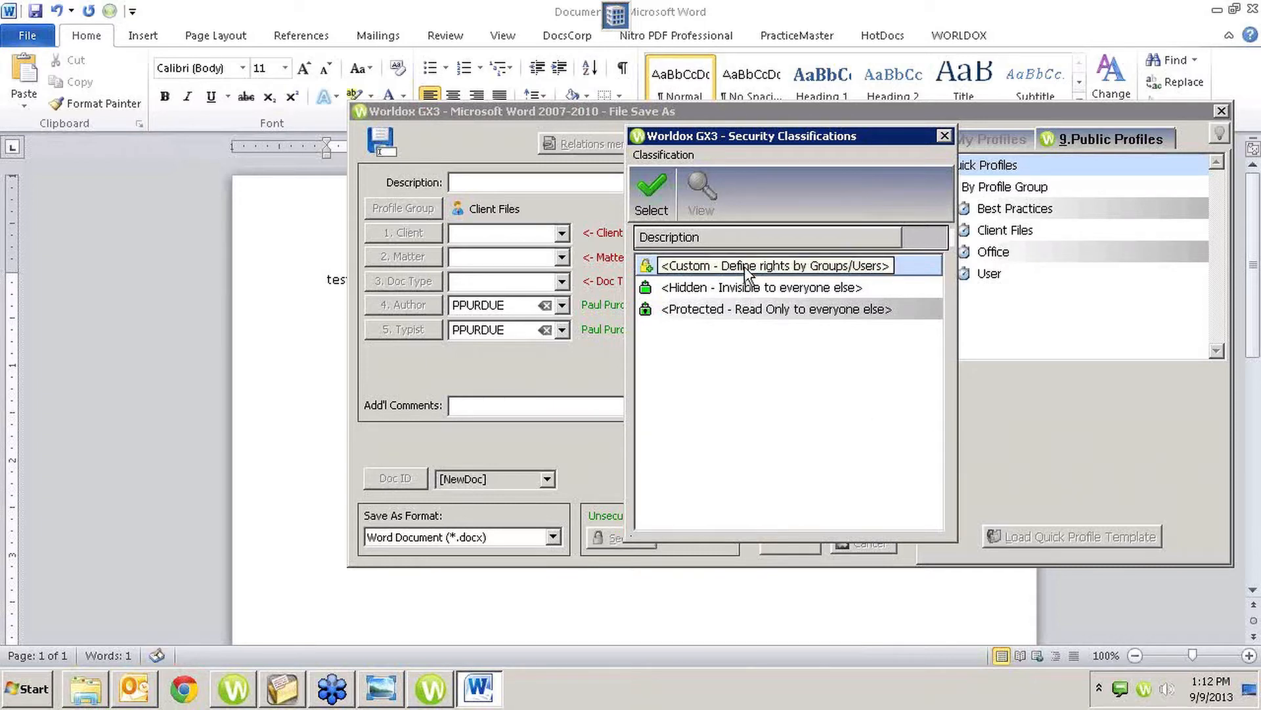
double_click(744, 266)
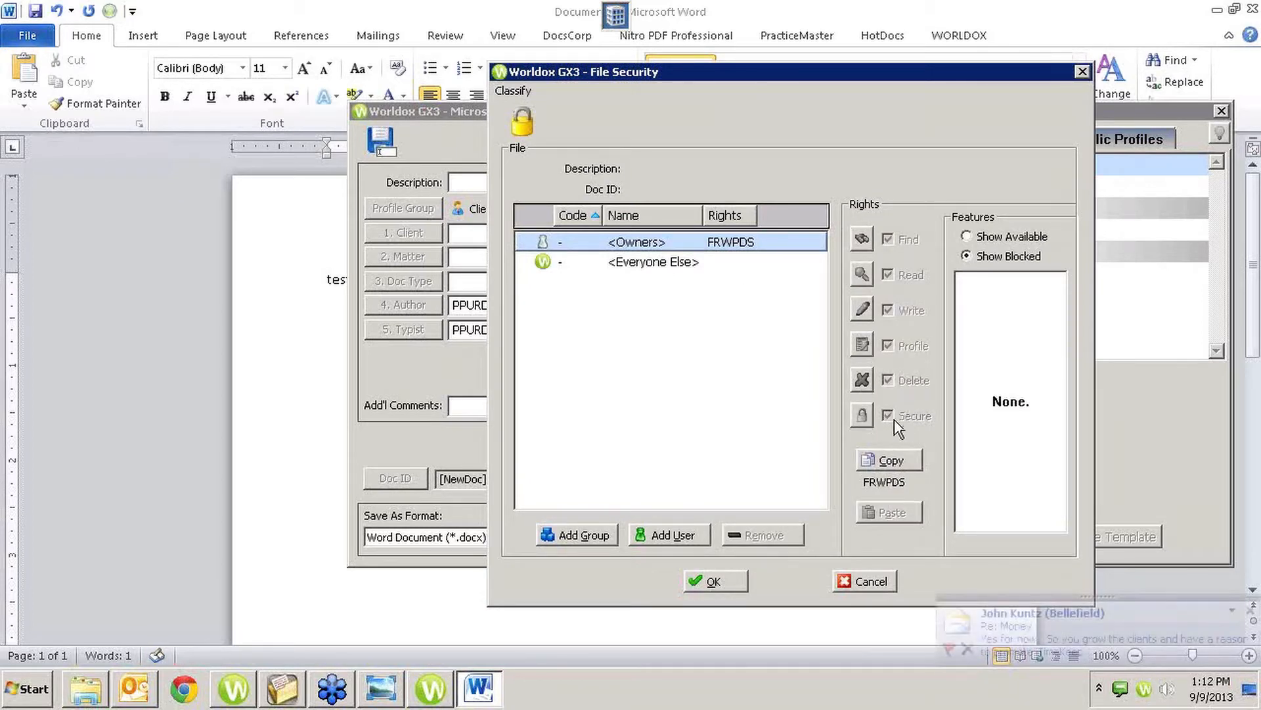
Step: Give the Everyone Else entry only the Find and Read rights, leaving Write, Profile, Delete and Secure off
click(657, 263)
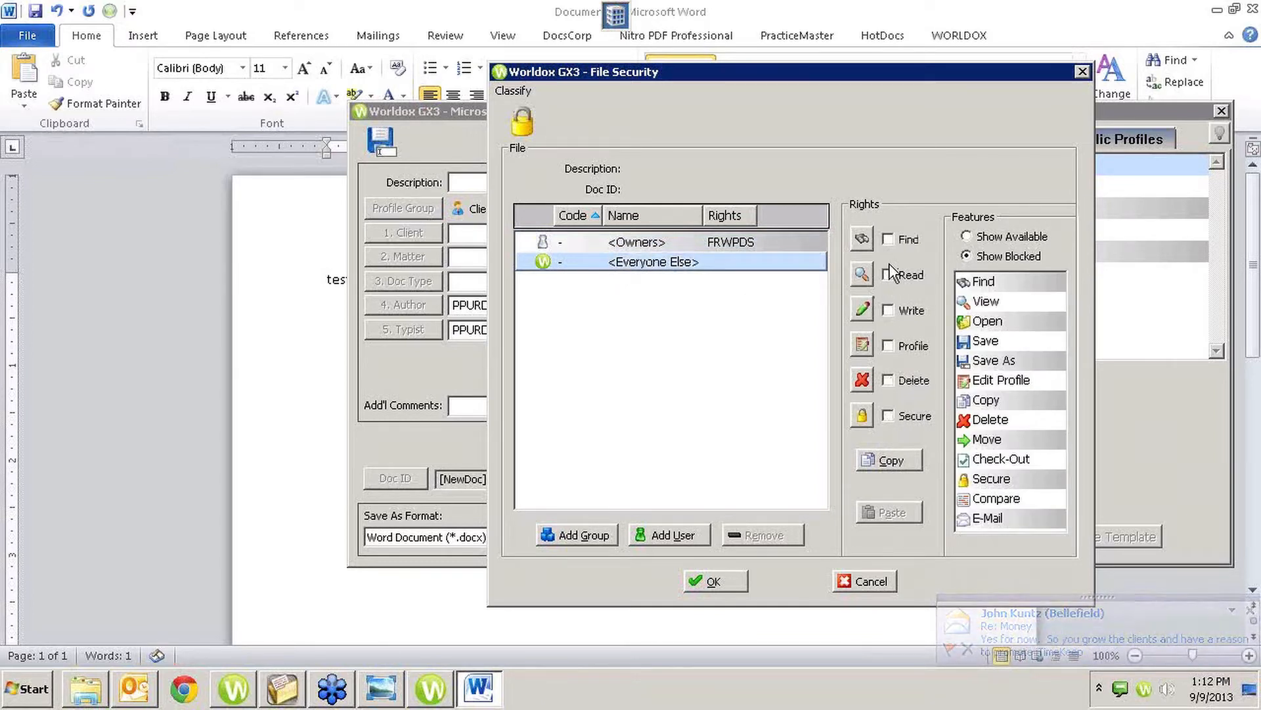
click(888, 379)
click(888, 345)
click(889, 310)
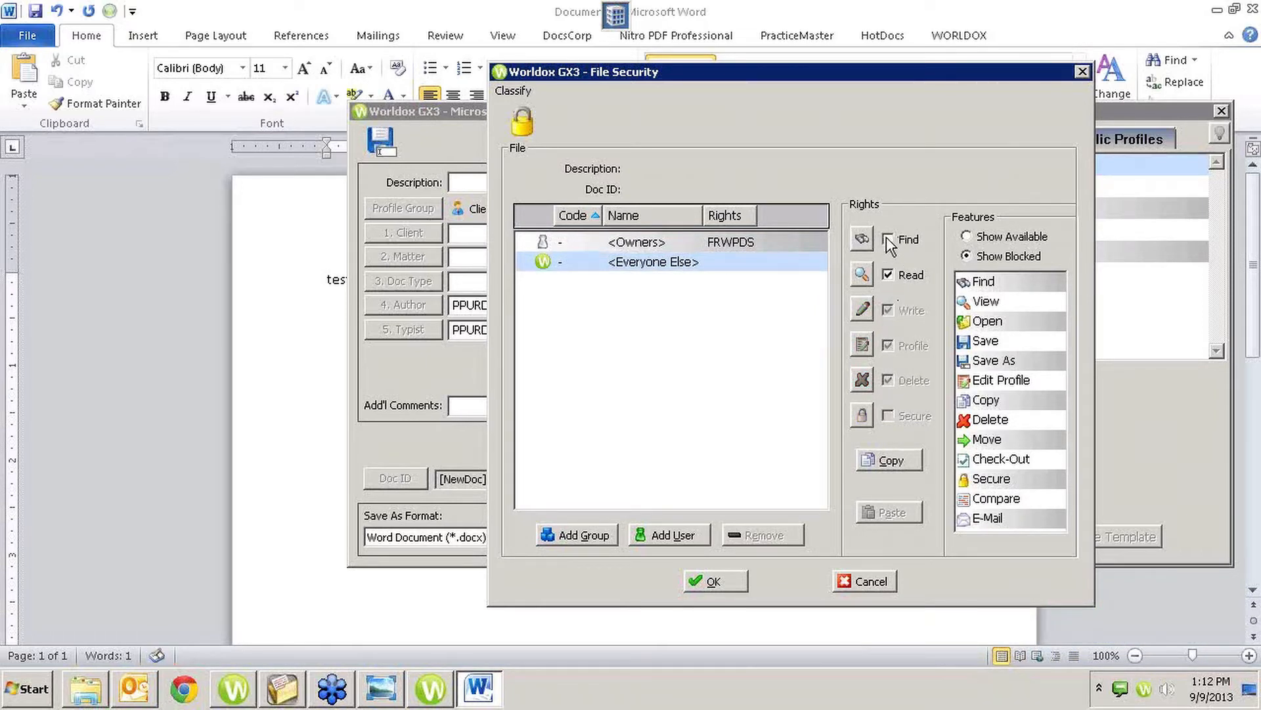
click(888, 239)
click(889, 311)
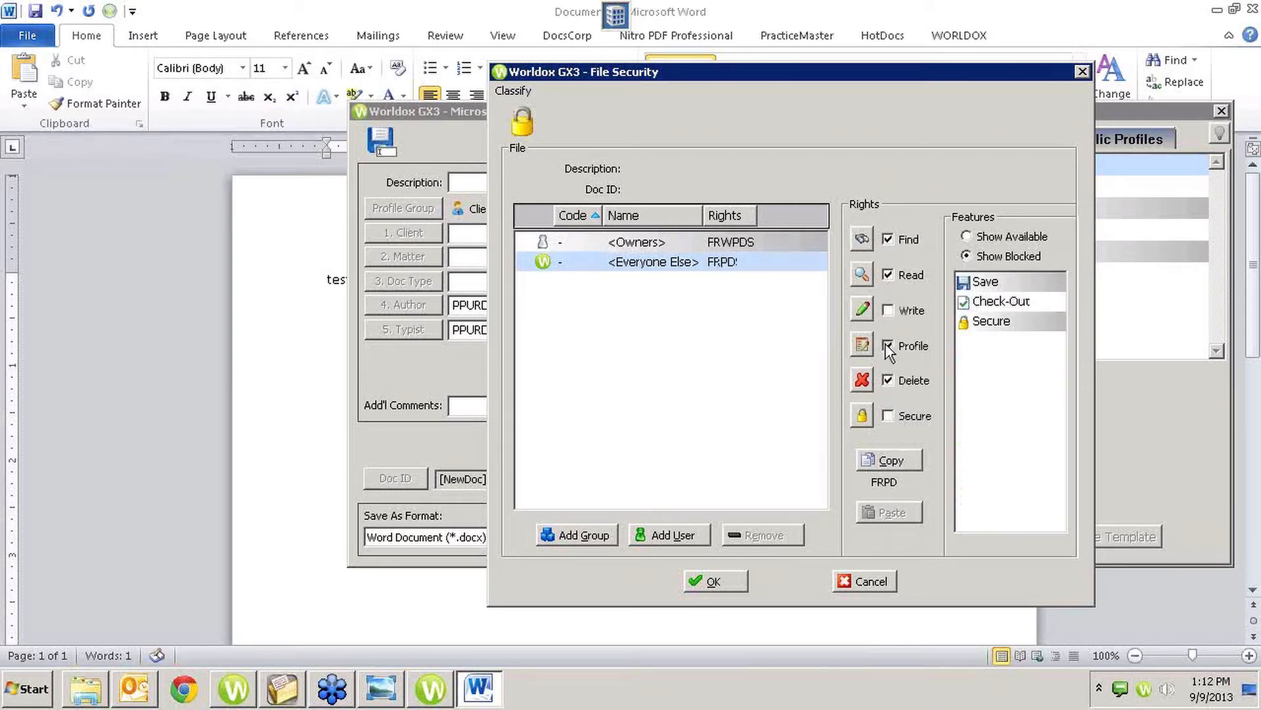
click(887, 345)
click(888, 380)
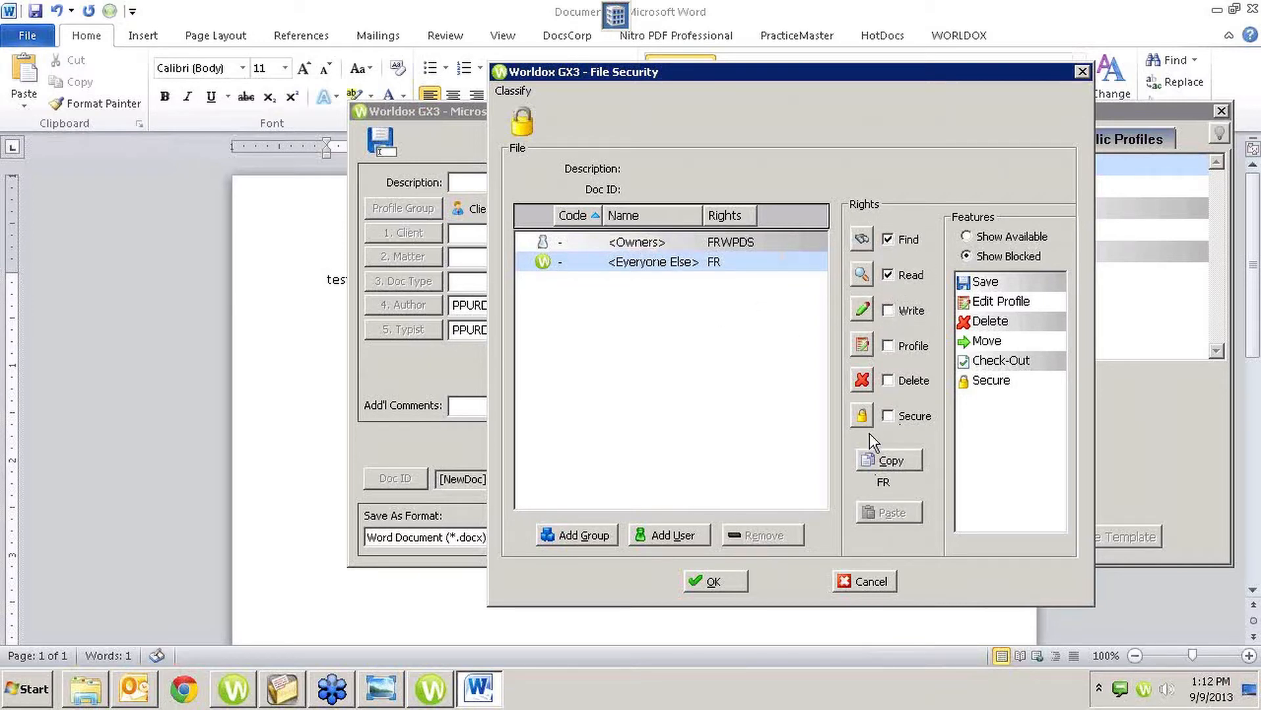
Step: Discard the custom security settings and cancel the file save of the new Word document
click(865, 581)
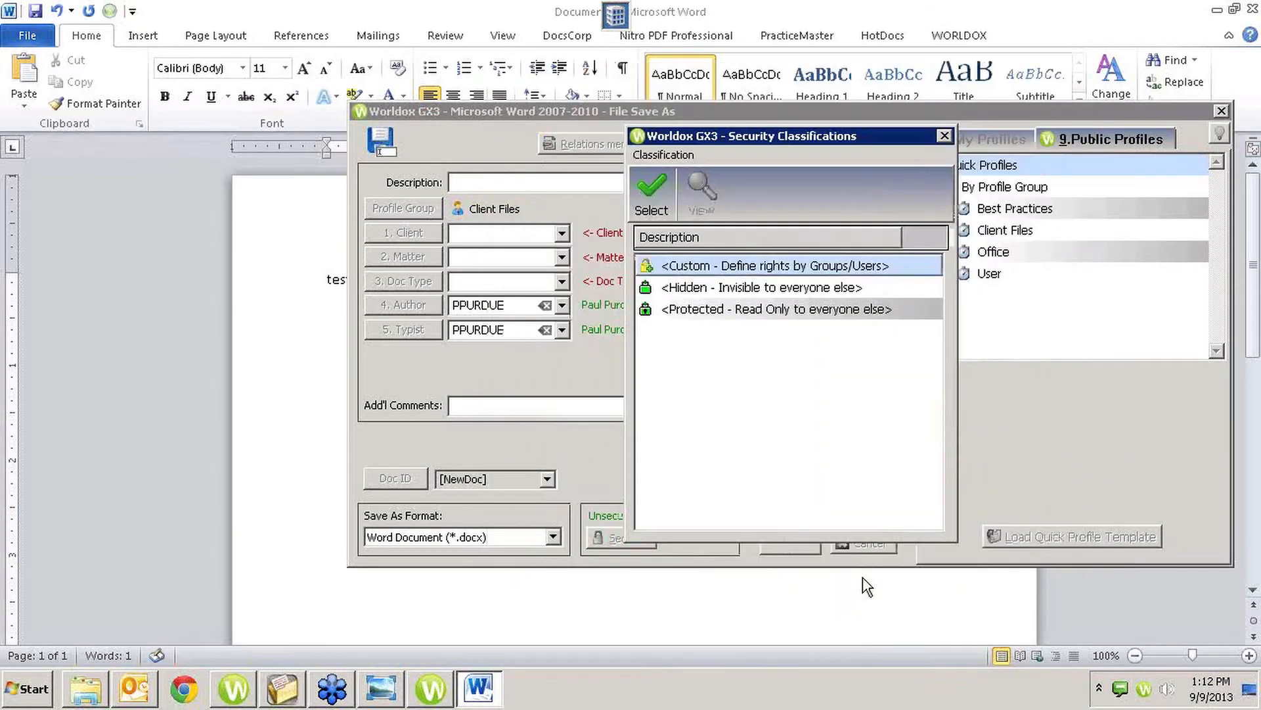
click(945, 135)
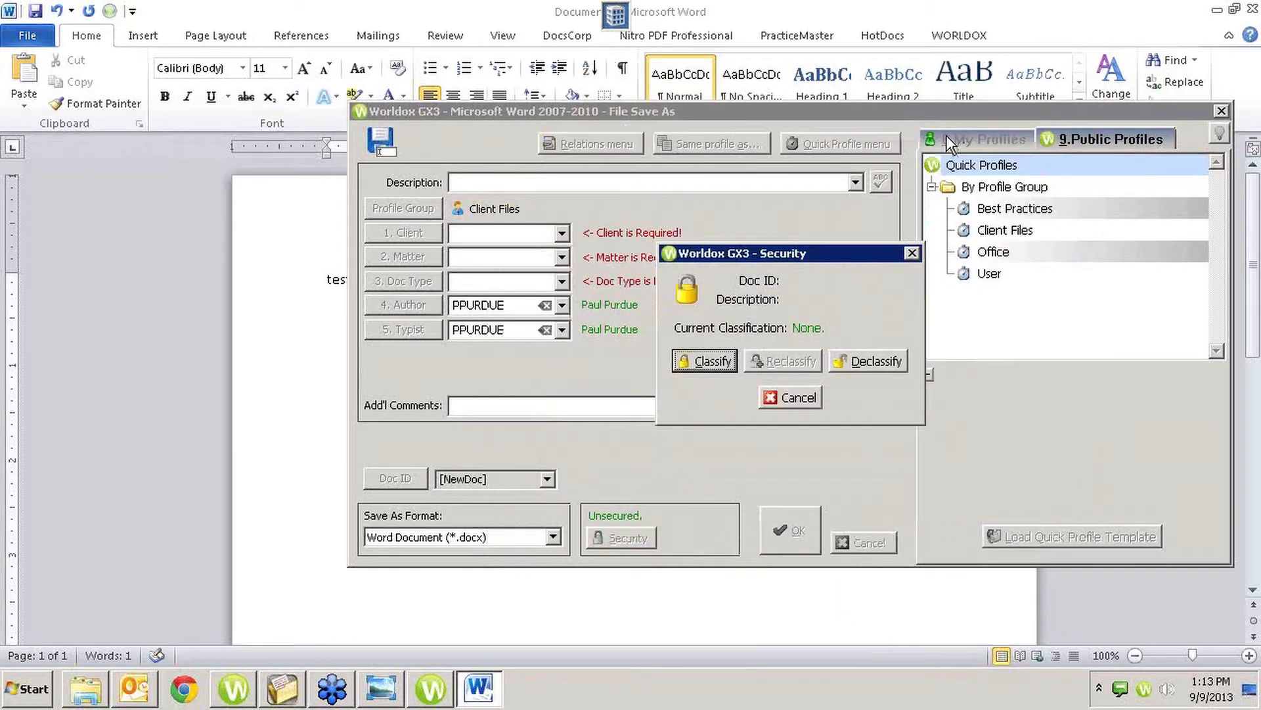
click(797, 398)
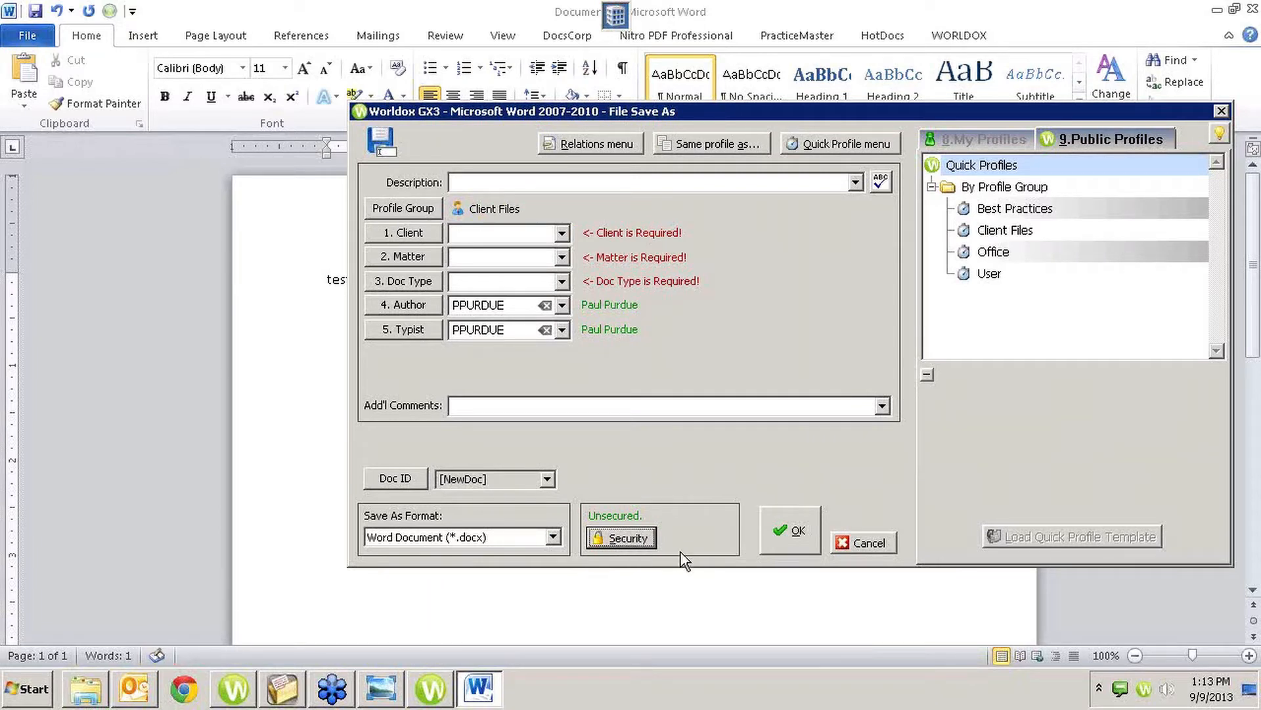
key(Escape)
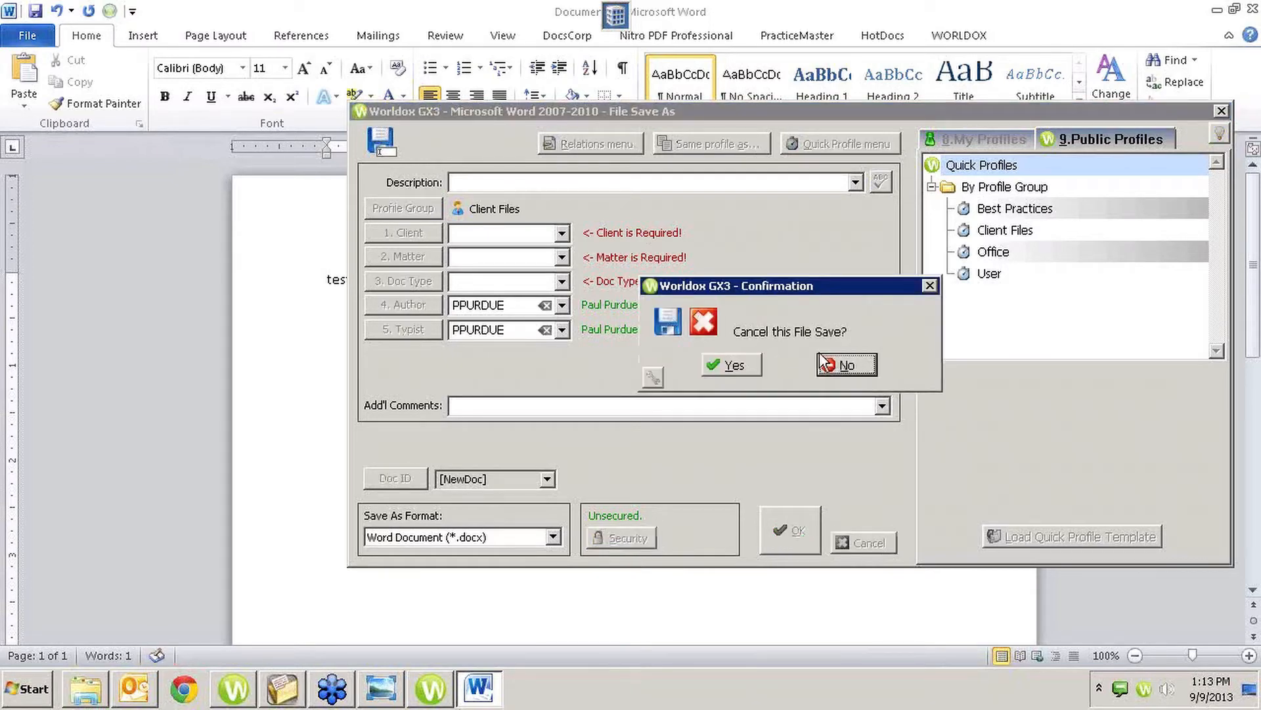
click(734, 366)
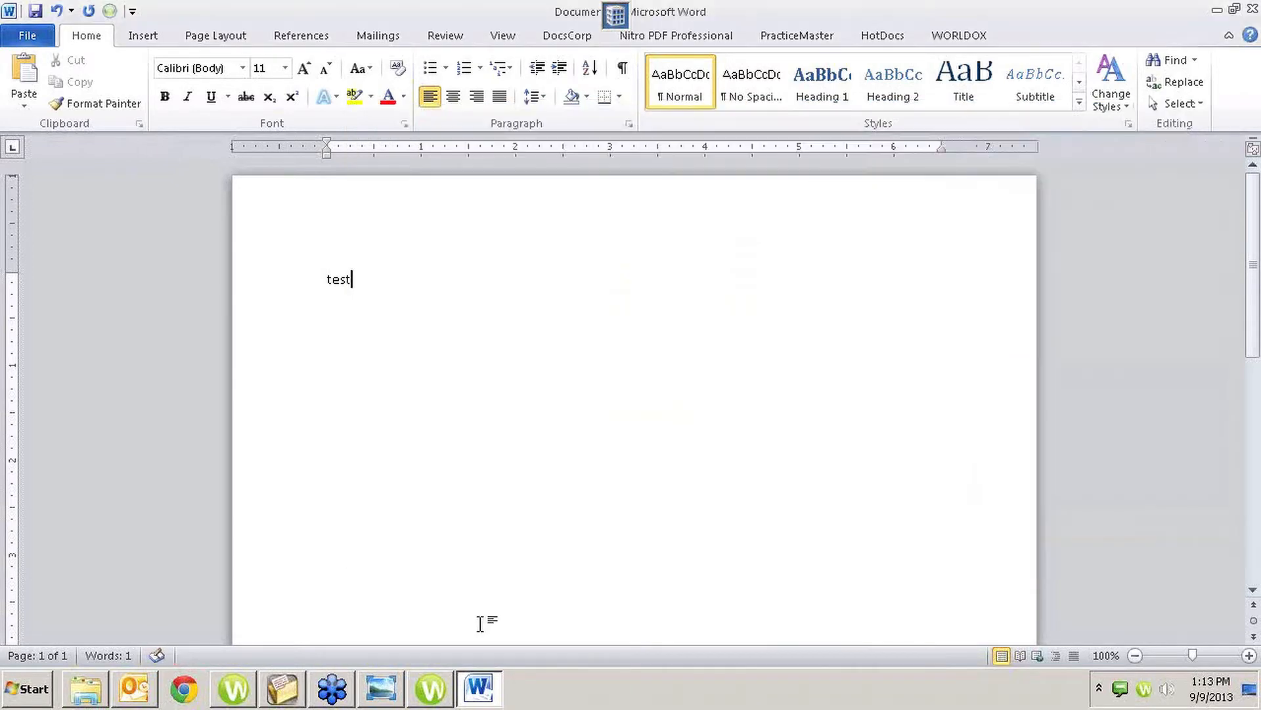
Step: Switch to the Worldox GX3 desktop and open the profile of the selected "RE: Symphony OCR - Database is corrupted" email for editing
click(420, 691)
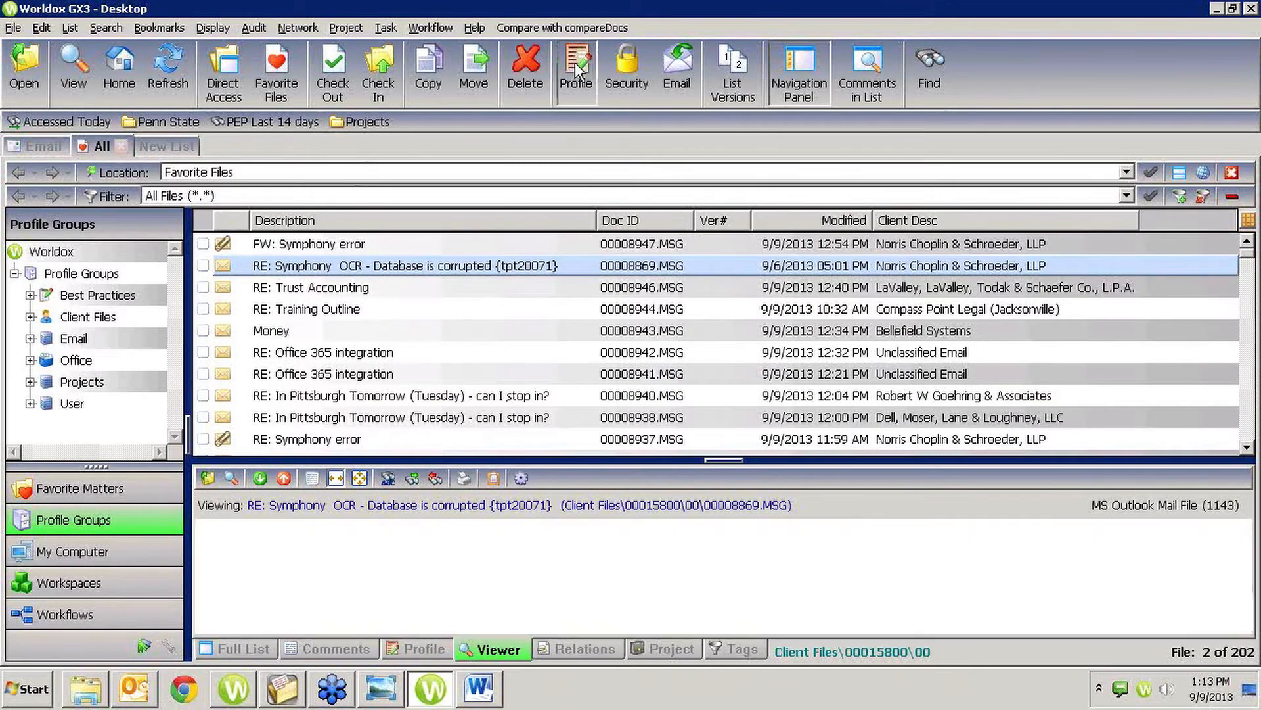
click(574, 63)
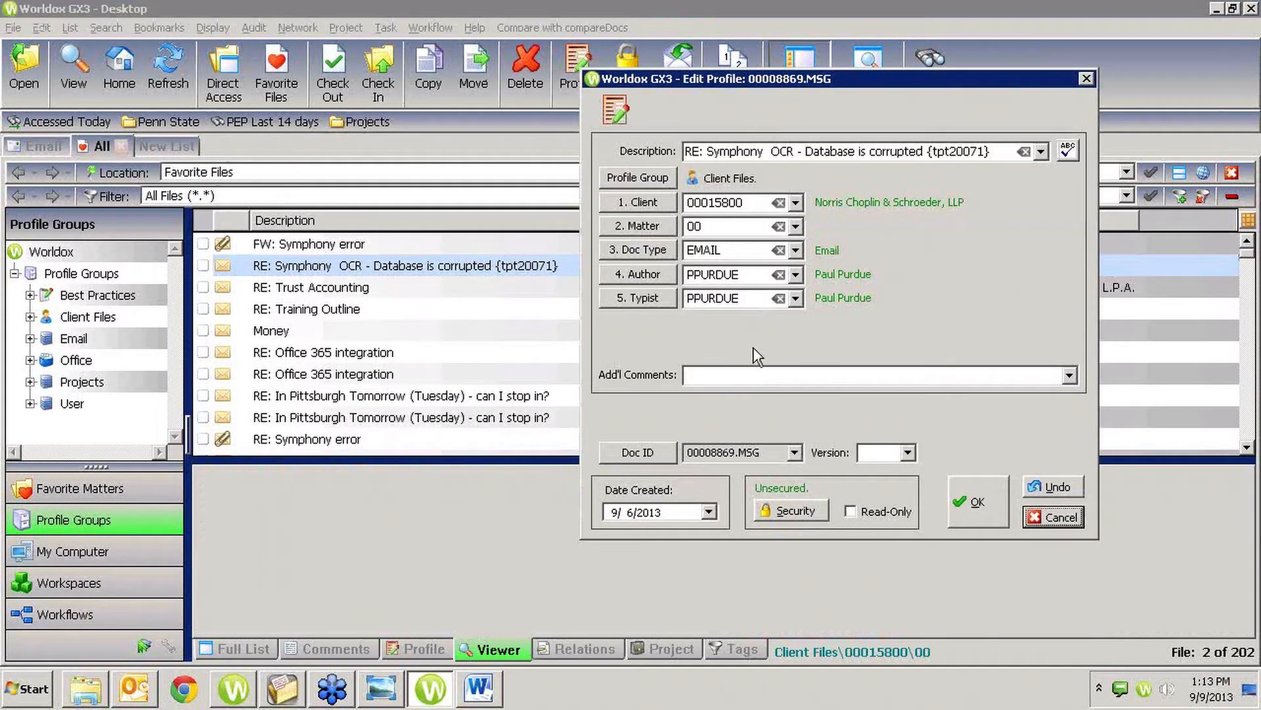
click(851, 512)
click(872, 512)
Step: Assign the Hidden security classification to the email 00008869.MSG and save its profile
click(795, 511)
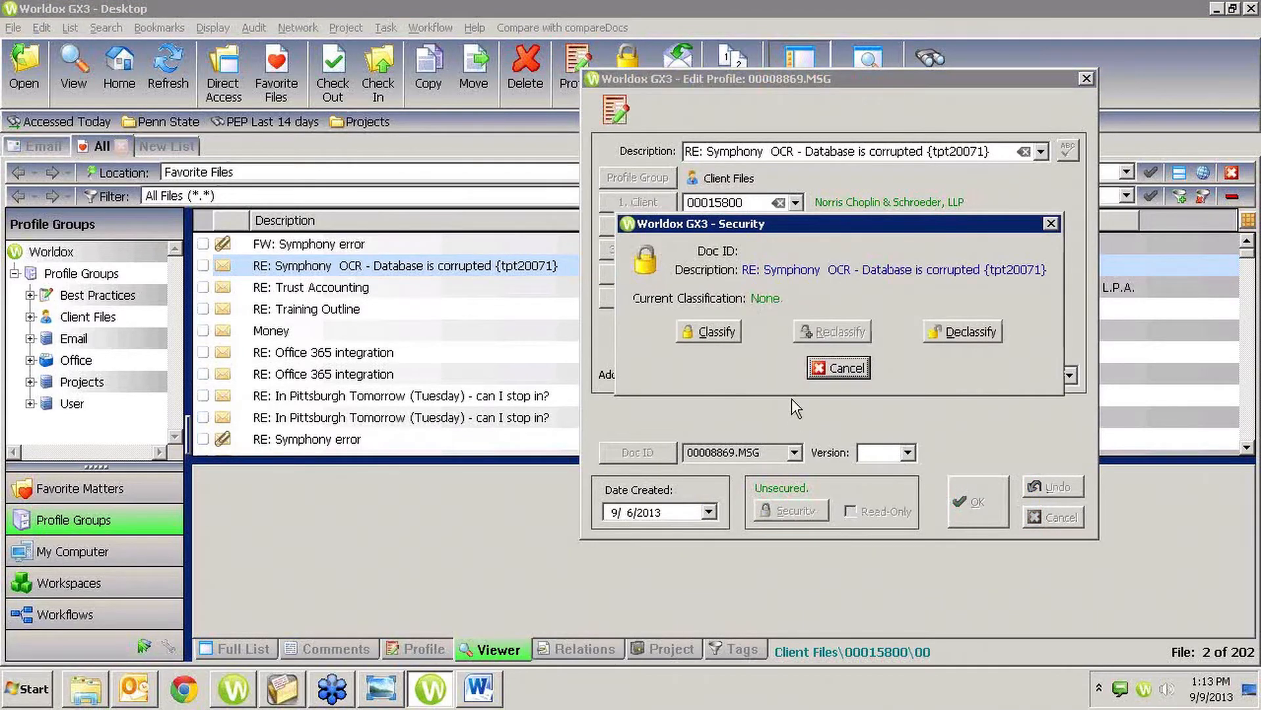
click(711, 332)
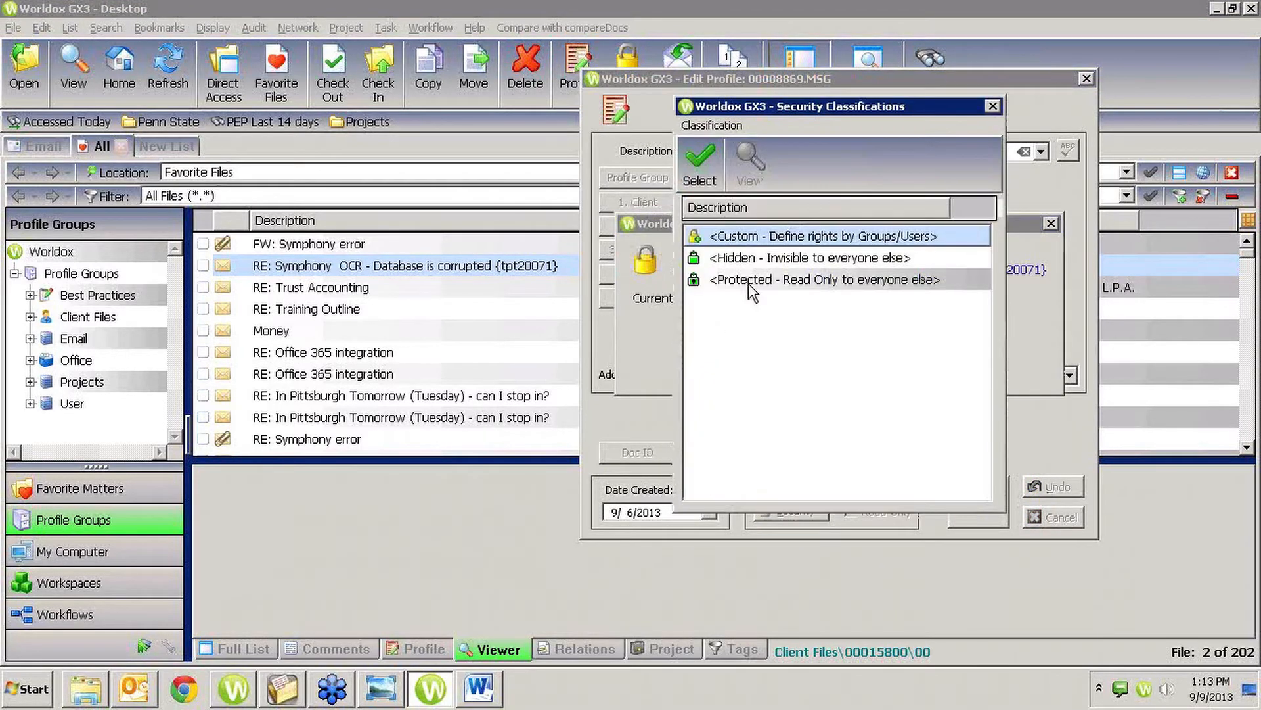
click(750, 281)
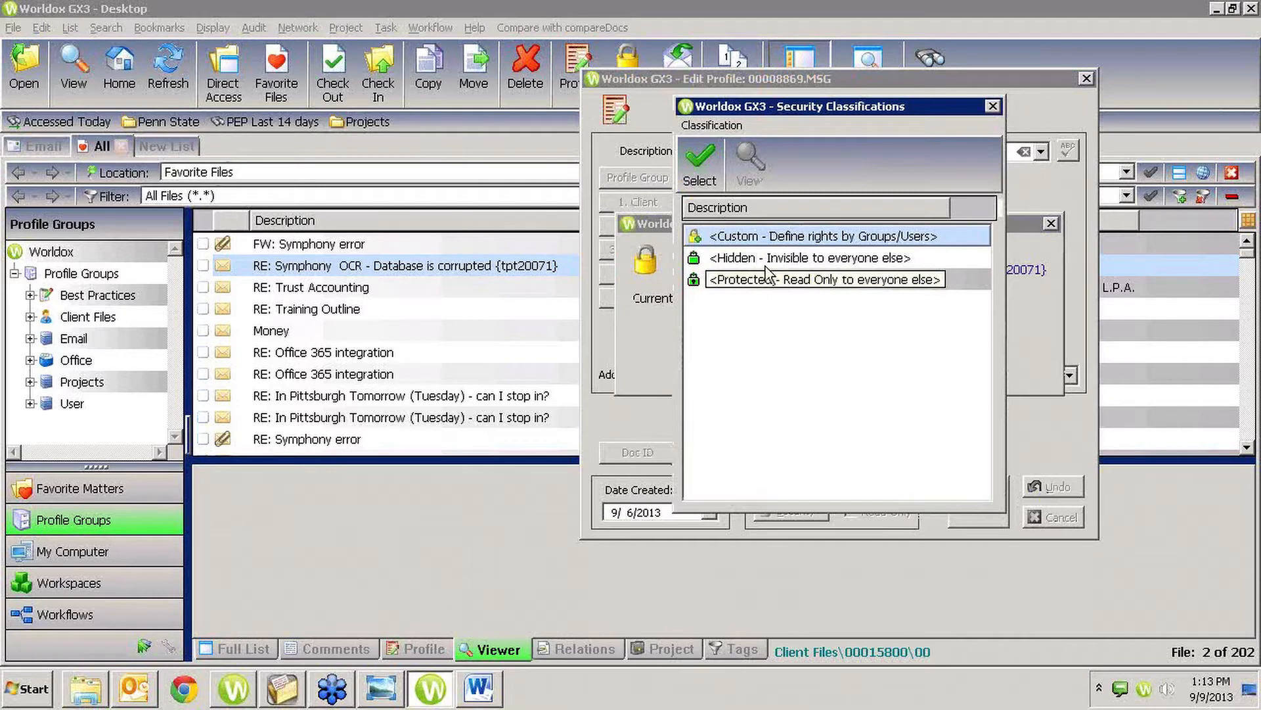
double_click(765, 262)
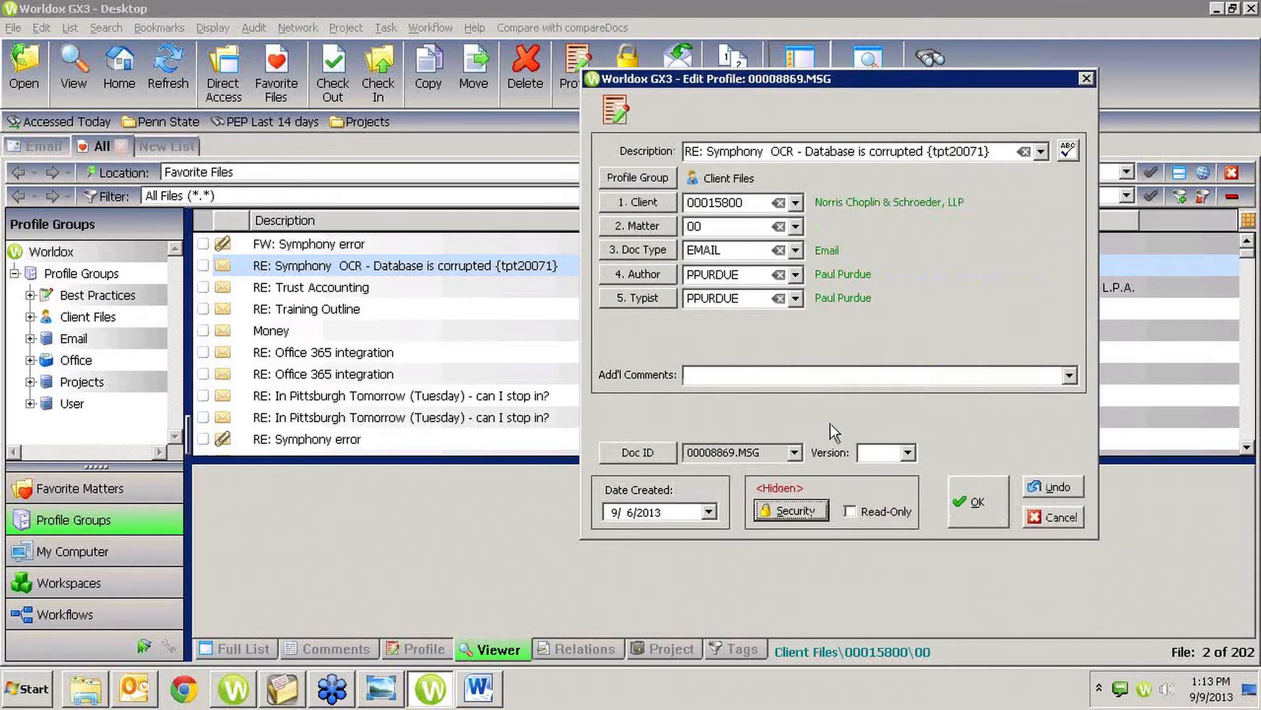
click(973, 502)
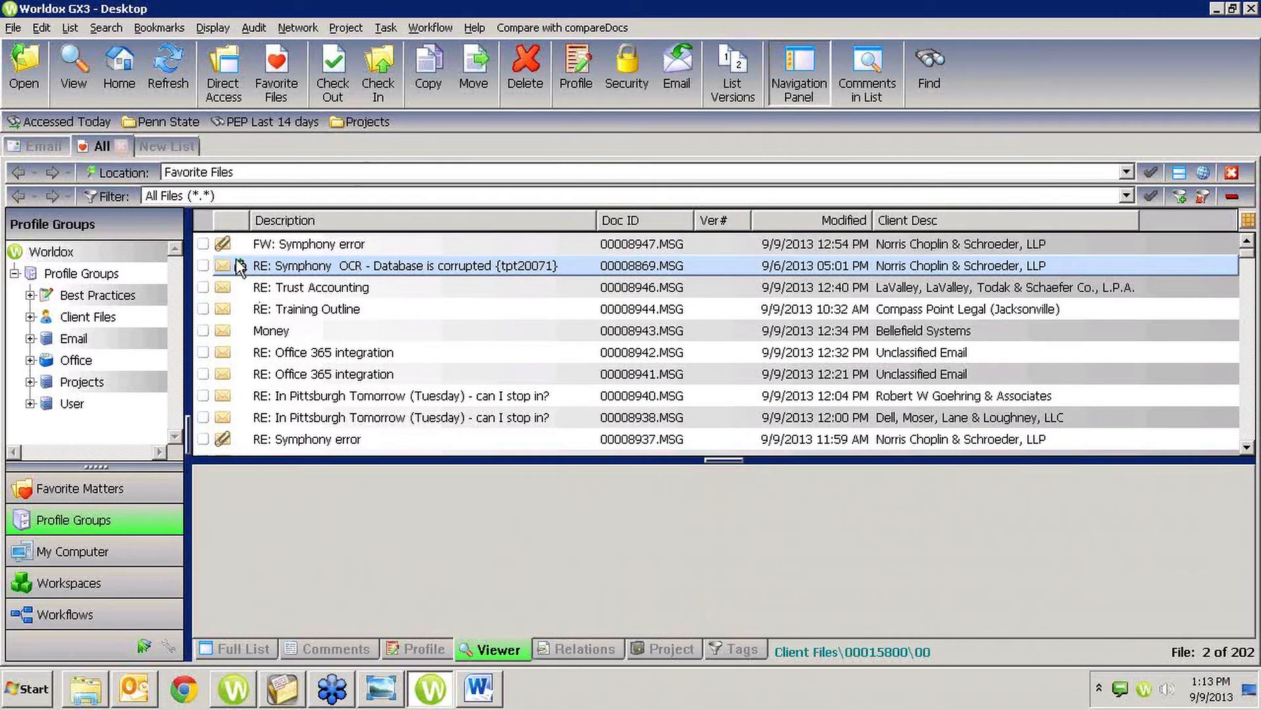
Step: Open the "RE: Symphony OCR - Database is corrupted" email from the file list to view its message
double_click(270, 266)
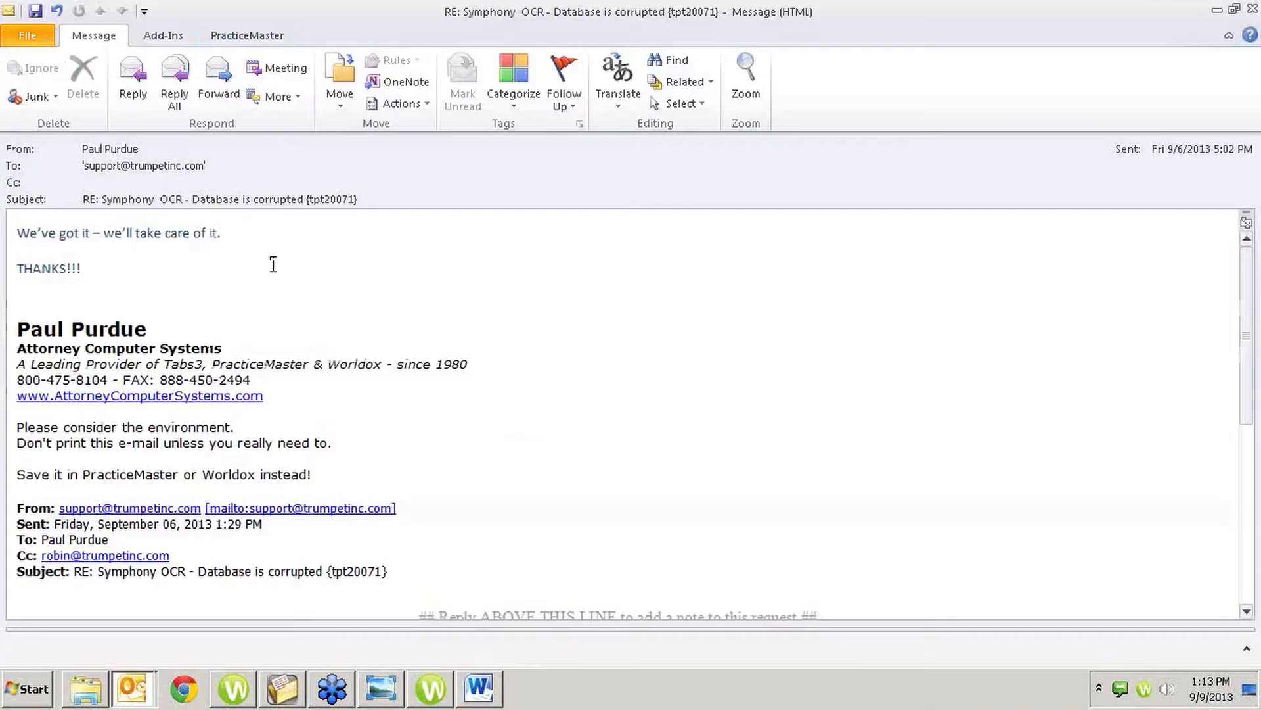
Step: Close the email message, reopen the profile of 00008869.MSG and view its file security rights under Reclassify
click(1254, 9)
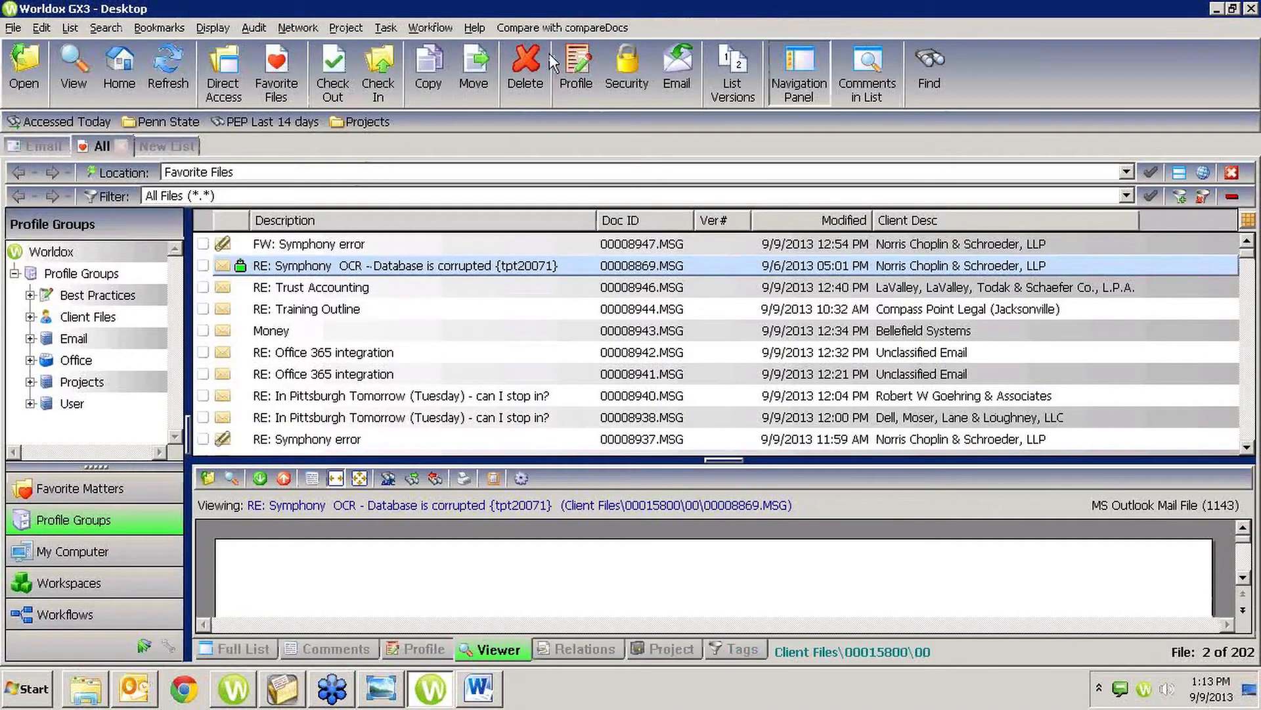
click(573, 65)
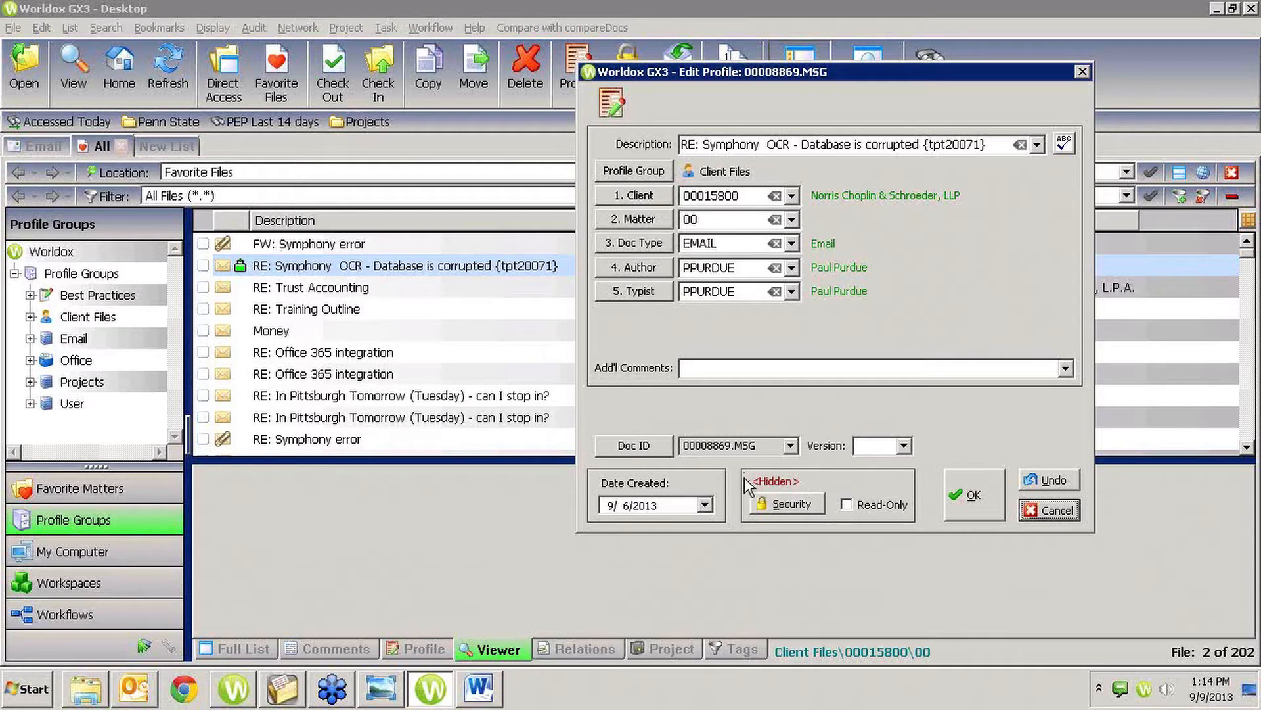
click(788, 506)
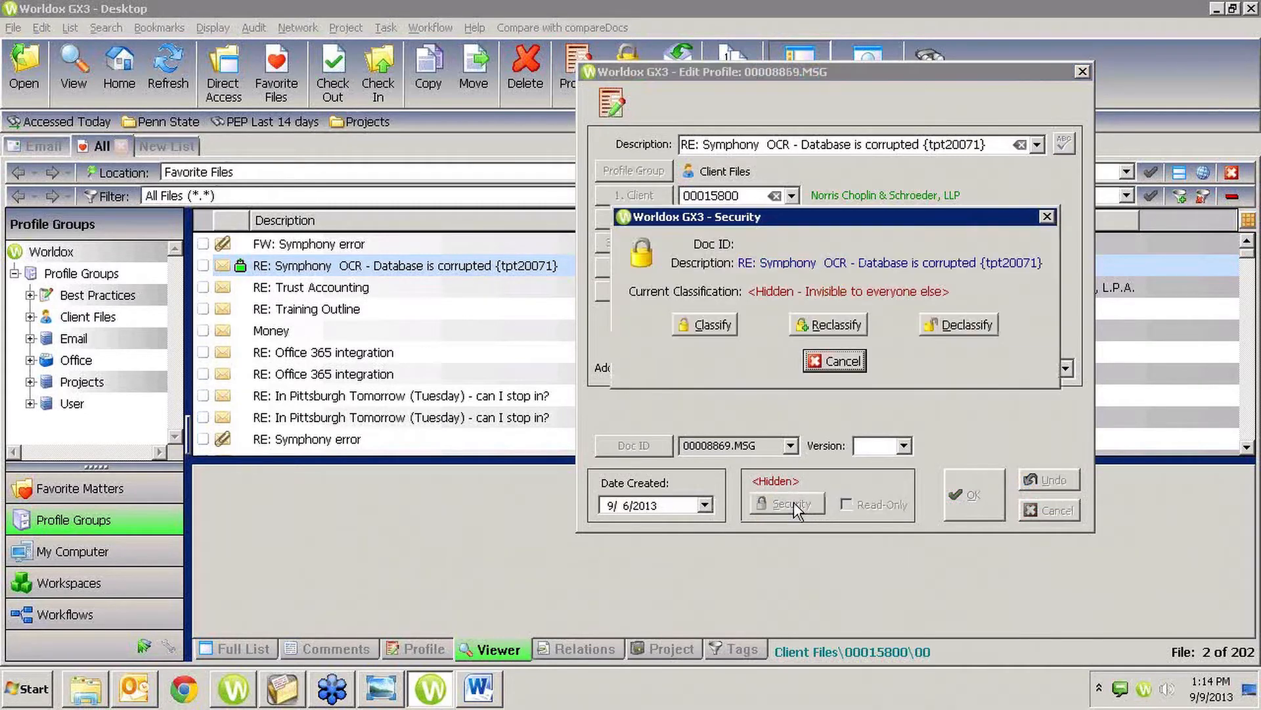
click(815, 325)
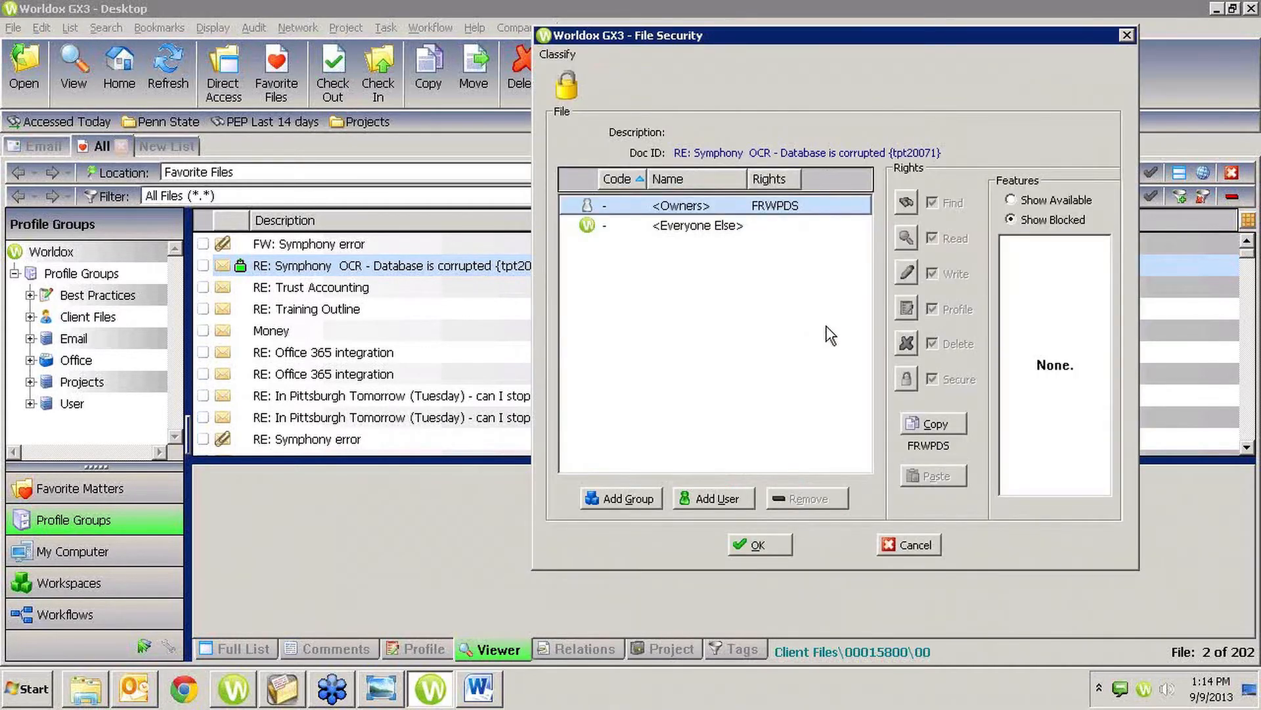
click(913, 543)
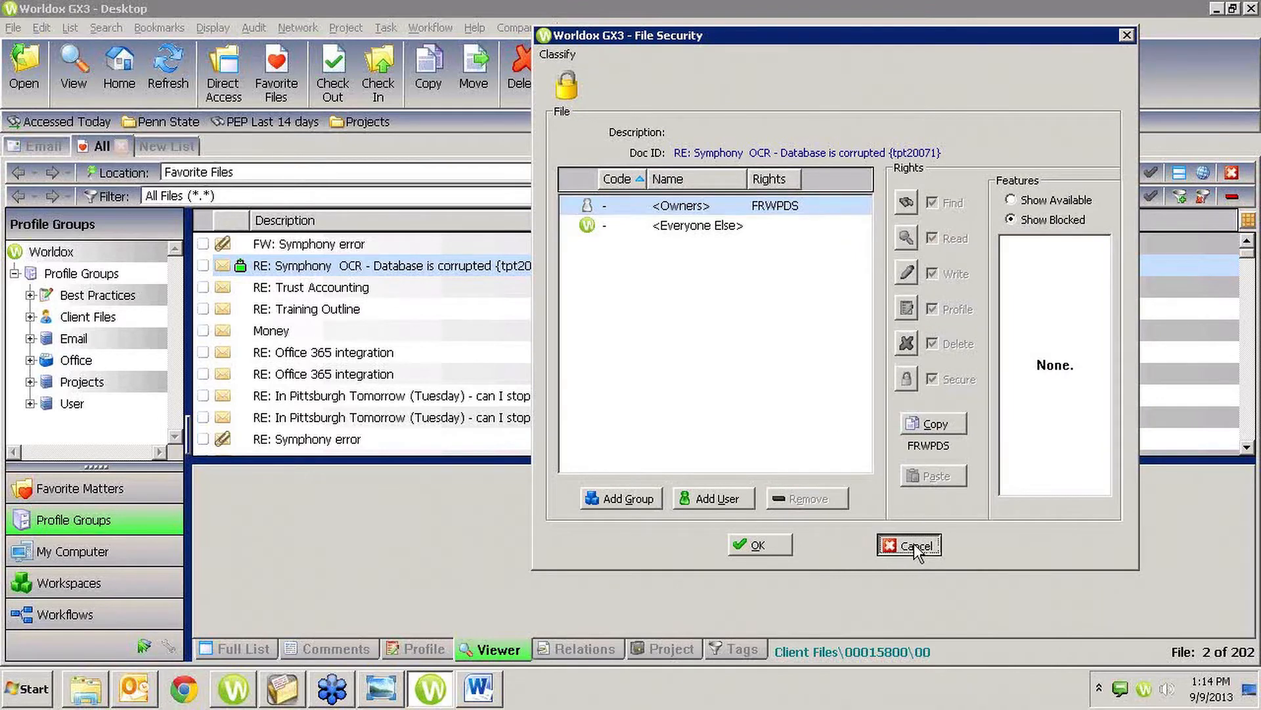
Step: View the available security classifications and the rights of Everyone Else for the email without applying any change
click(722, 332)
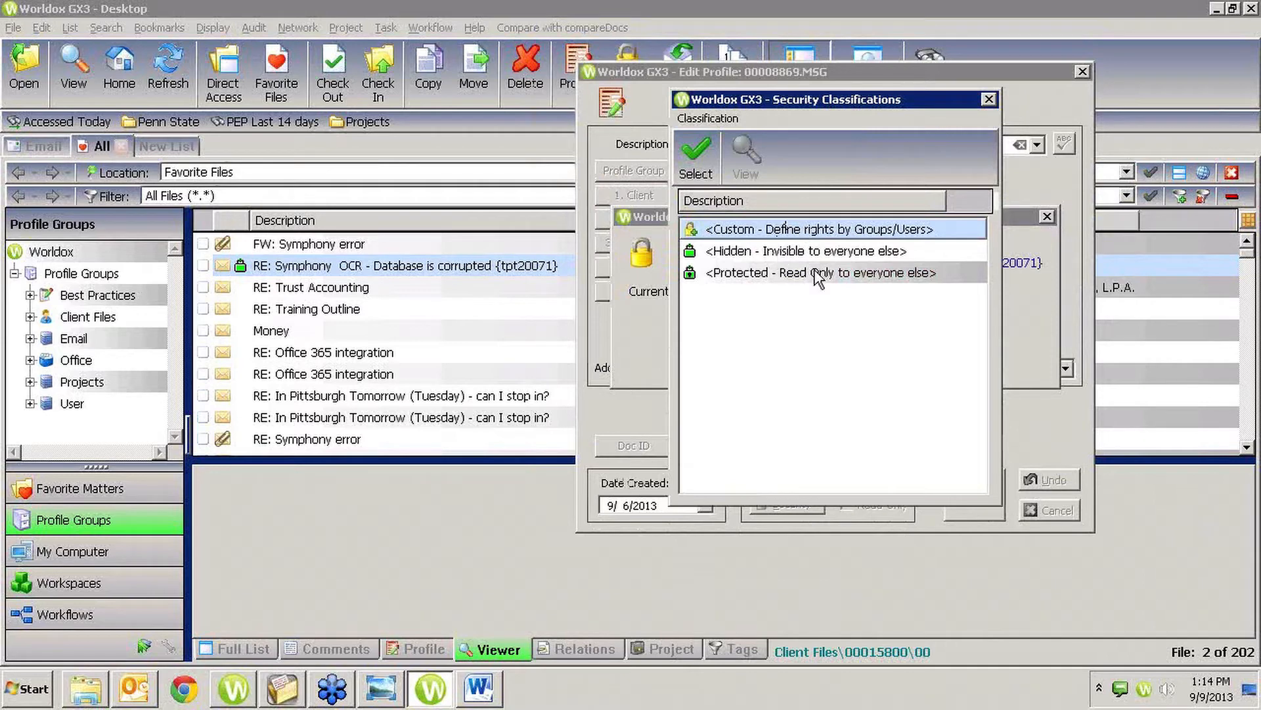
click(989, 99)
click(844, 325)
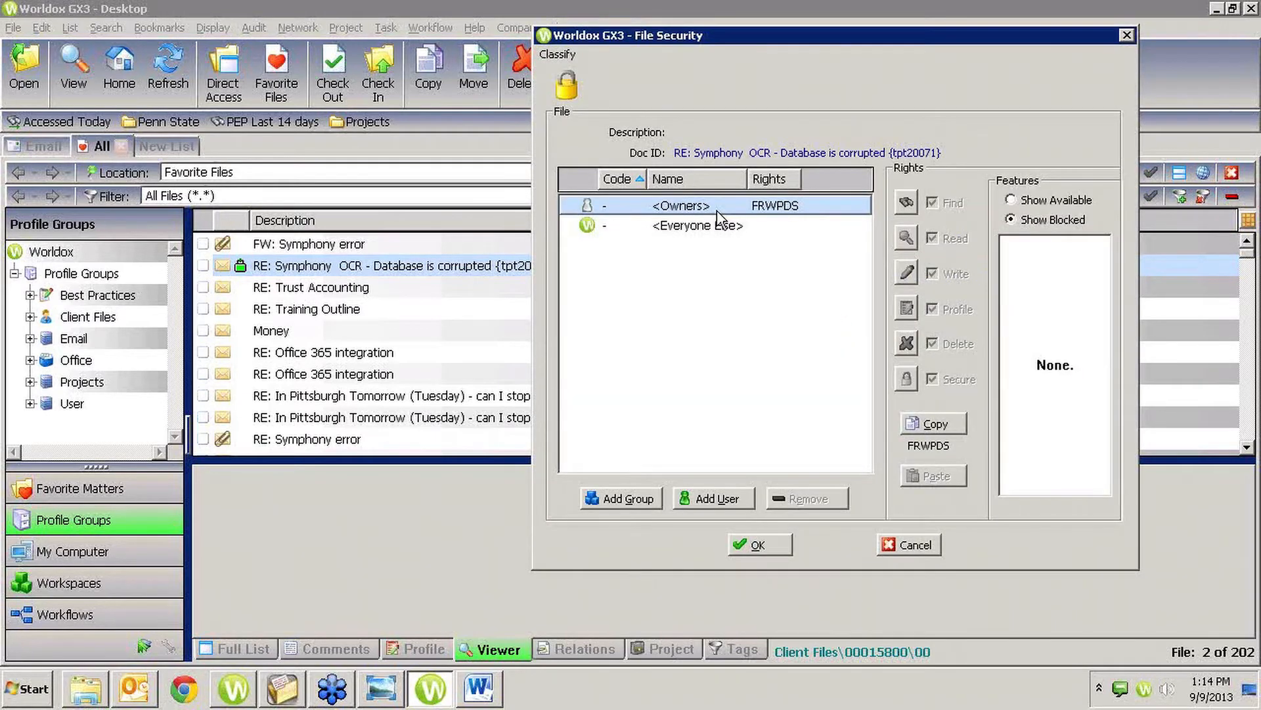
click(686, 226)
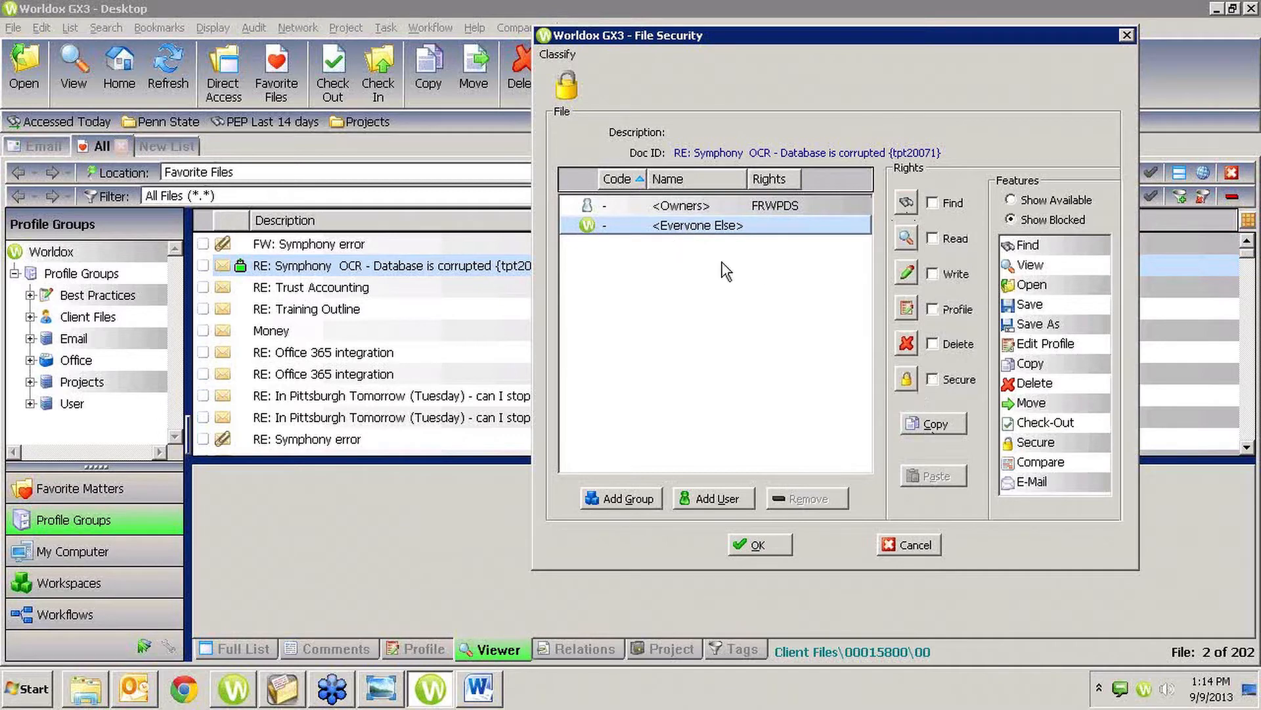
click(909, 544)
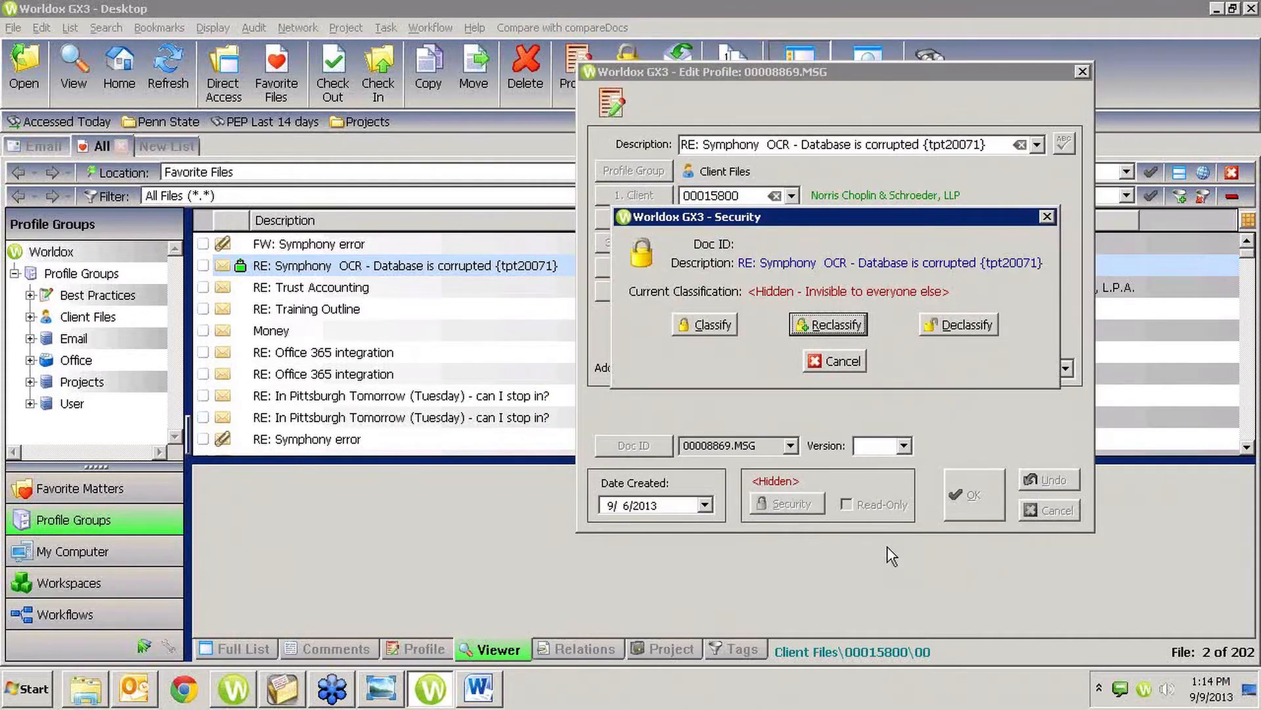
Step: Declassify the email to clear its security, and cancel the profile edit without saving
click(941, 325)
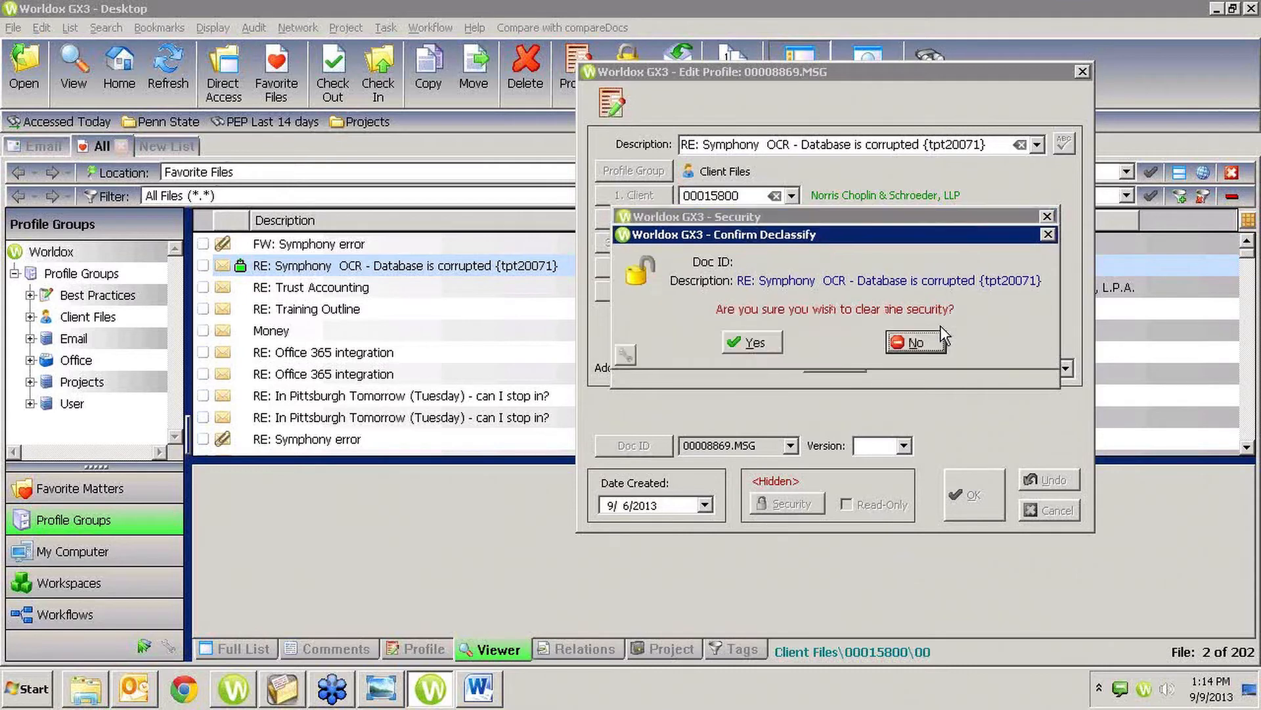
click(740, 338)
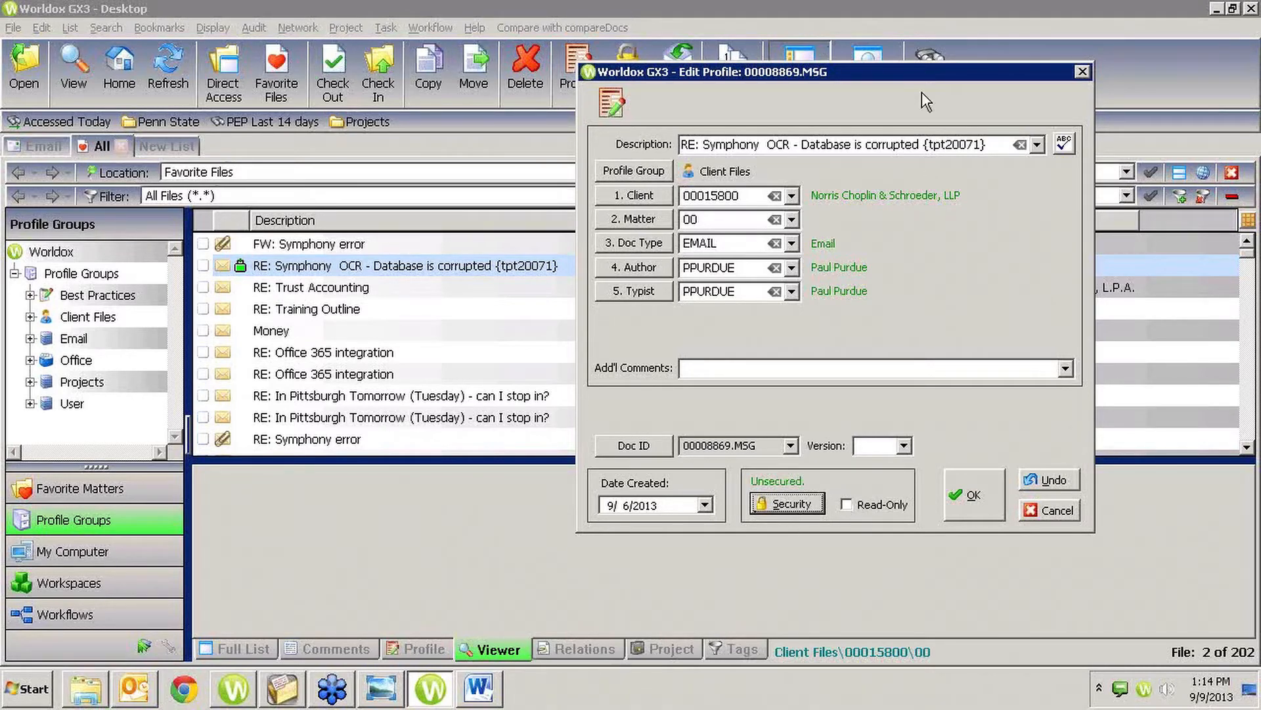
click(1051, 511)
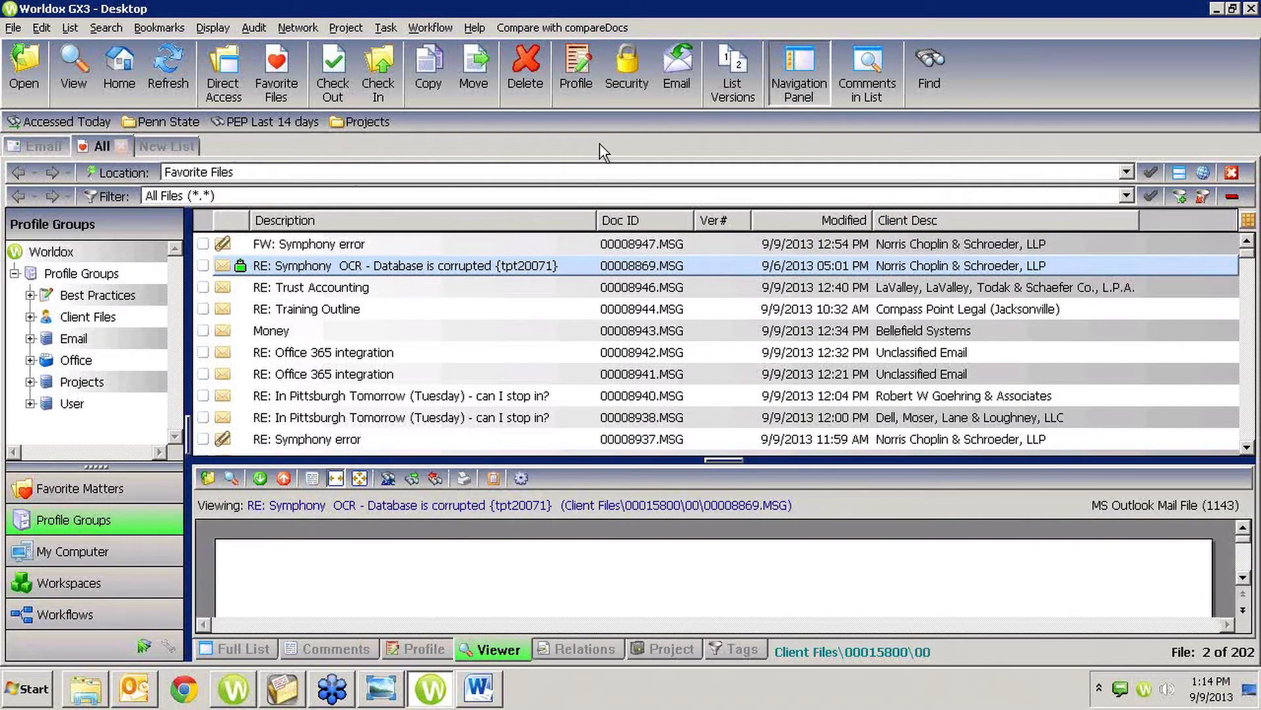
Step: Reopen the email's profile and view the Custom classification's rights for Everyone Else, leaving without applying them
click(578, 62)
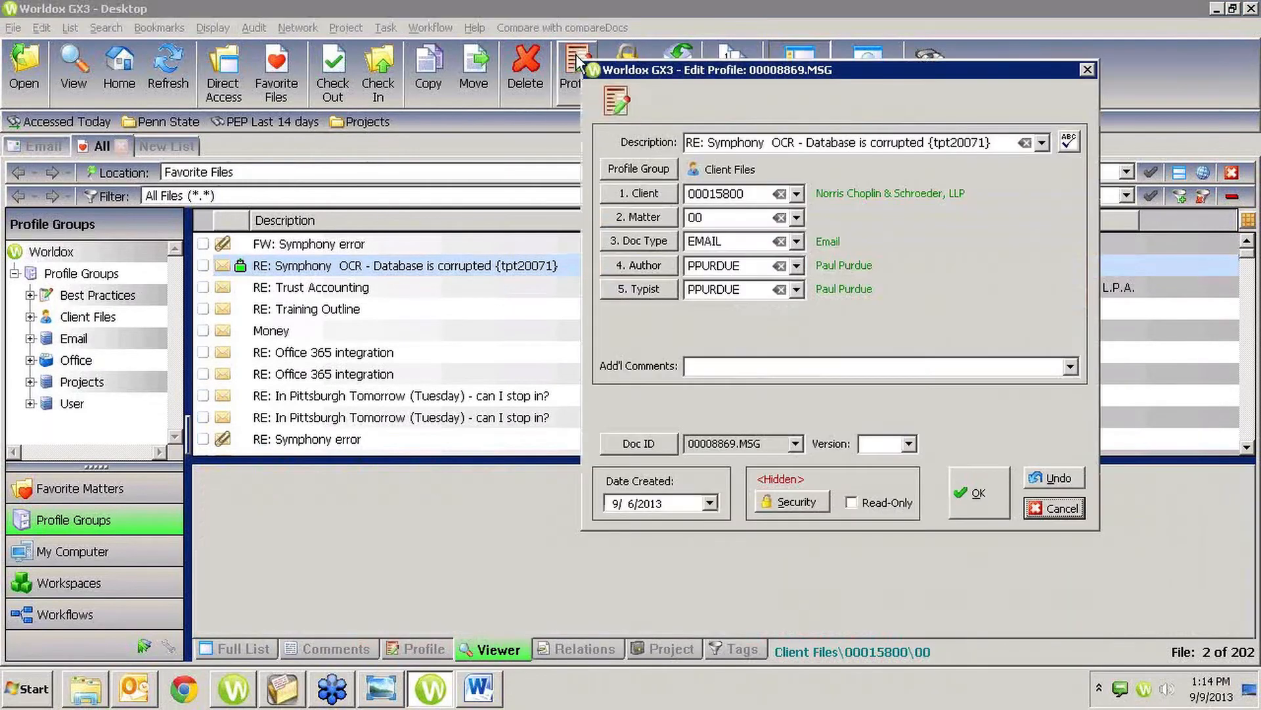
click(790, 503)
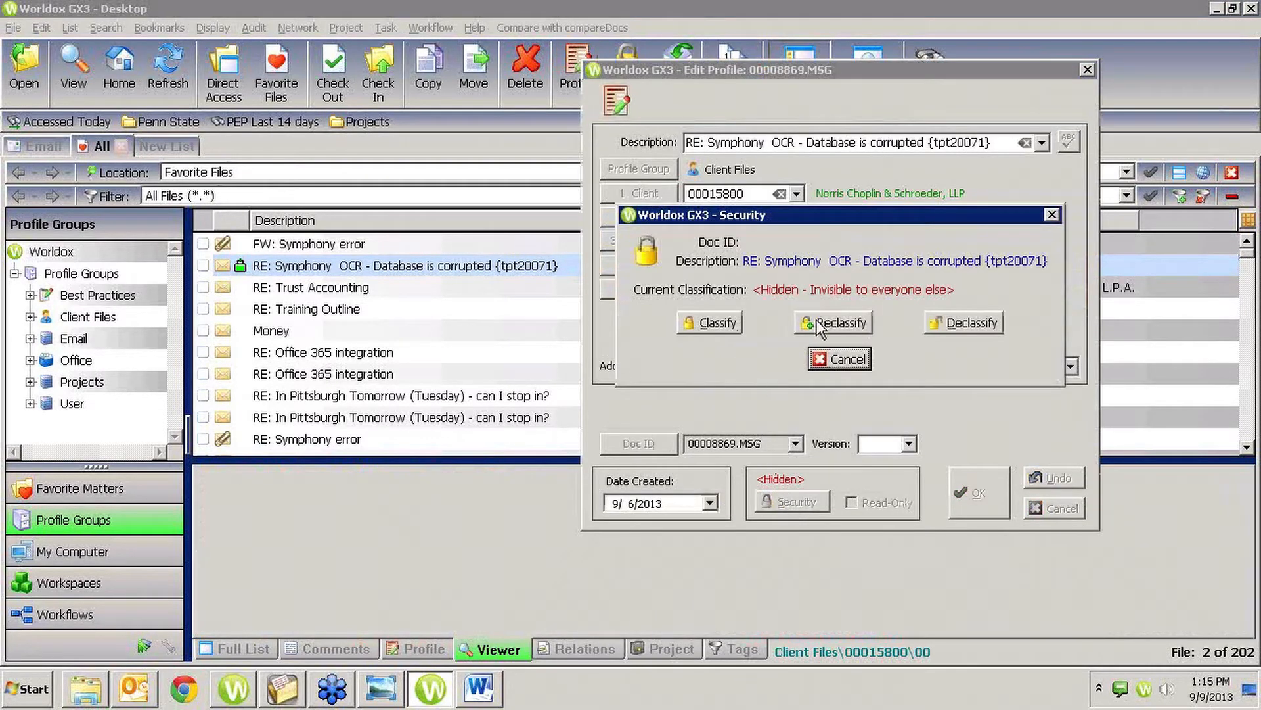
click(707, 323)
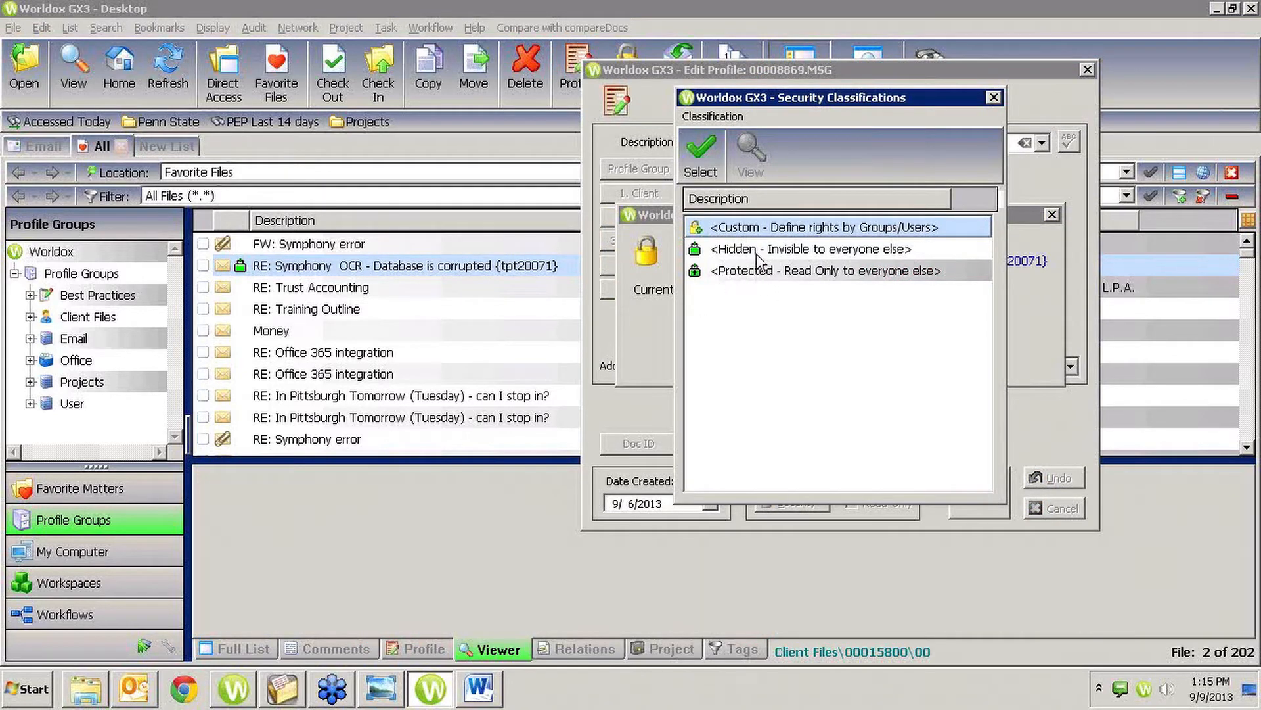
double_click(746, 230)
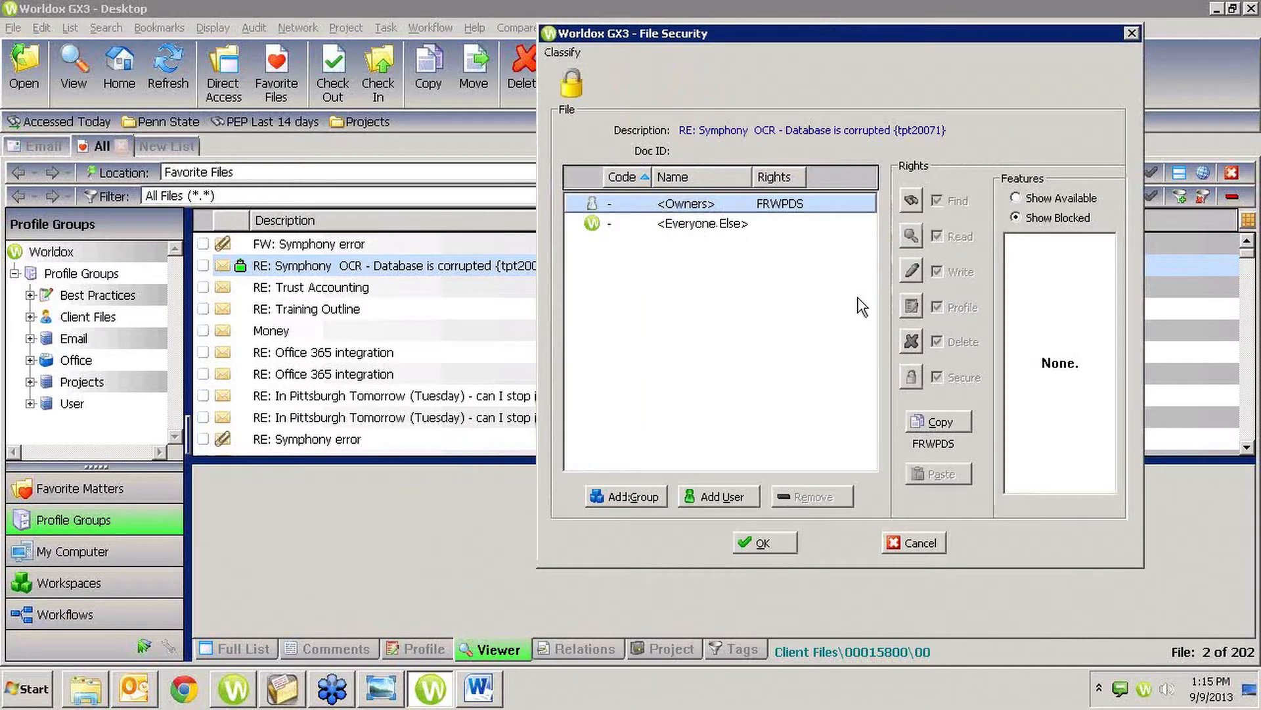
click(716, 227)
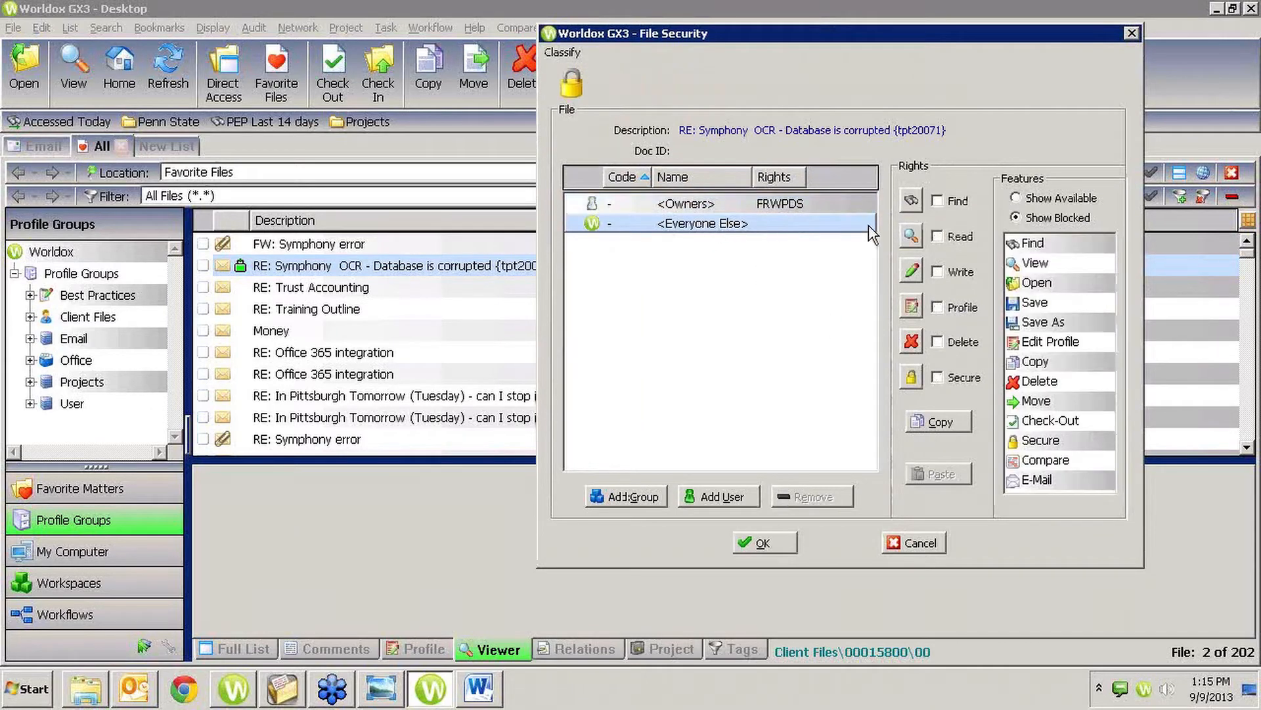
click(920, 542)
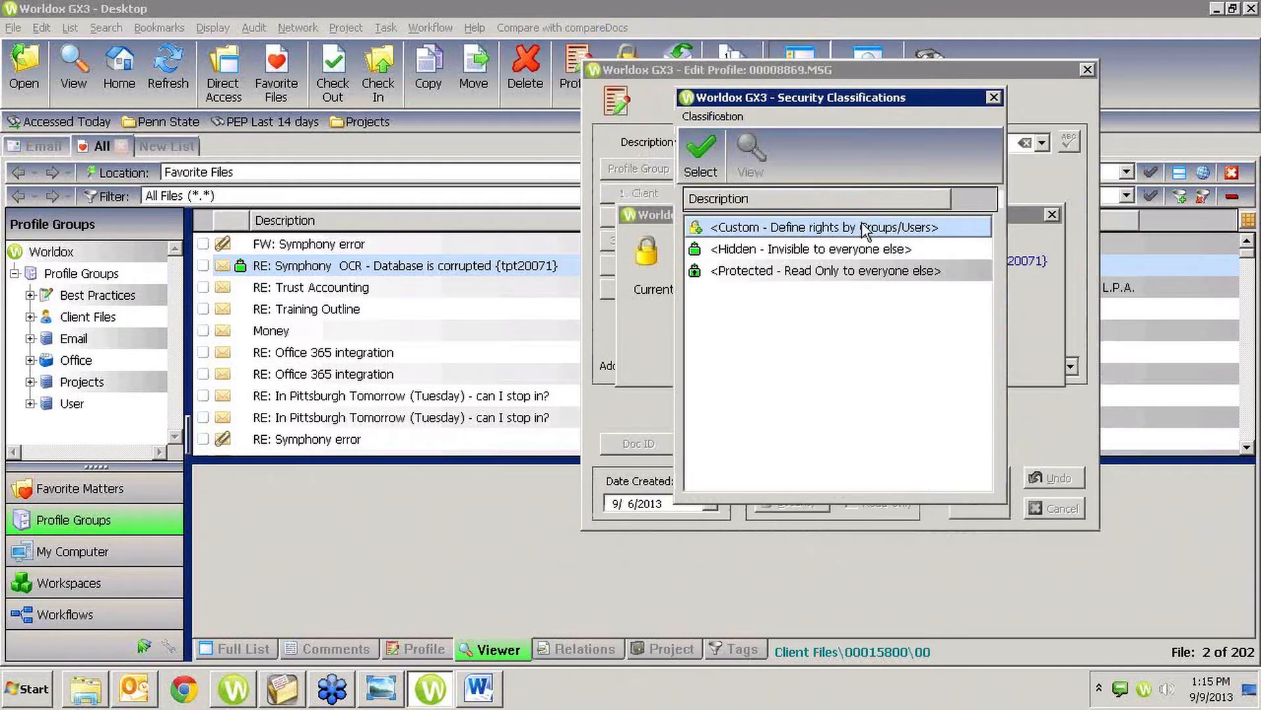
click(993, 99)
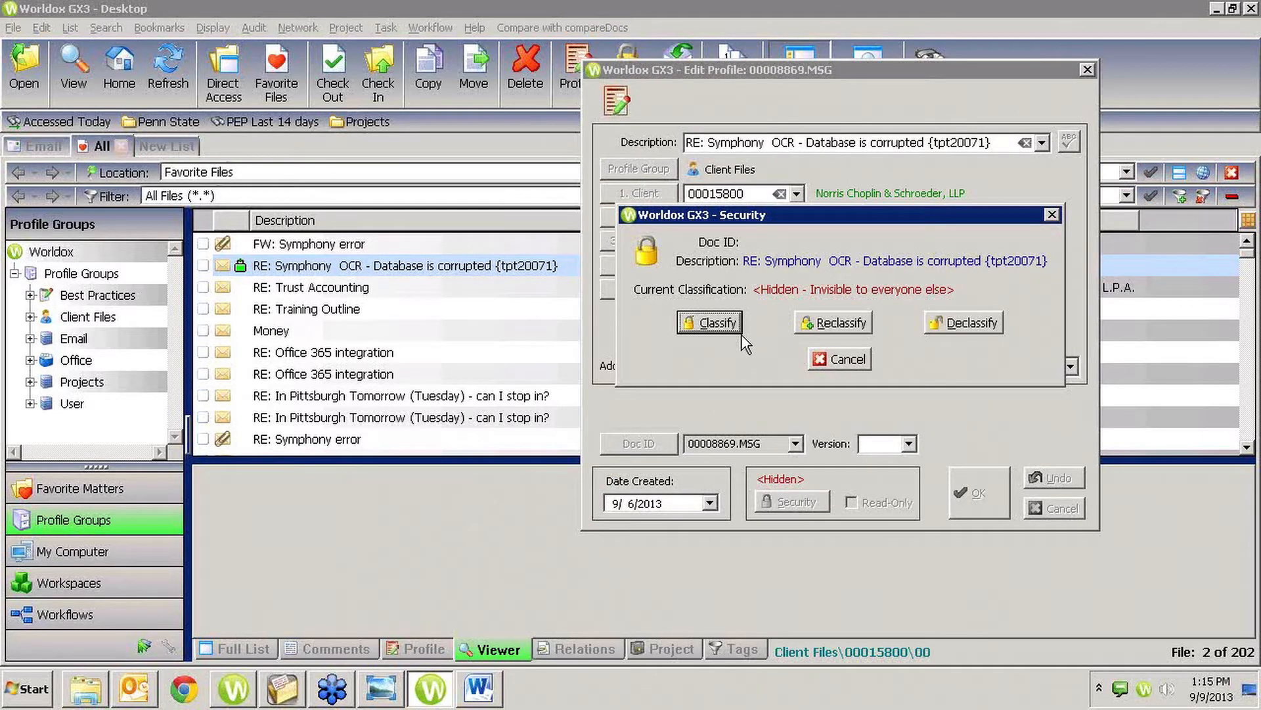
Step: Declassify the email in its profile and classify it again as Hidden - Invisible to everyone else
click(948, 328)
click(774, 333)
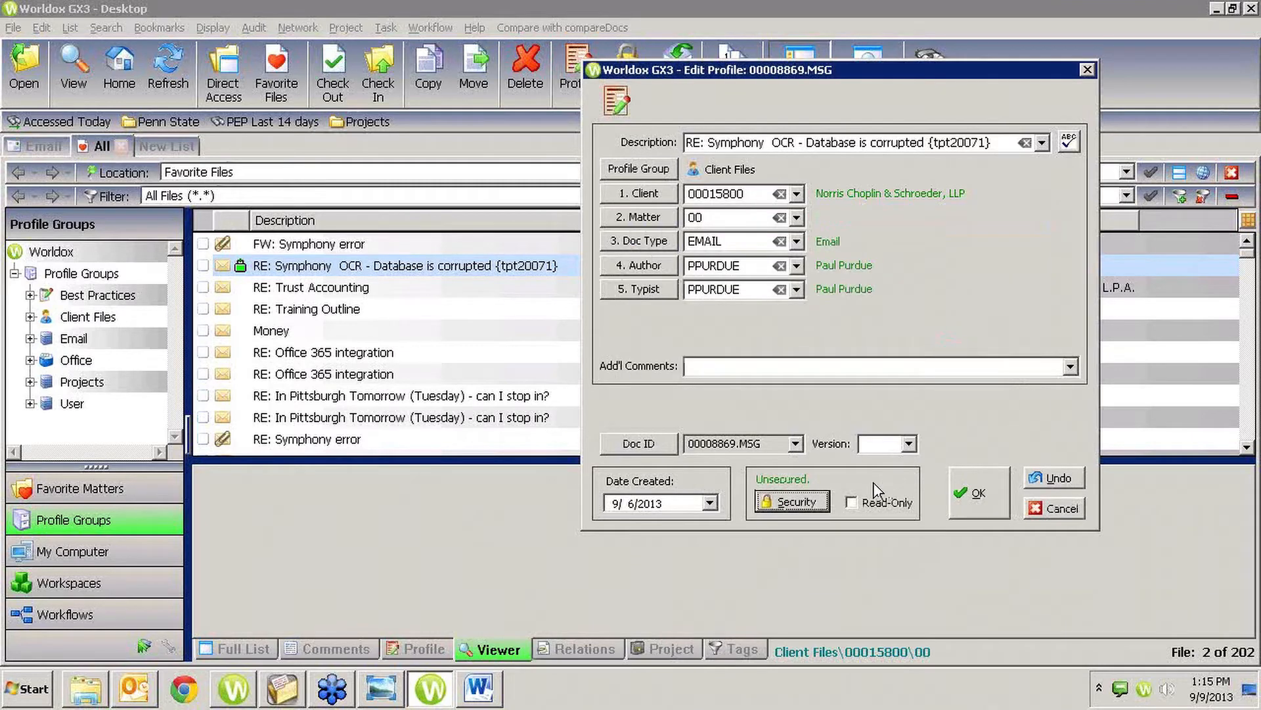
click(805, 505)
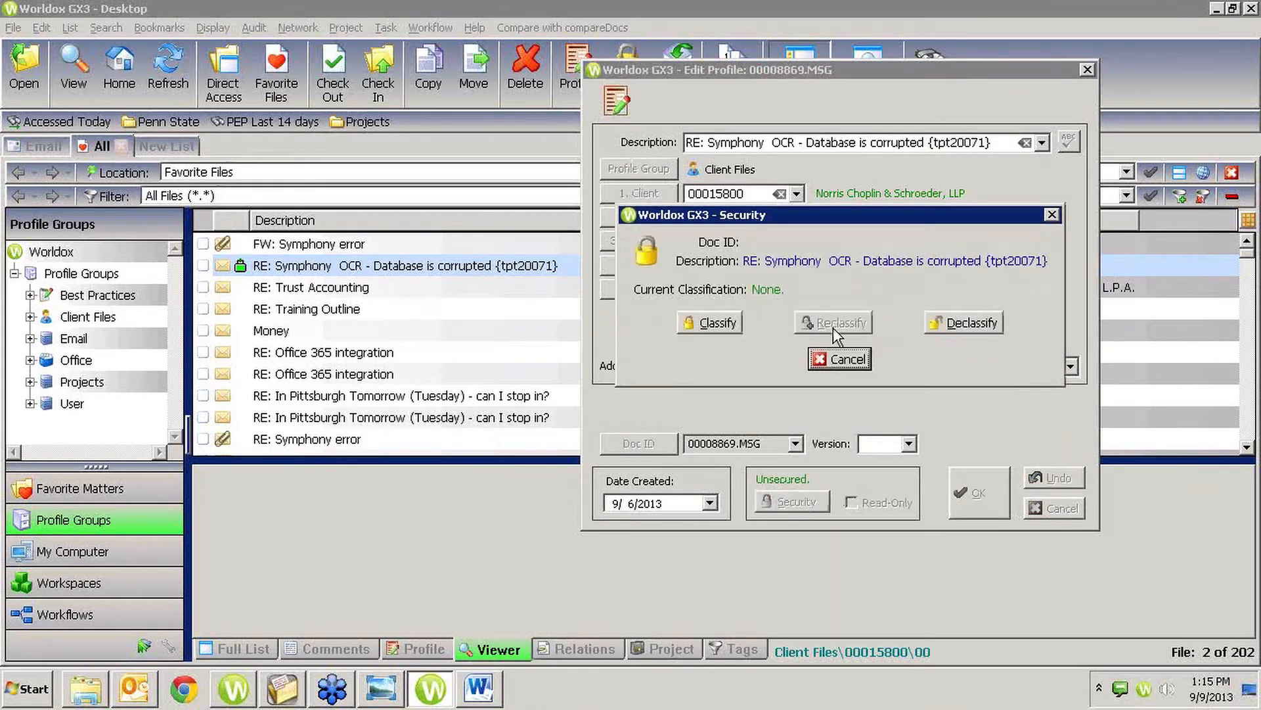
click(694, 327)
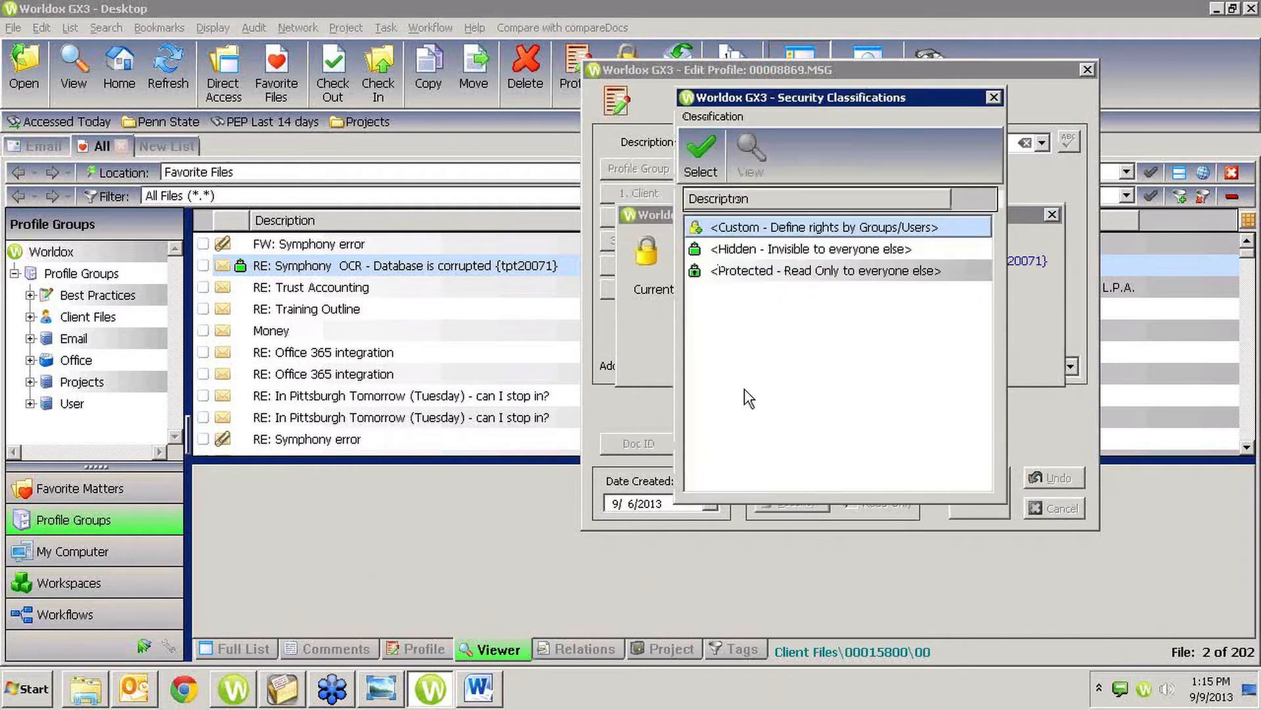
double_click(775, 254)
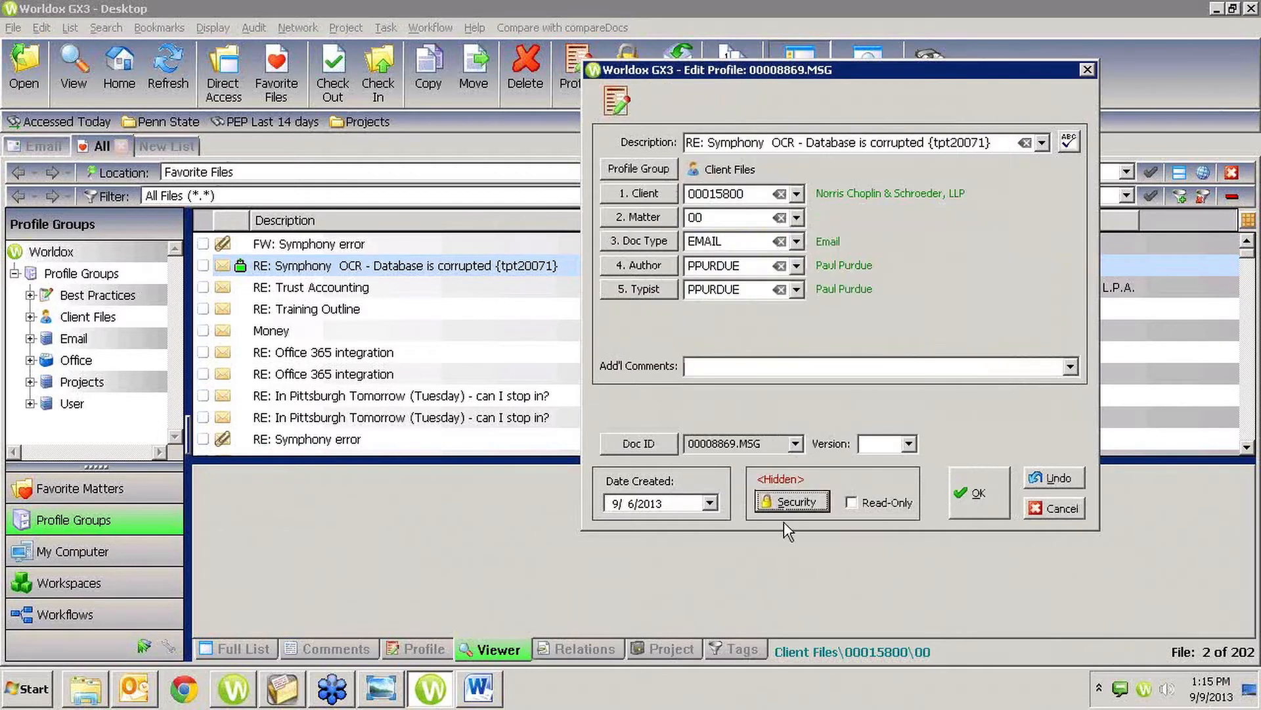
Step: Compare the file security rights and blocked features of Owners and Everyone Else under Reclassify
click(786, 487)
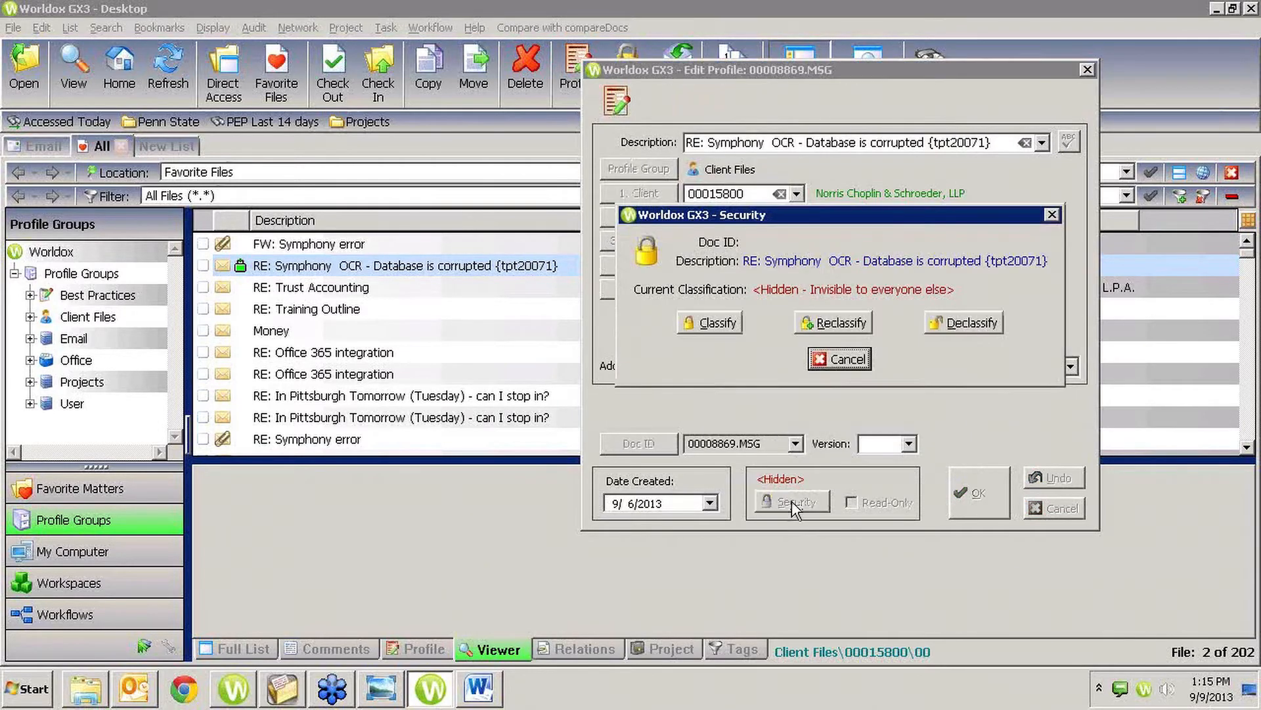
click(838, 325)
click(691, 225)
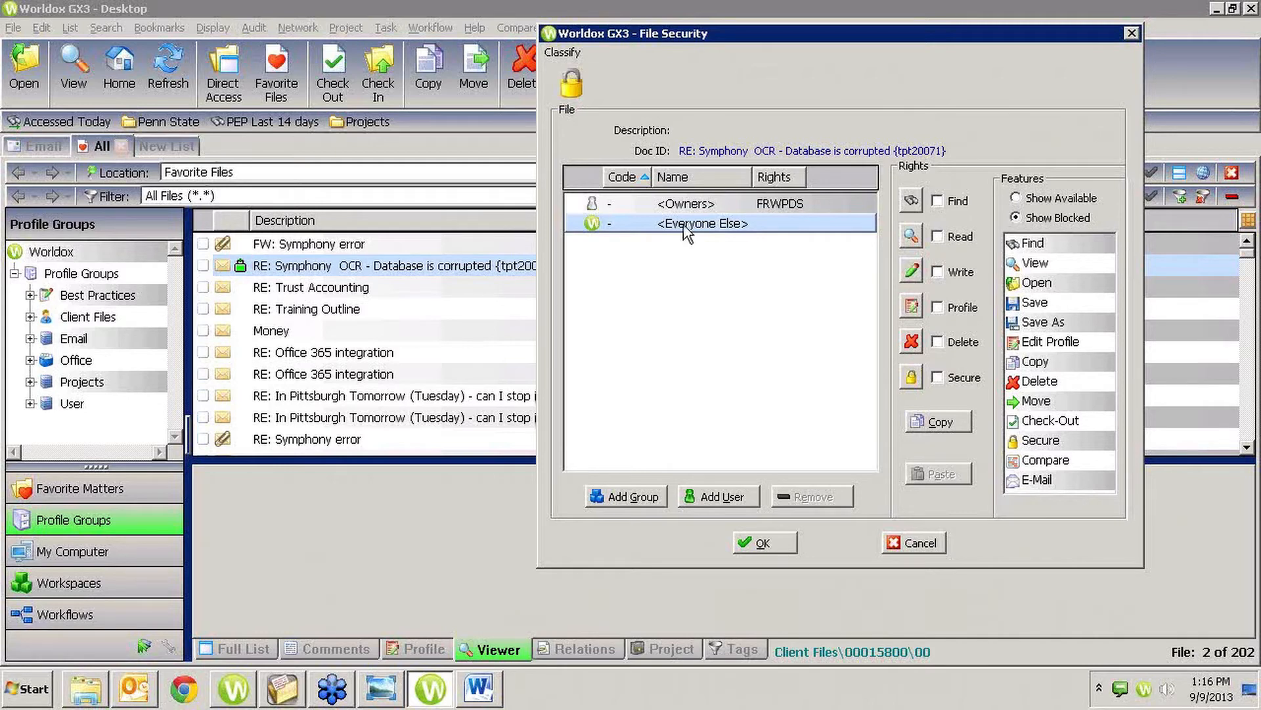
click(676, 205)
click(693, 201)
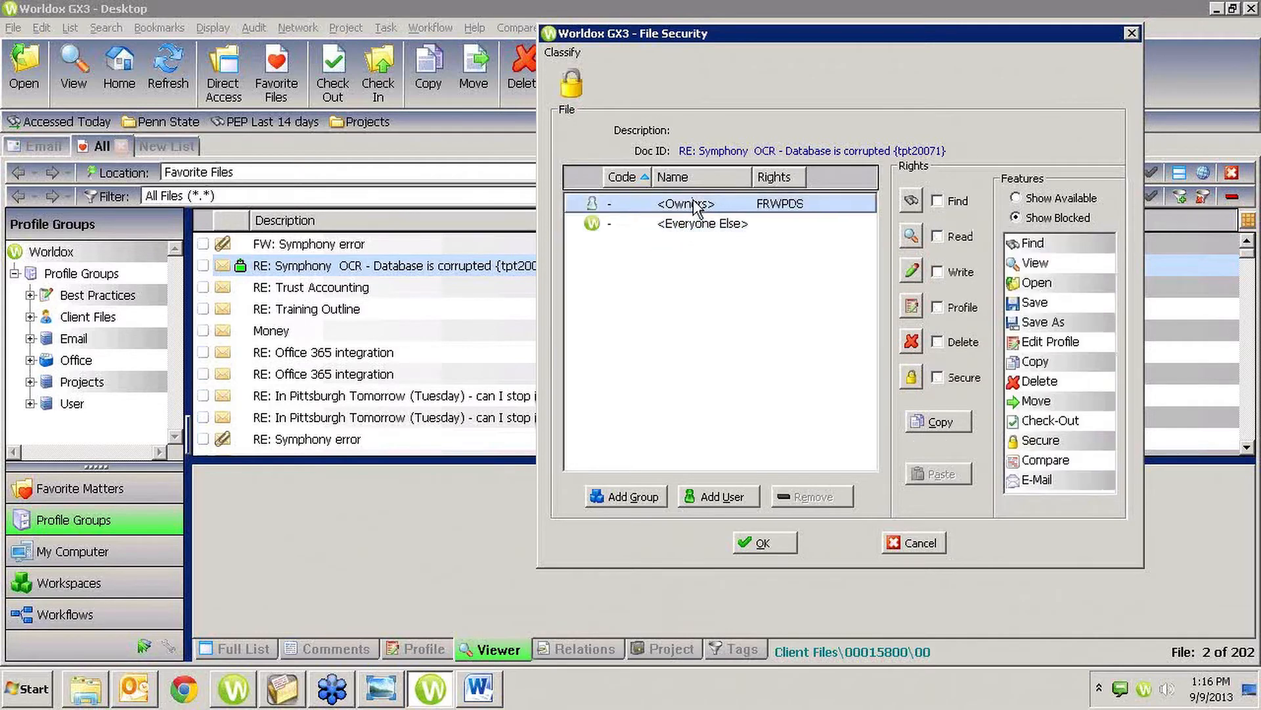
click(694, 221)
click(694, 221)
click(684, 200)
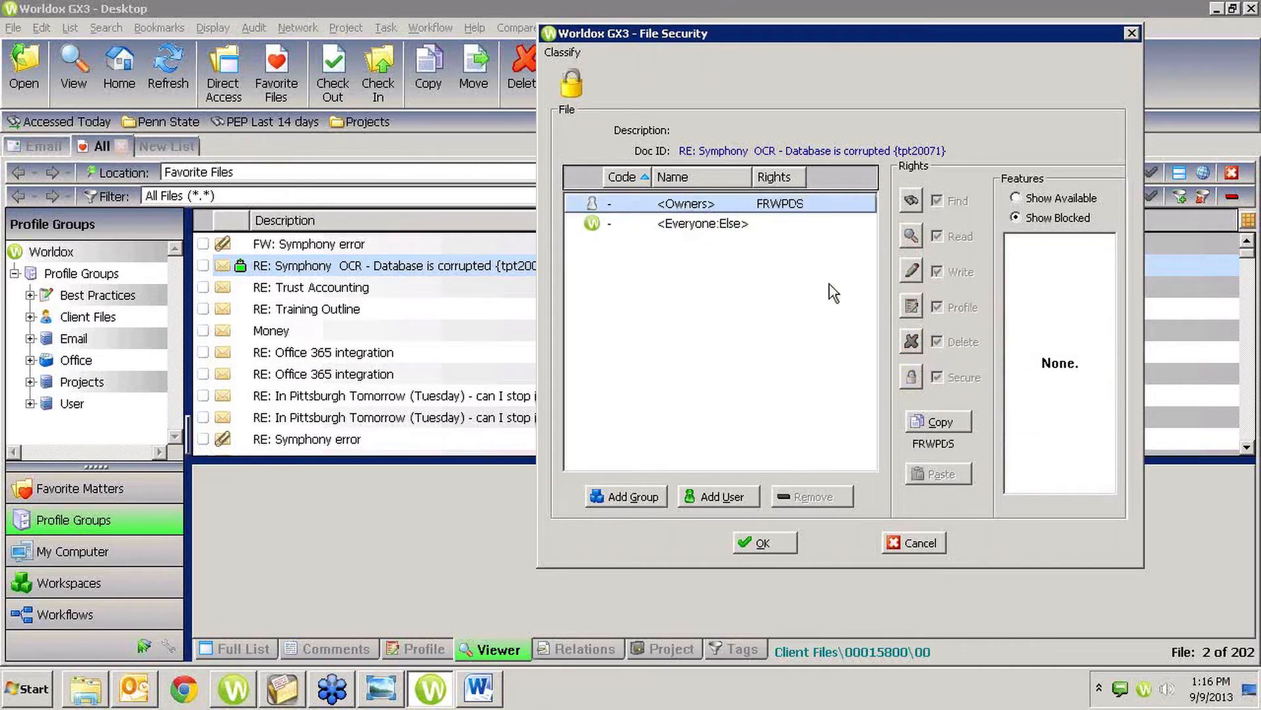
click(743, 227)
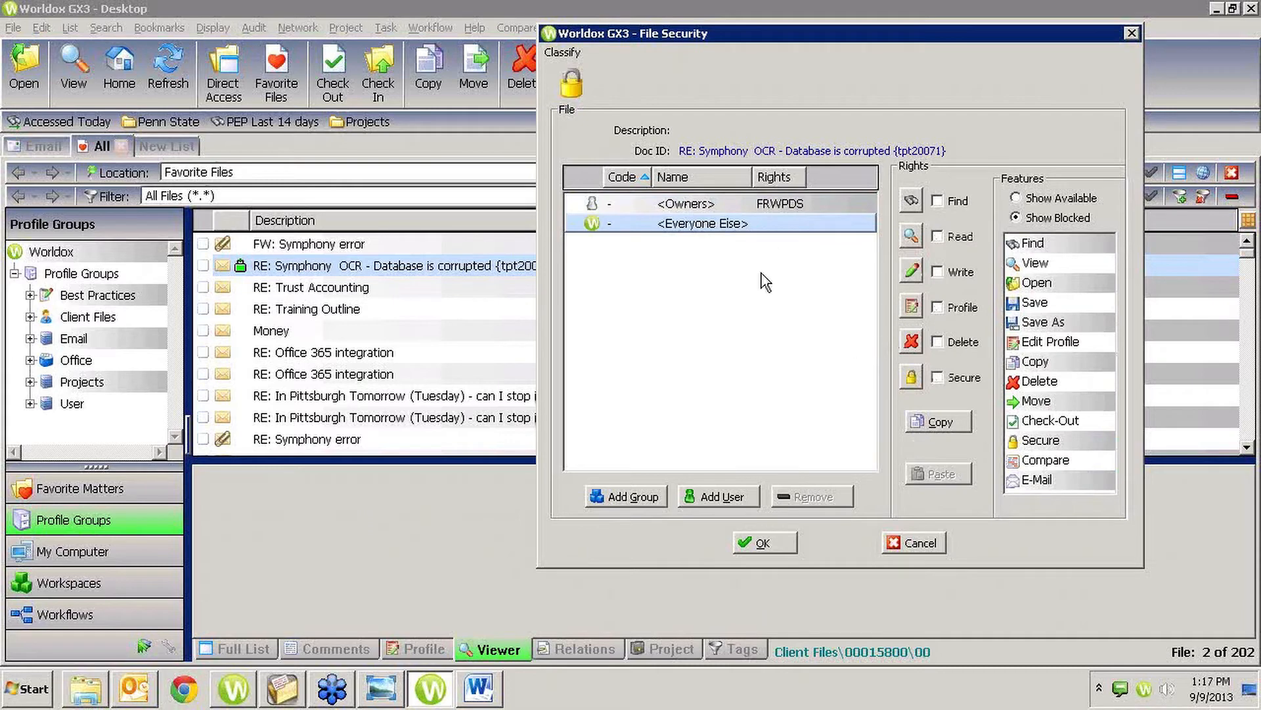
click(721, 224)
Step: Check the groups available to add to the file security, and cancel the security and profile edits
click(648, 499)
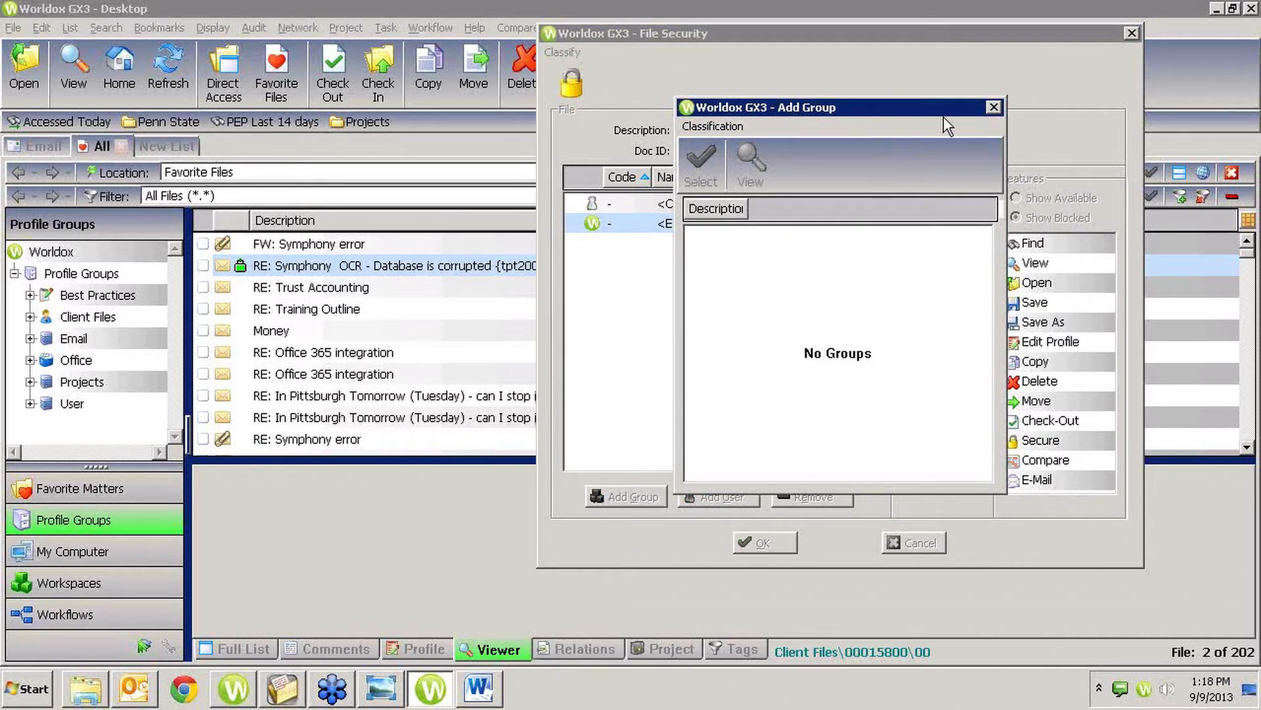
click(992, 107)
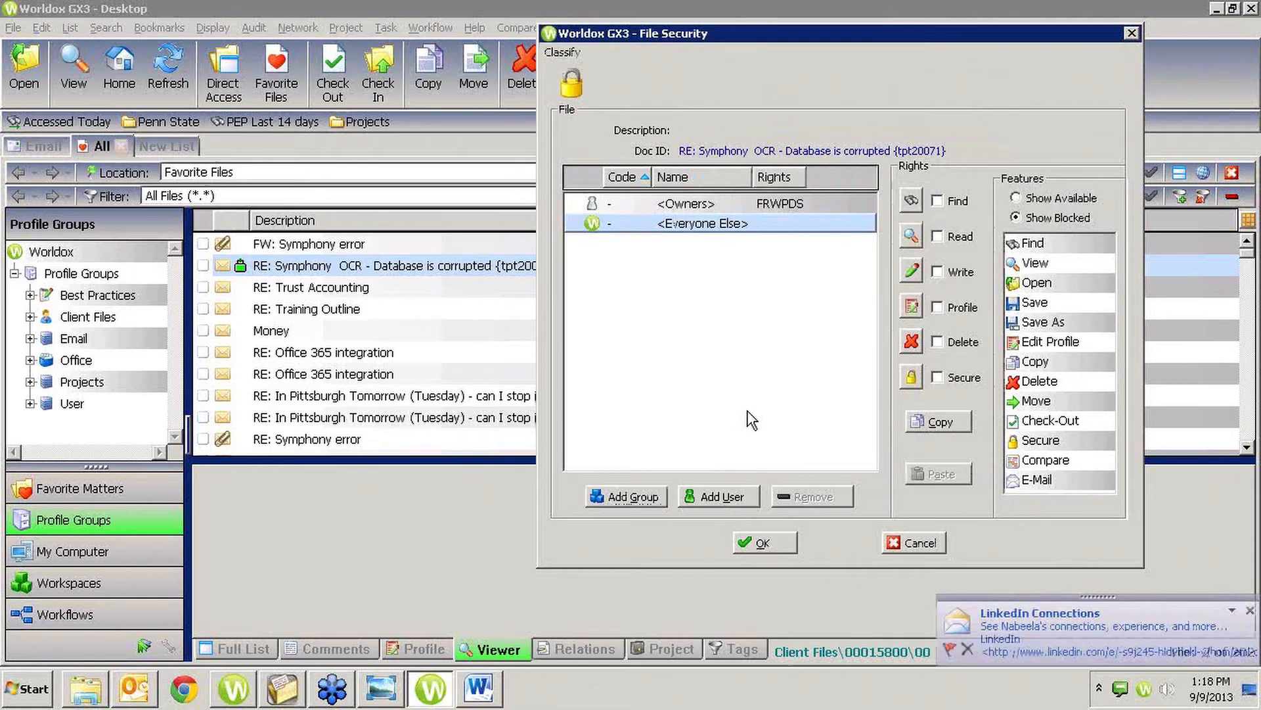
click(1130, 33)
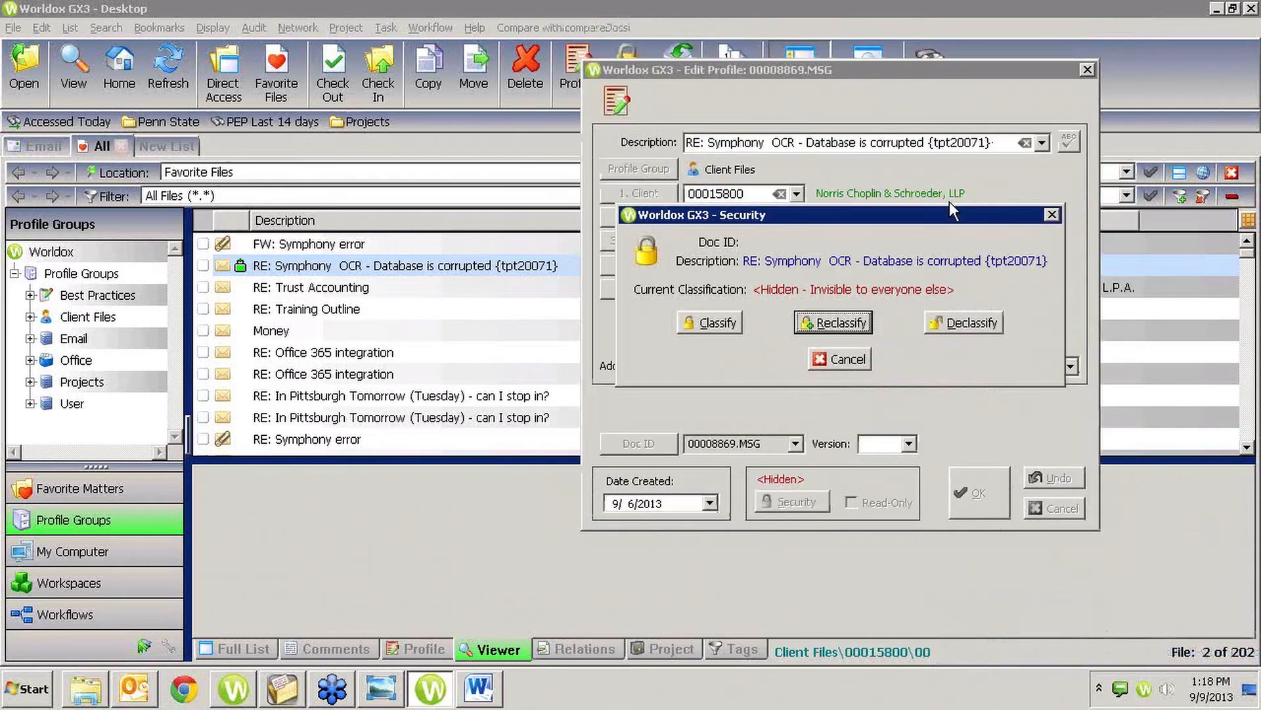
click(845, 360)
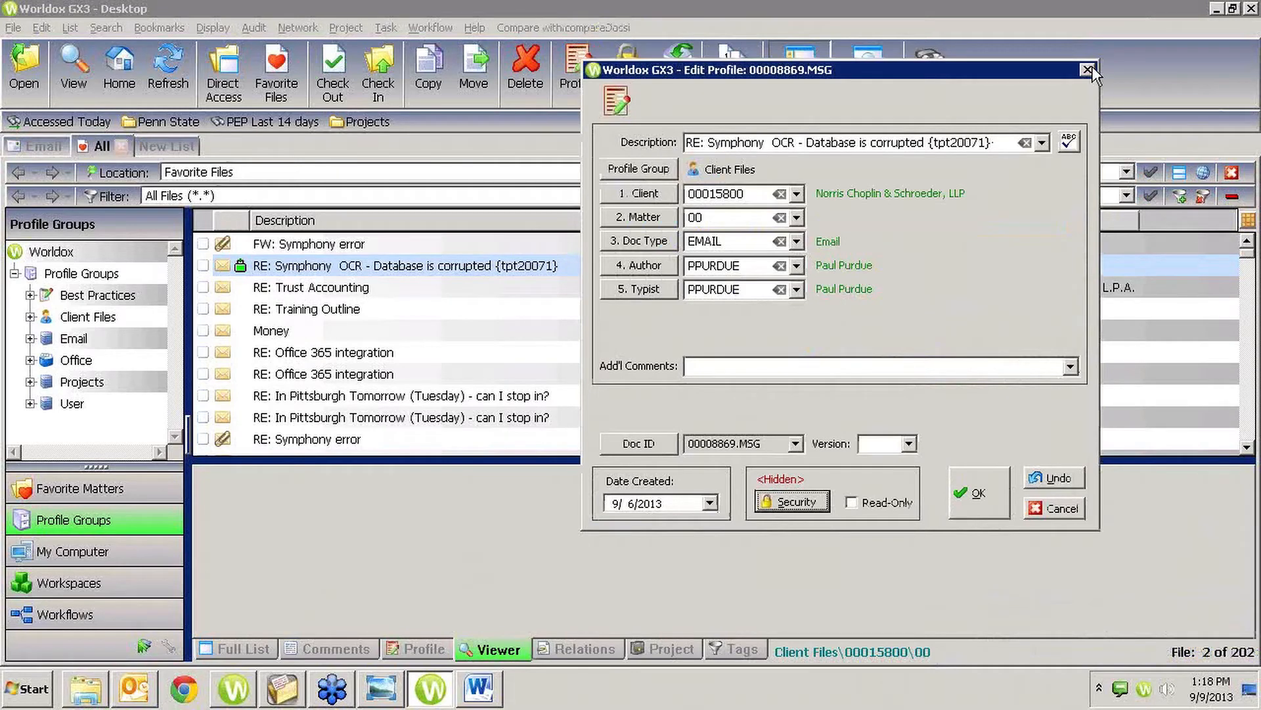
click(1055, 508)
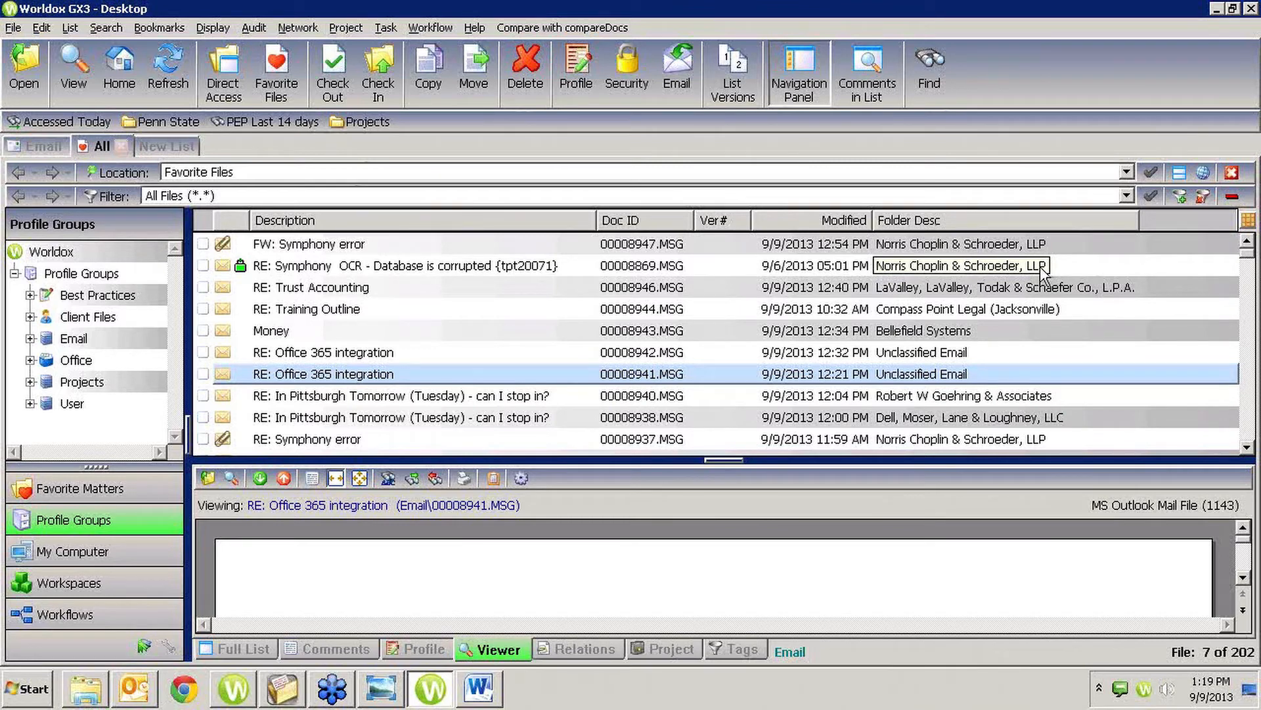
Step: List the Client Files of Purdue Law Offices, LLC, matter 00, through Direct Access, and dismiss the category filter
click(239, 51)
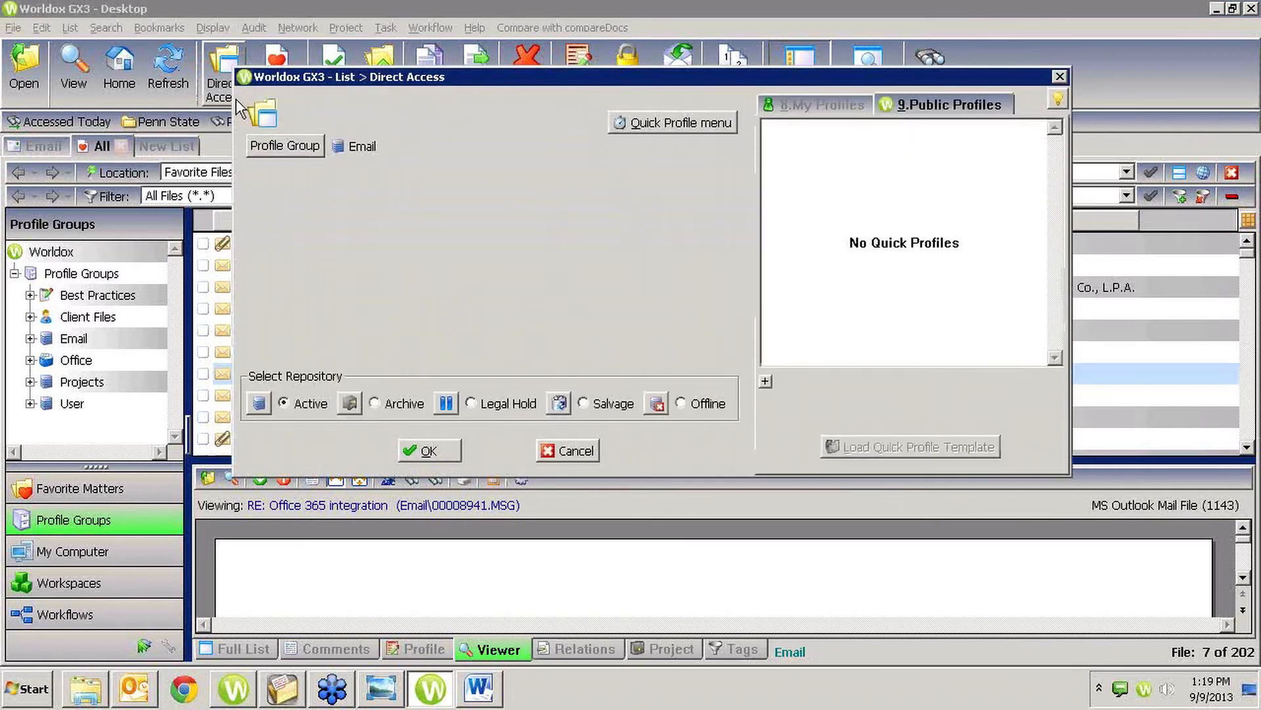
click(302, 140)
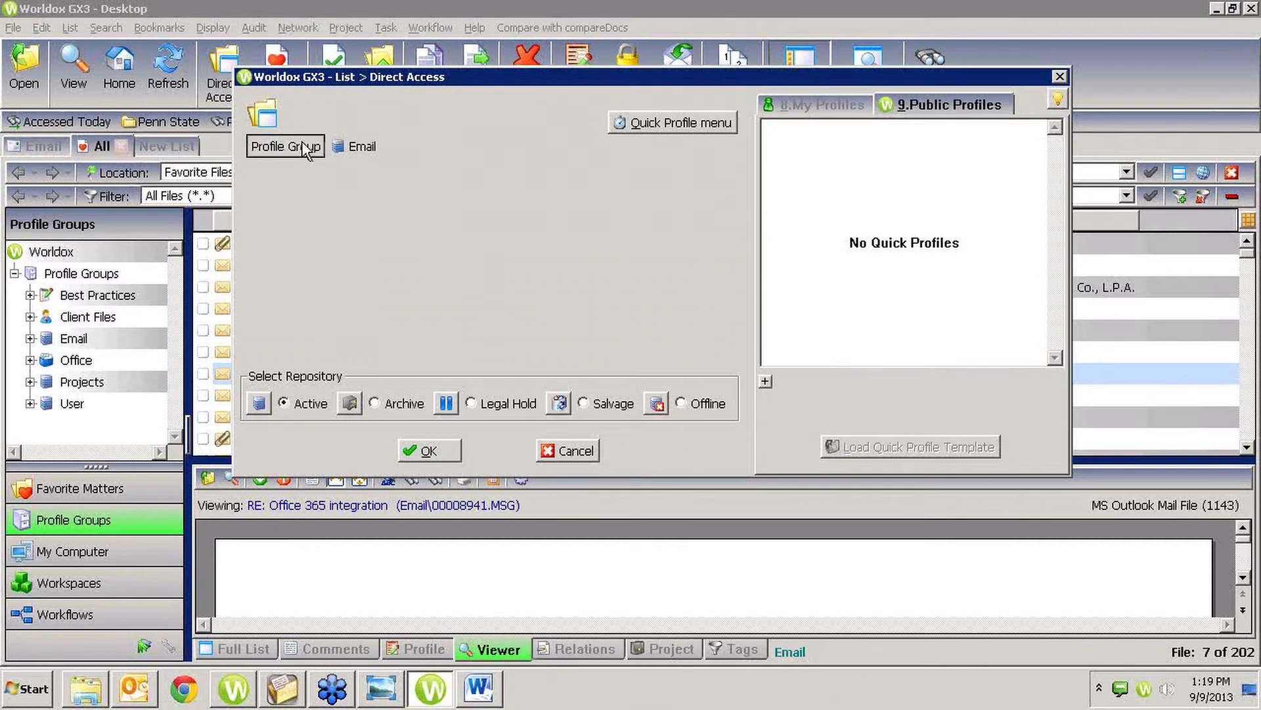
double_click(565, 250)
click(304, 172)
text(purdue)
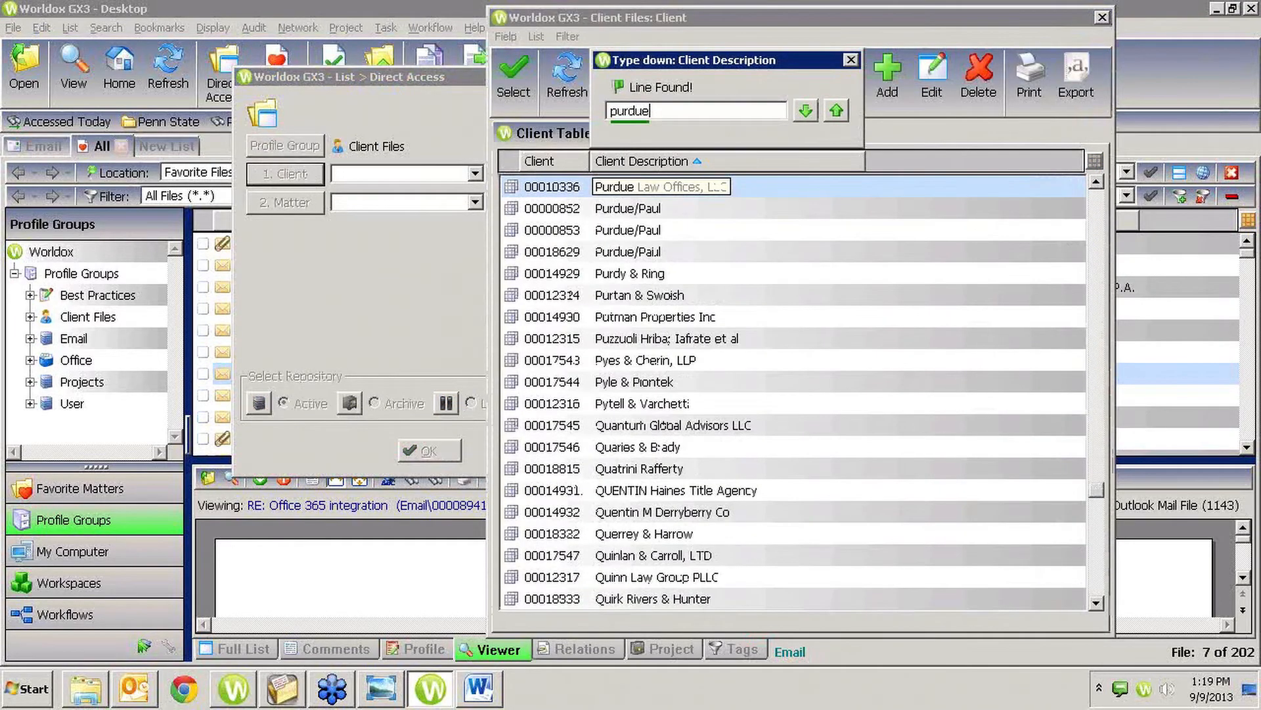
key(Return)
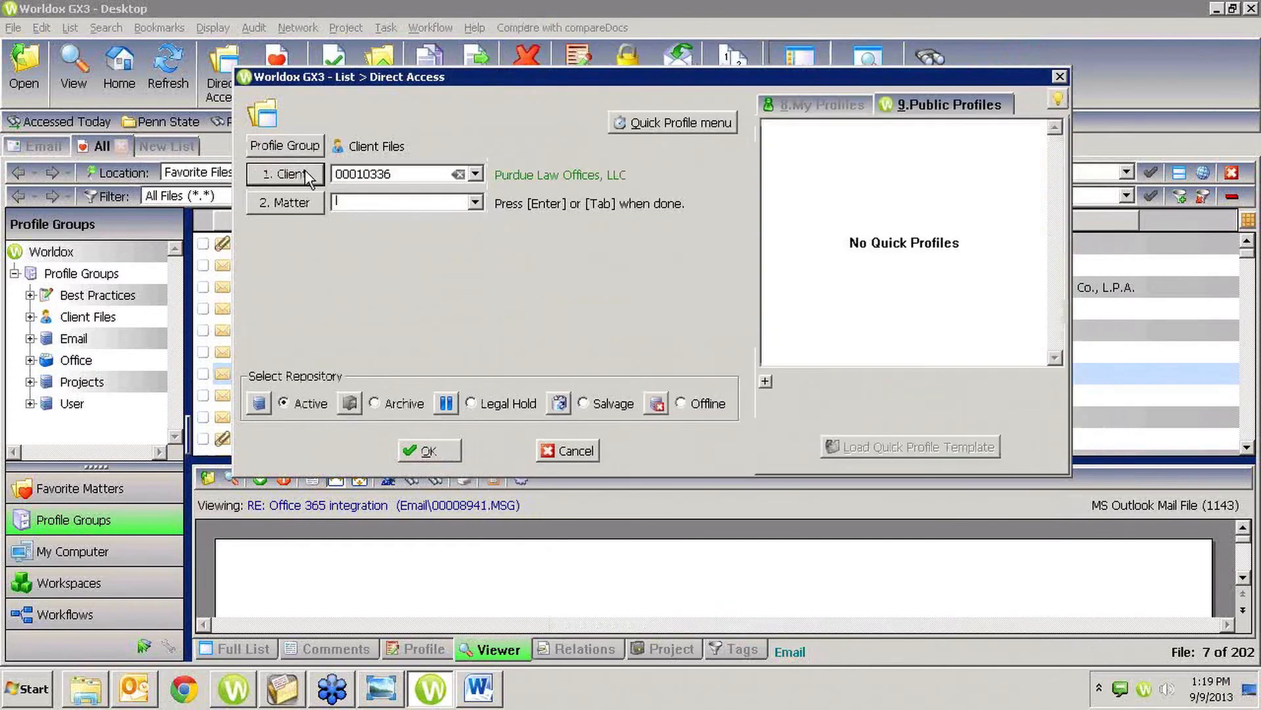
text(00)
key(Tab)
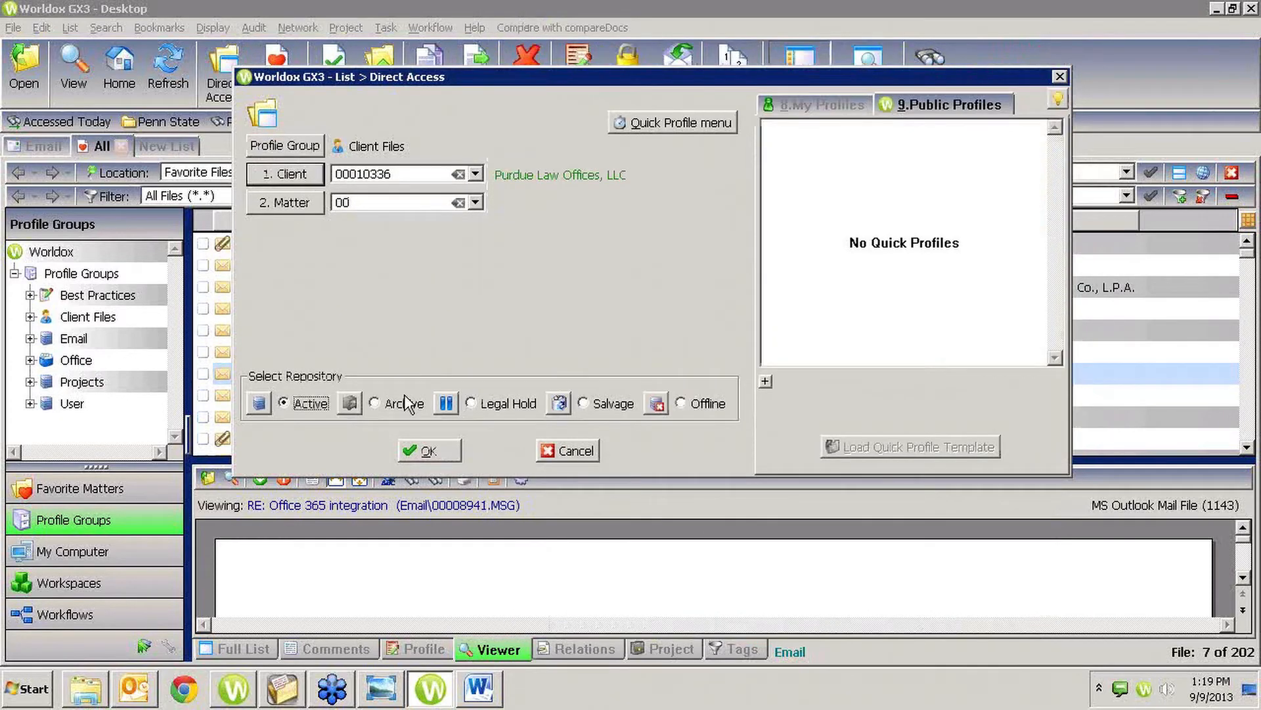
click(428, 451)
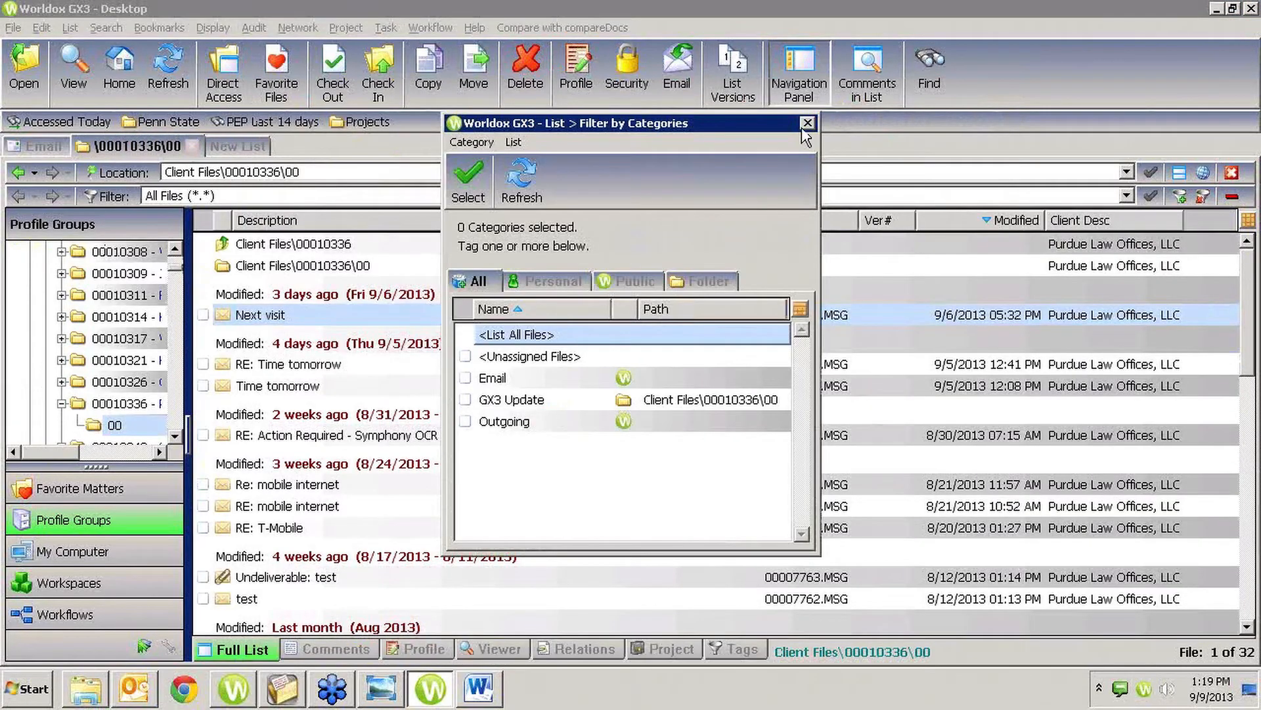
click(807, 123)
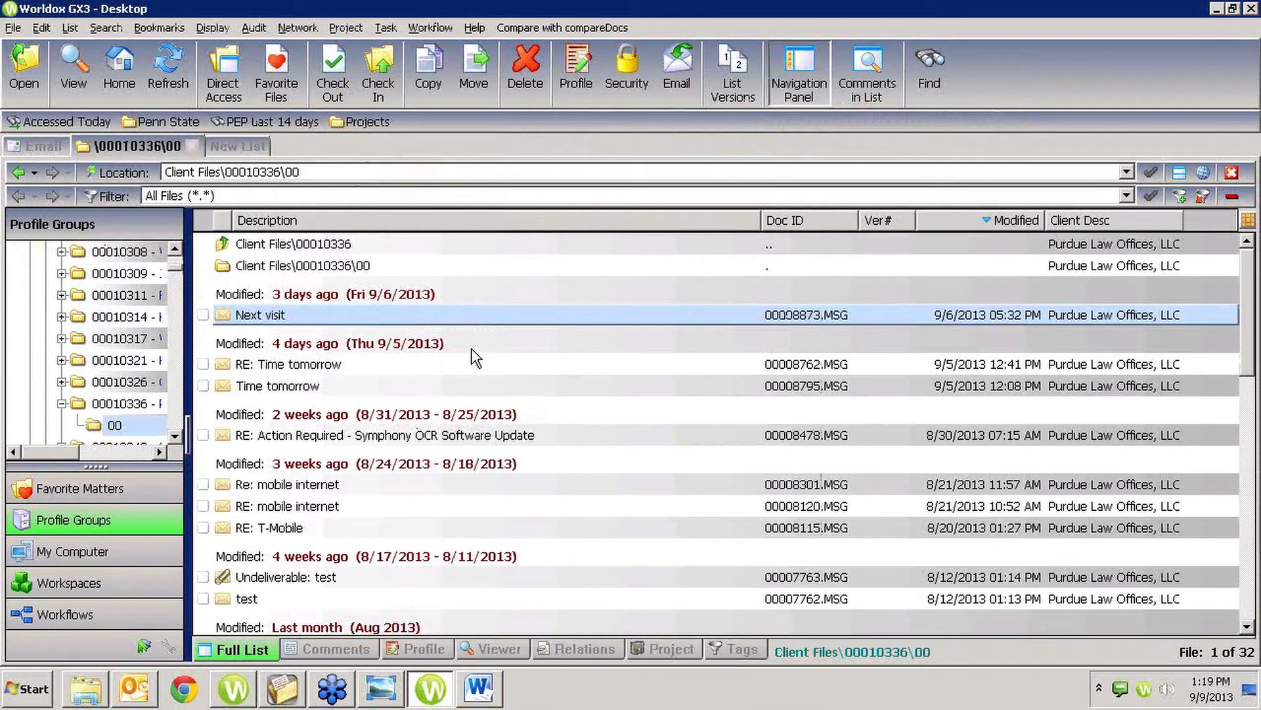
Step: Find the Client Files documents whose client is Purdue Law Offices, LLC and whose matter is 00
click(927, 58)
click(513, 422)
text(purdue)
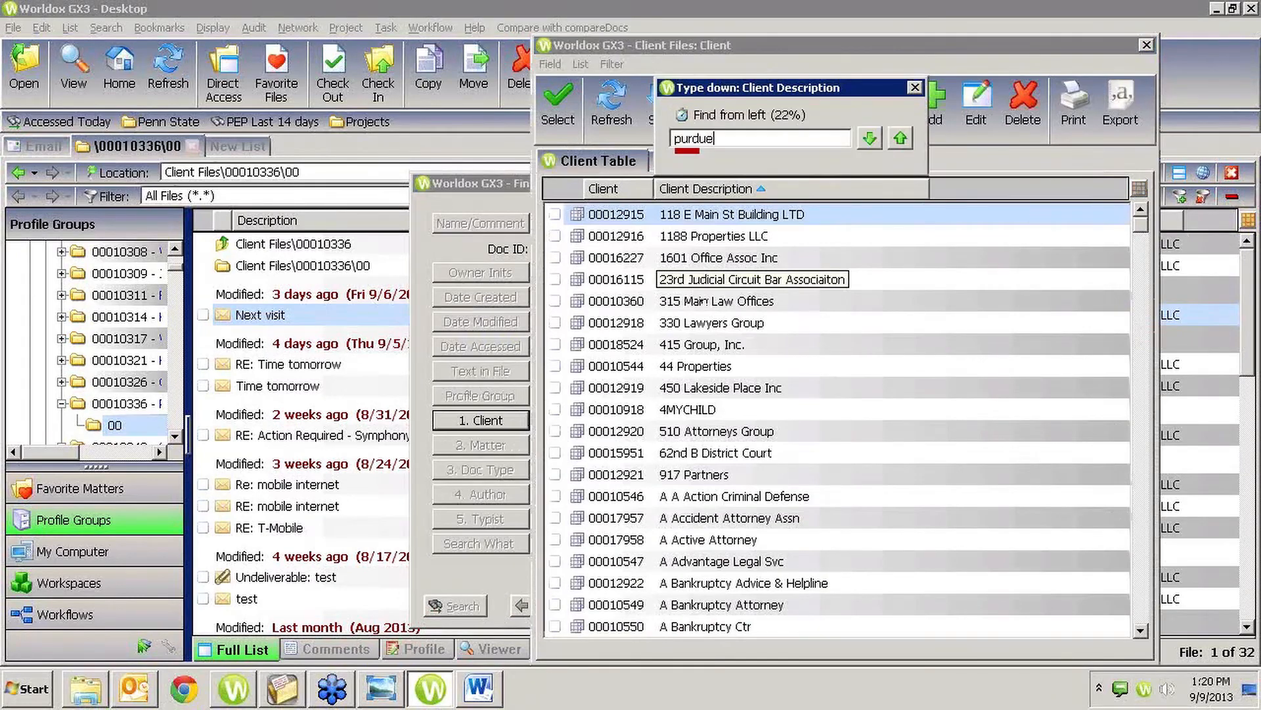
key(Return)
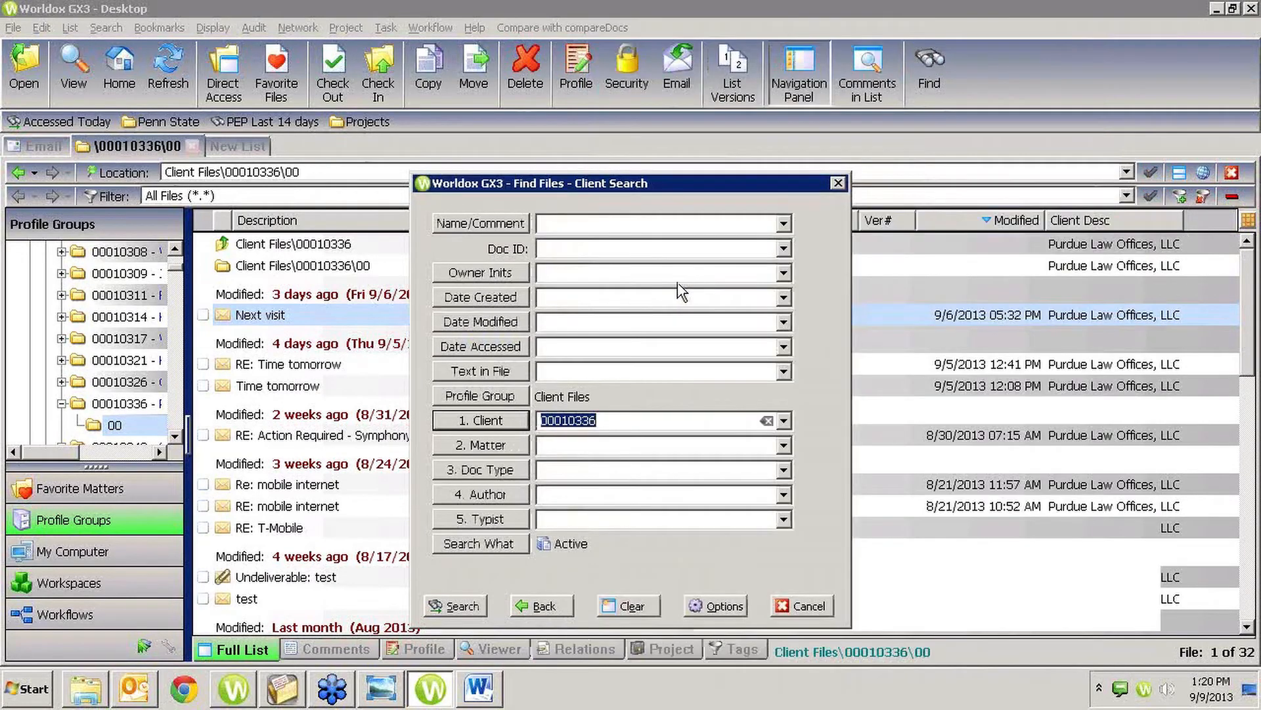
click(494, 445)
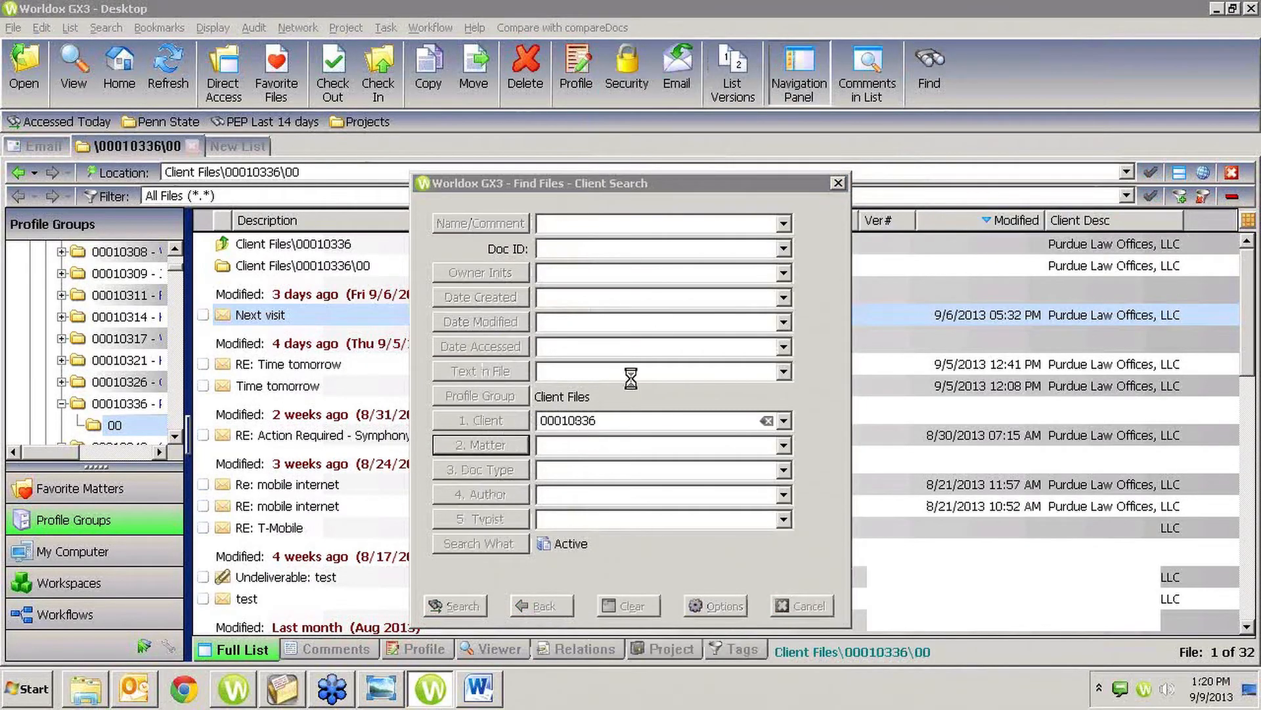
double_click(661, 260)
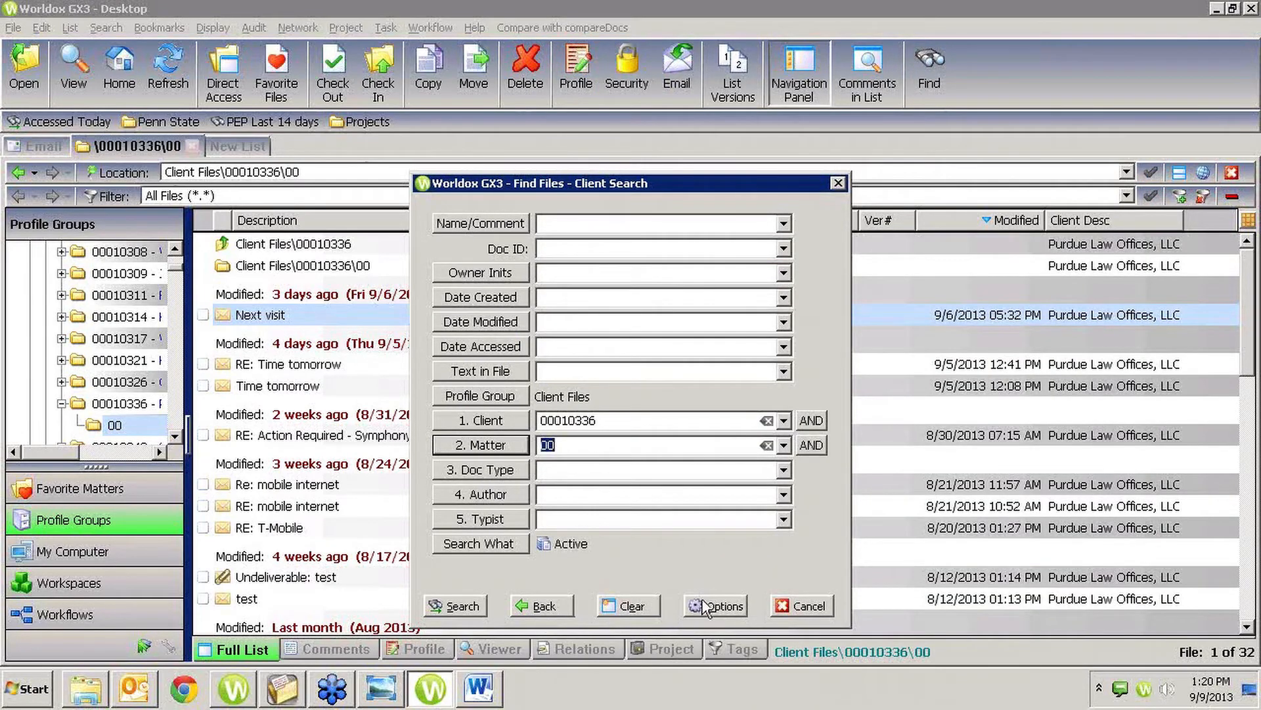
click(465, 609)
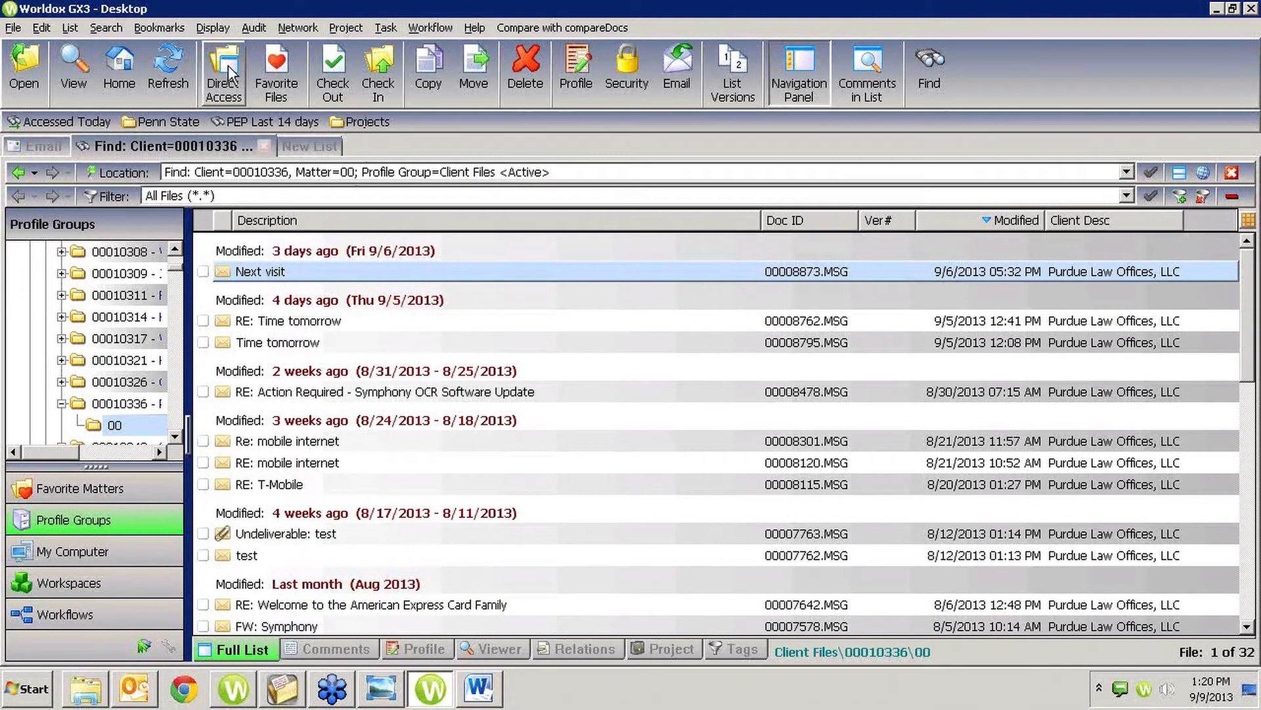
Step: Modify the last active search by clearing the matter, and run it for the client alone
click(940, 74)
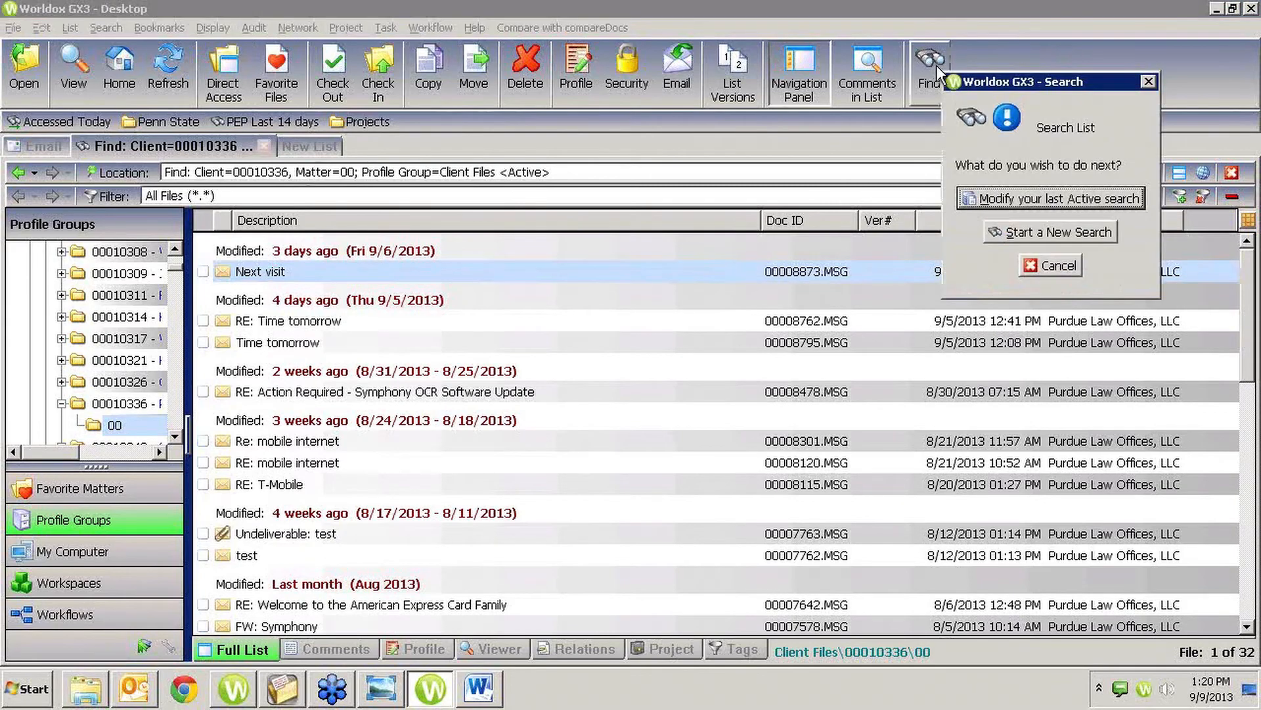
click(996, 199)
drag(578, 453, 451, 425)
key(BackSpace)
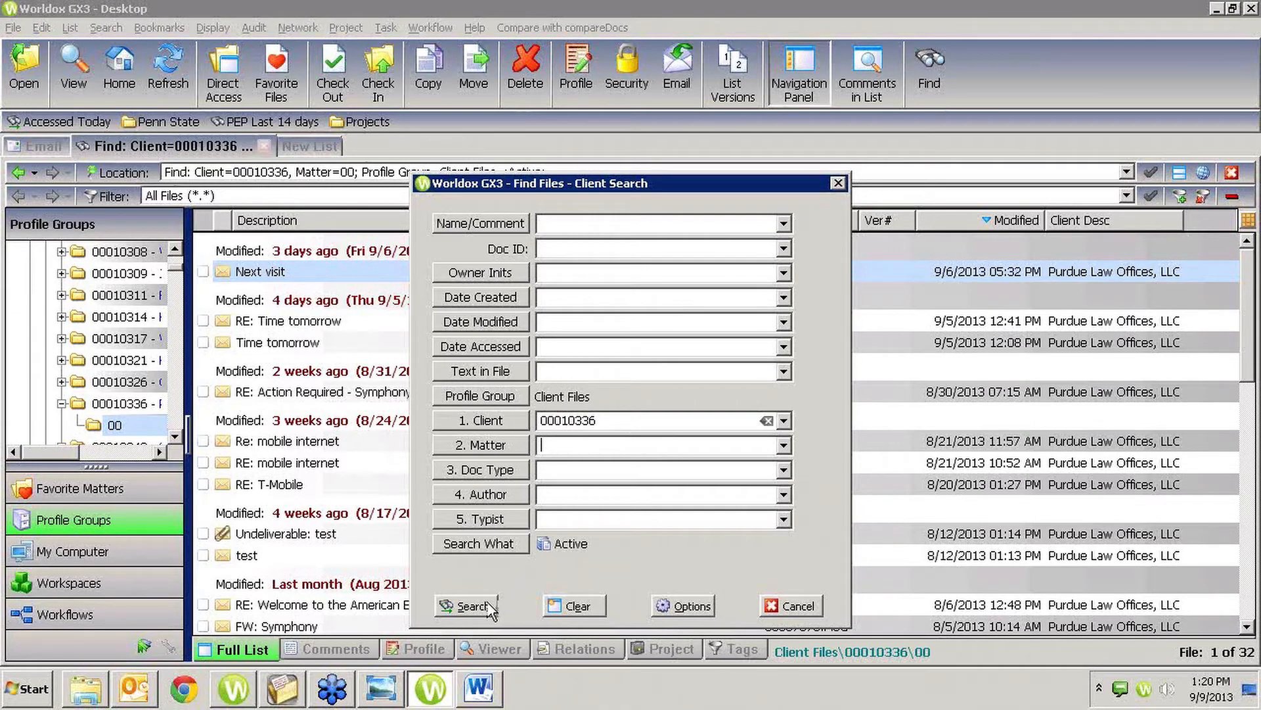
click(468, 611)
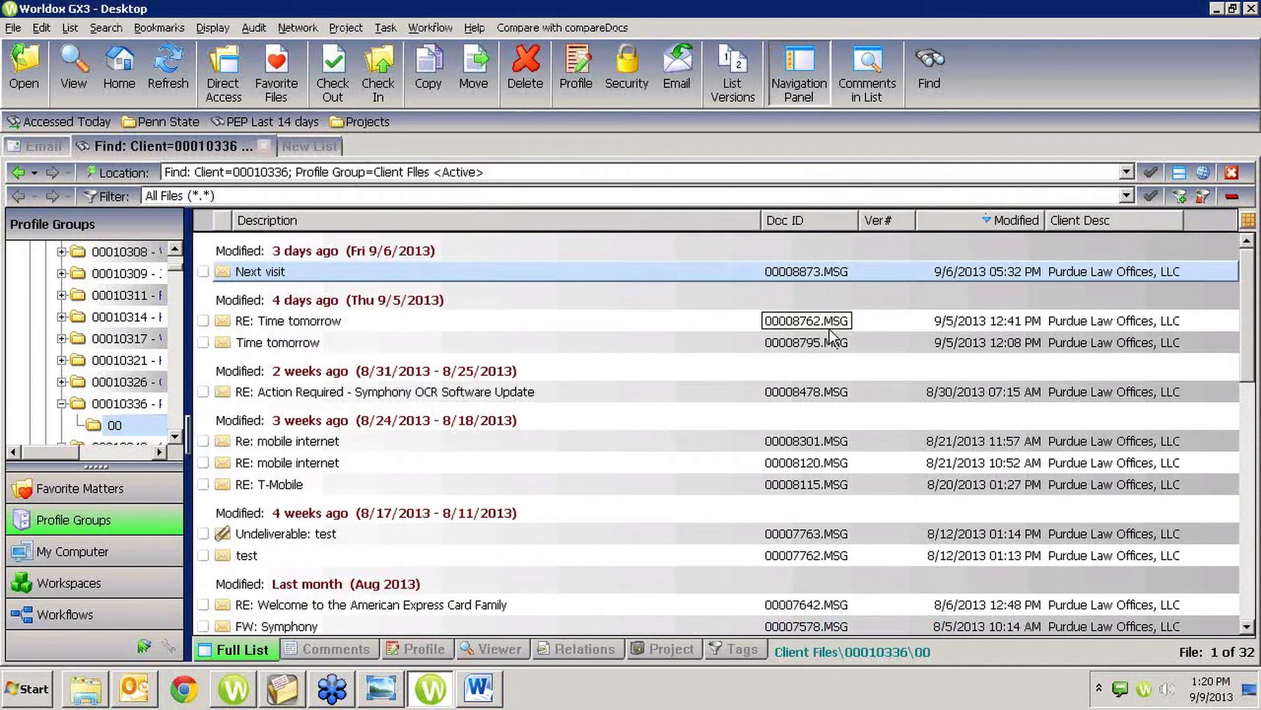
Step: Modify the last active search by adding "purdue" as the text in file, and run it
click(939, 63)
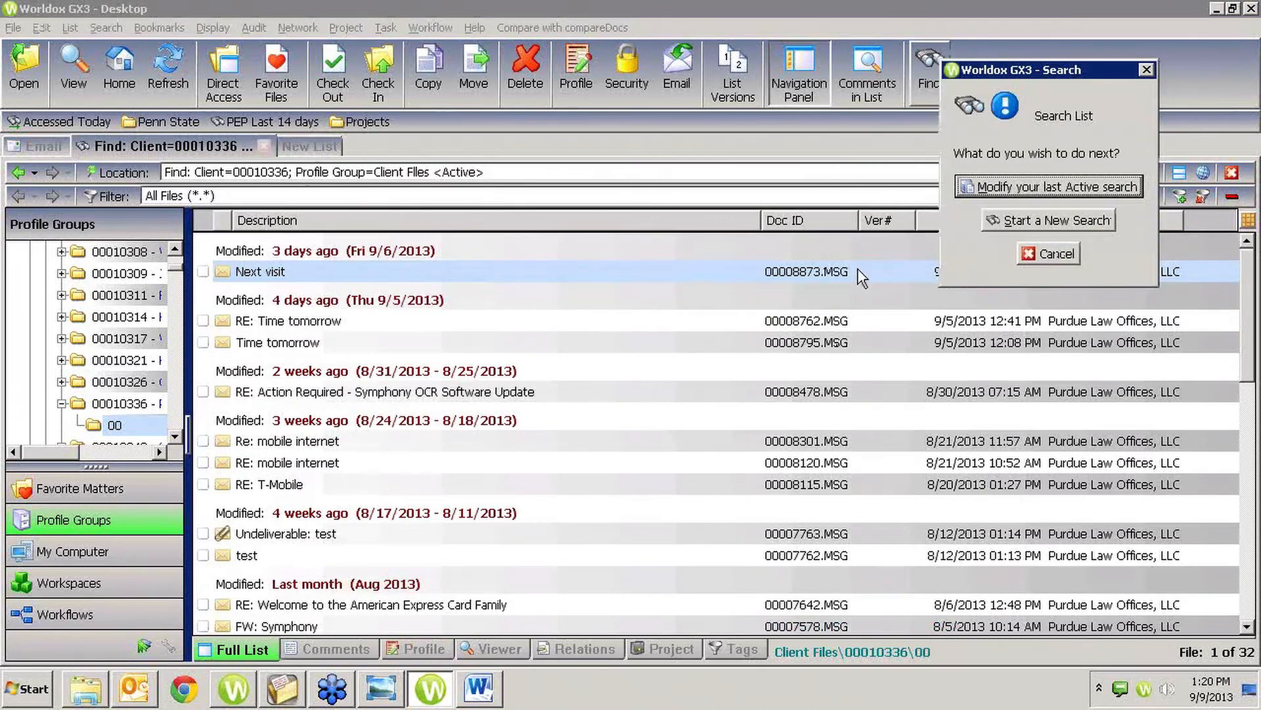
click(1049, 186)
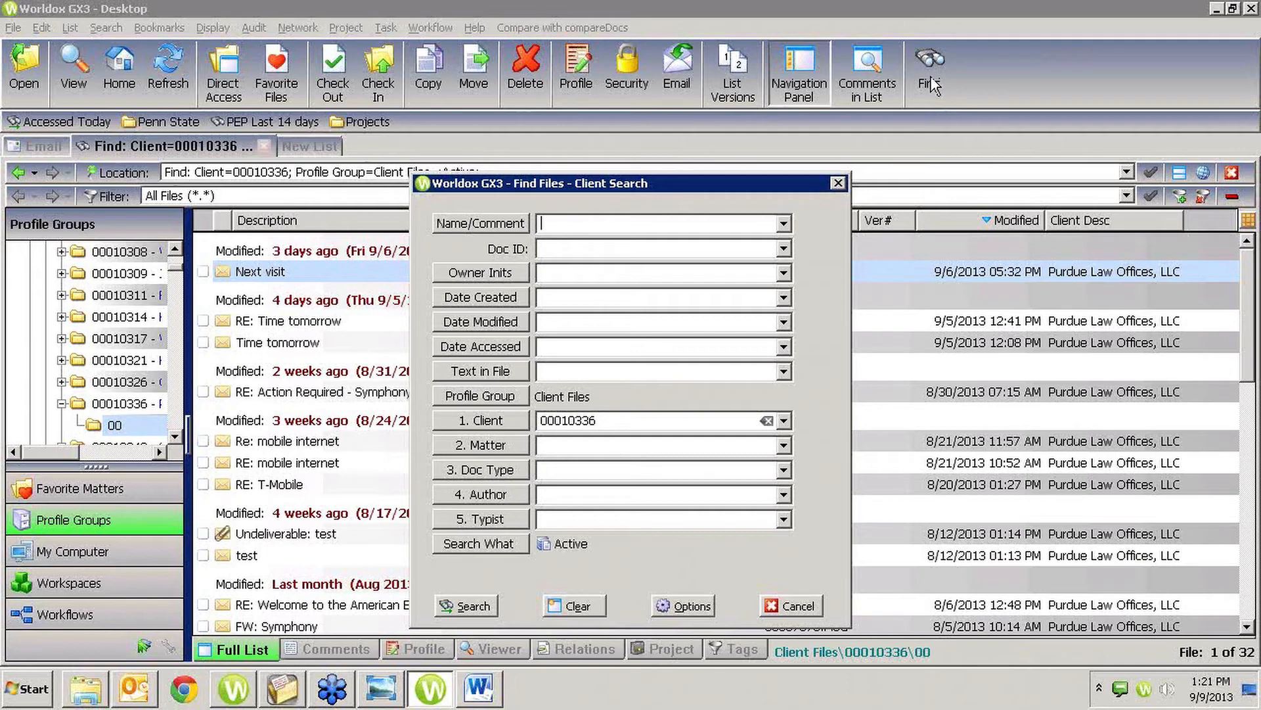
drag(683, 178, 684, 145)
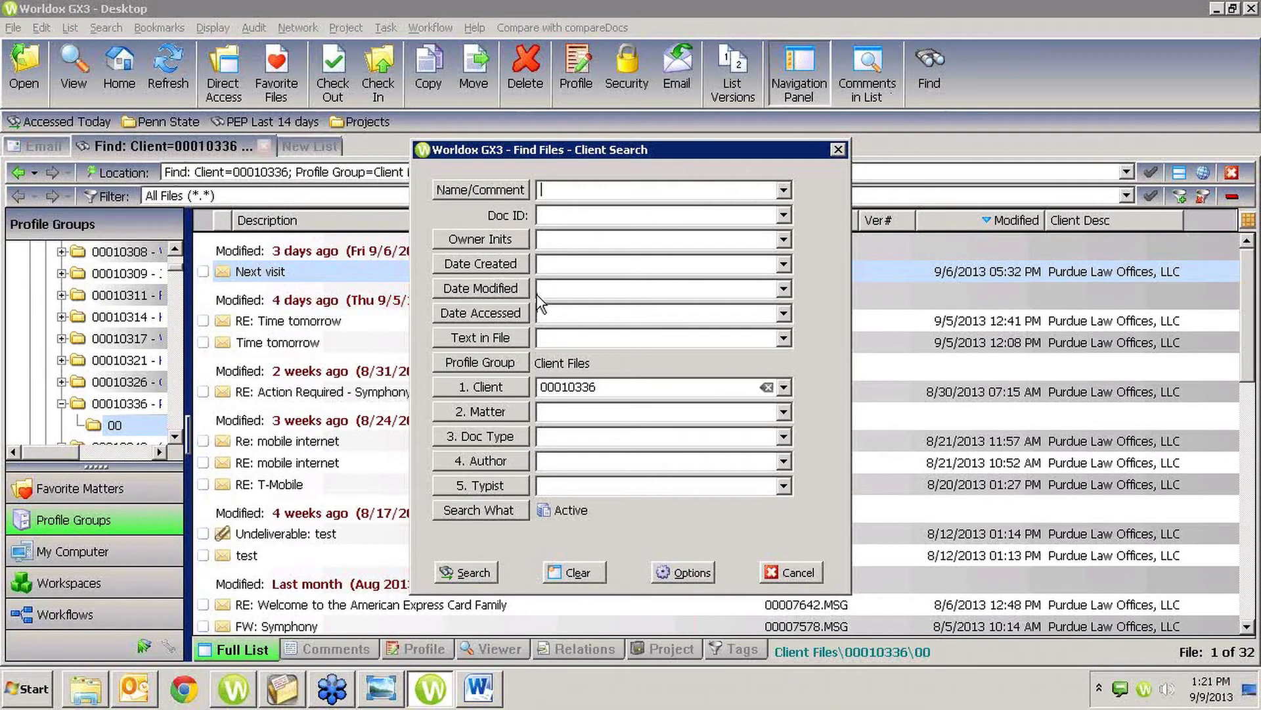
click(549, 336)
text(pur)
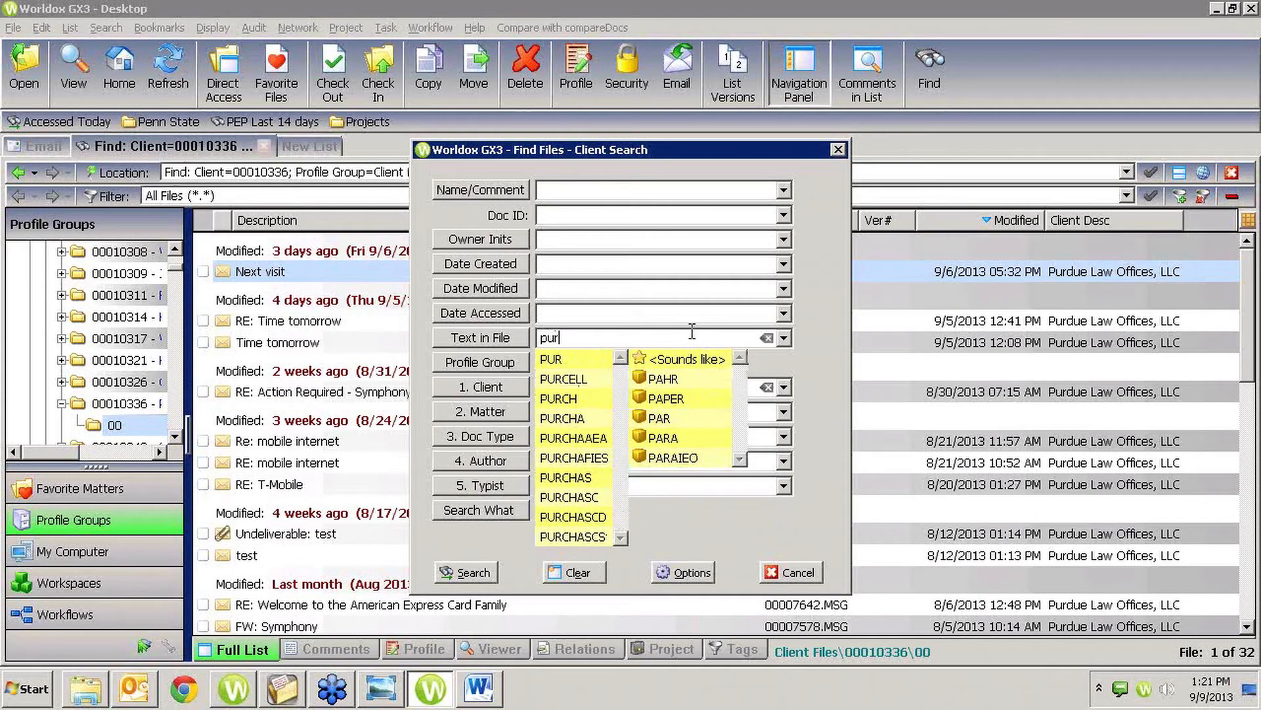
text(due)
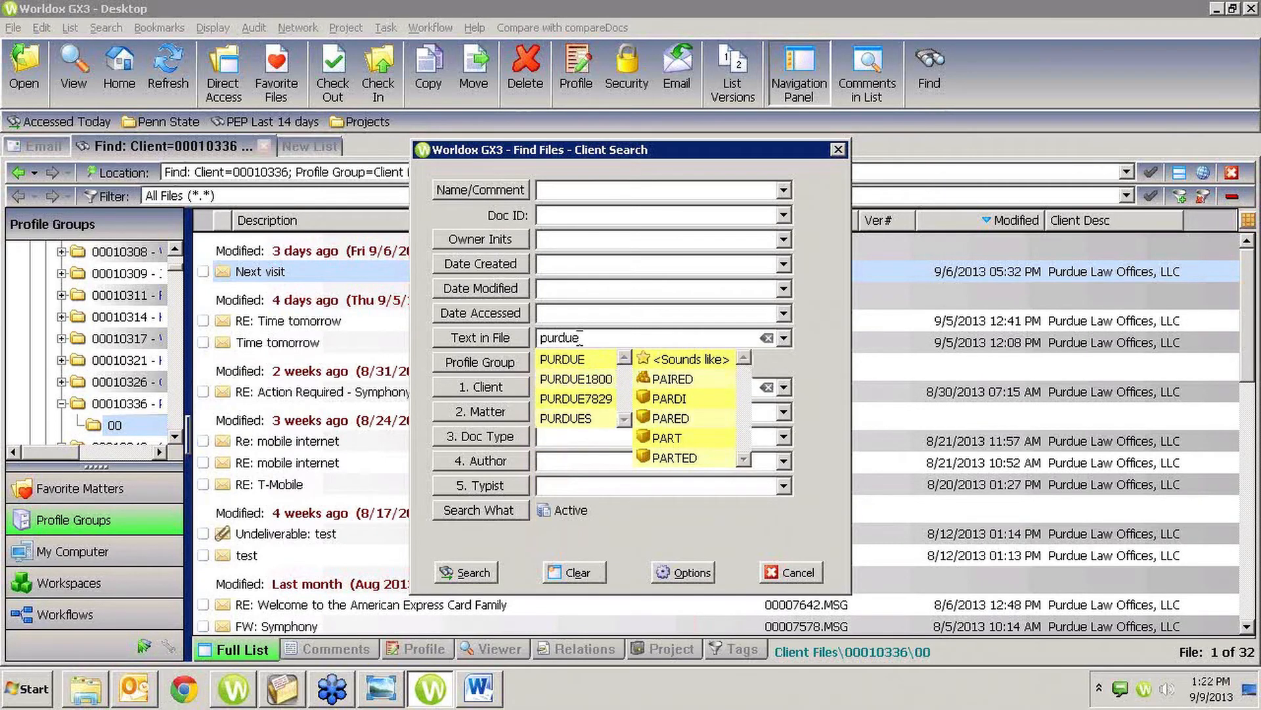
key(Return)
key(Return)
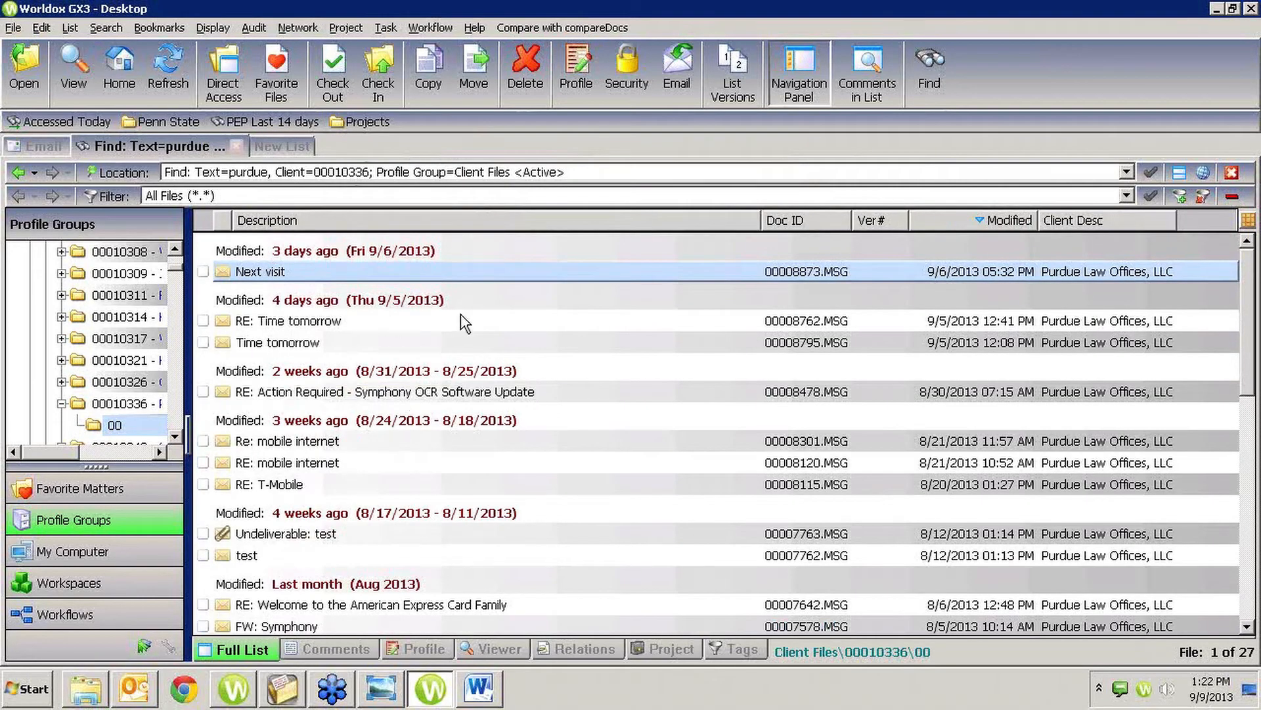
Step: Reopen the last active search, view the word suggestions for its text in file, and cancel the search form
click(920, 87)
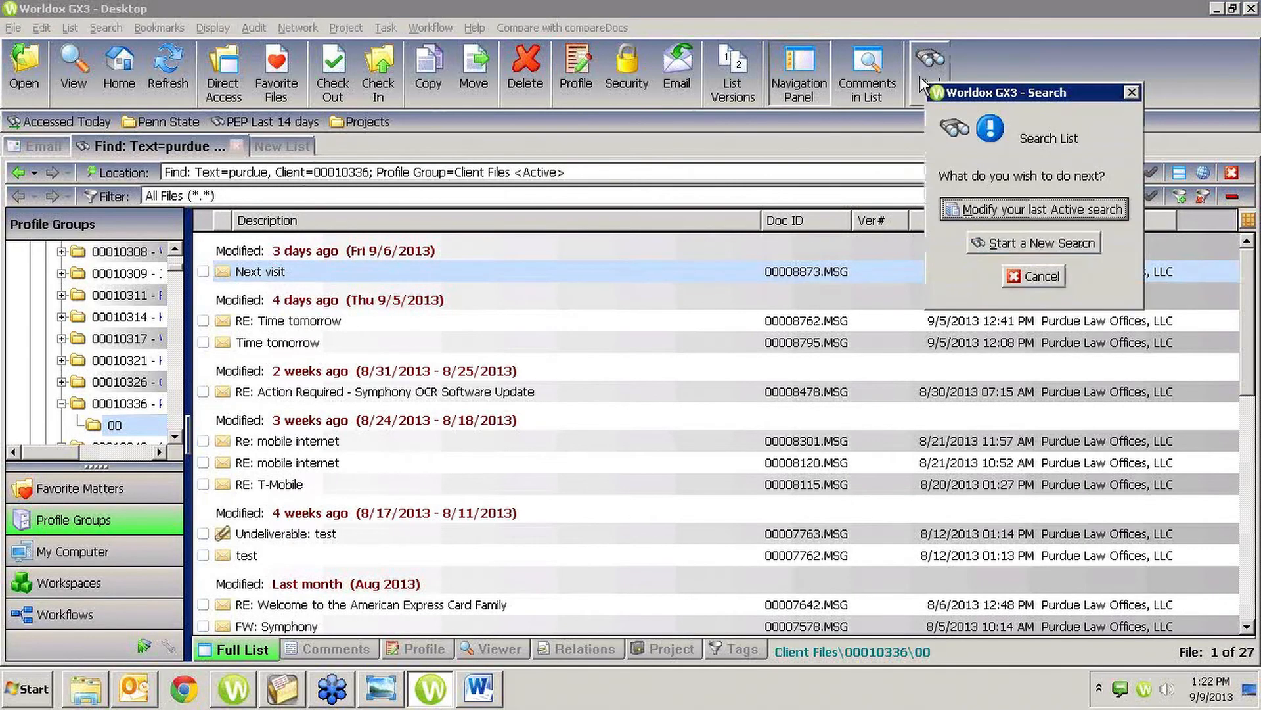
click(952, 210)
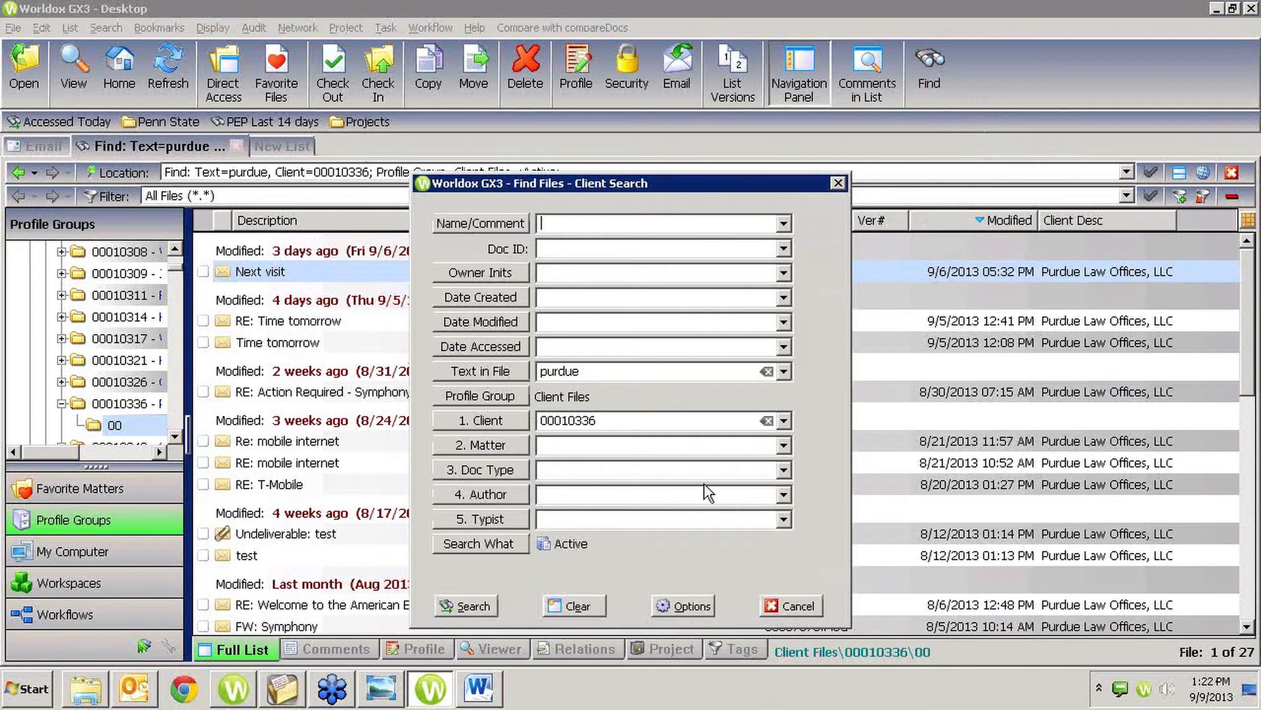
click(622, 376)
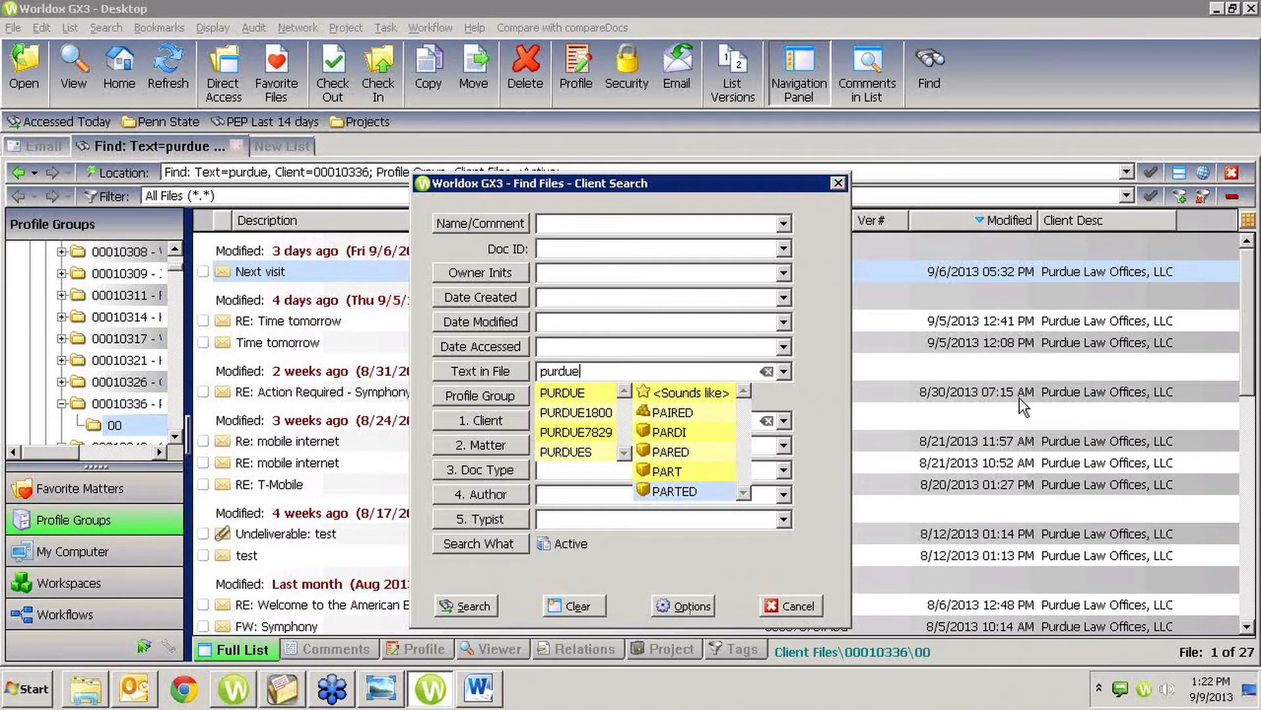
click(774, 606)
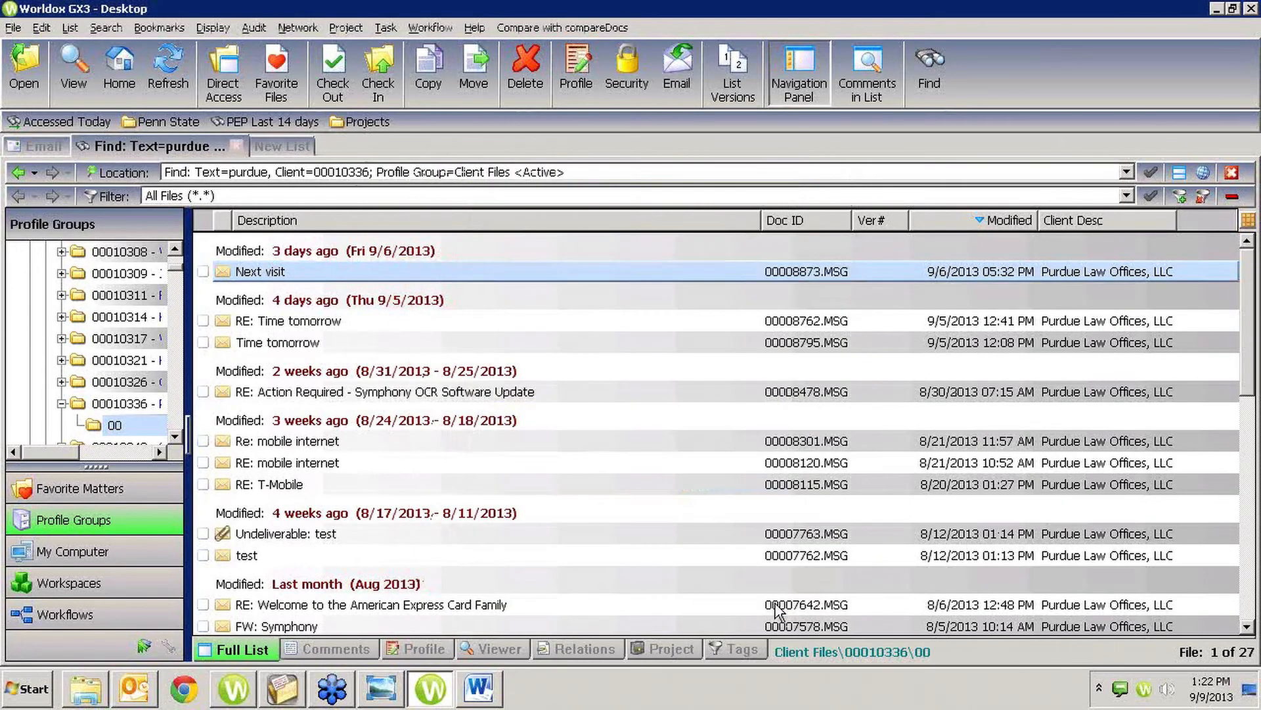
Step: Start a new search, try Current List as the search scope, and cancel both the scope choice and the search
click(933, 55)
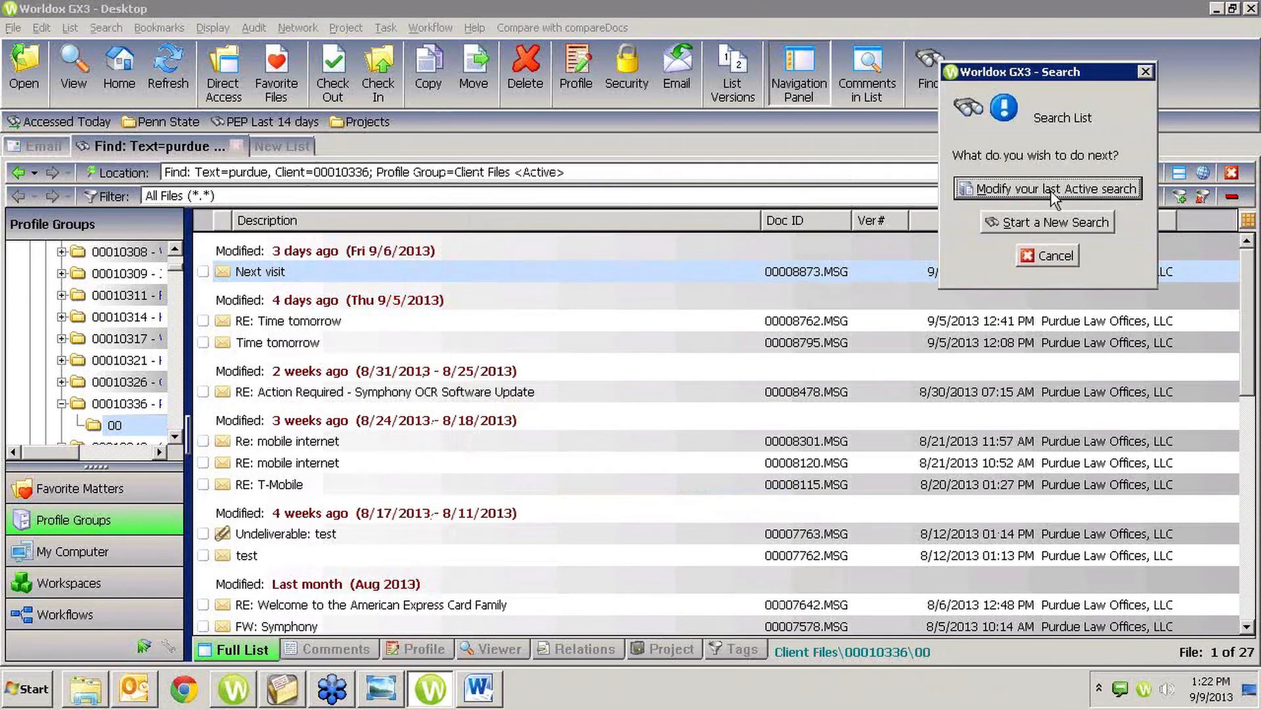
click(1092, 222)
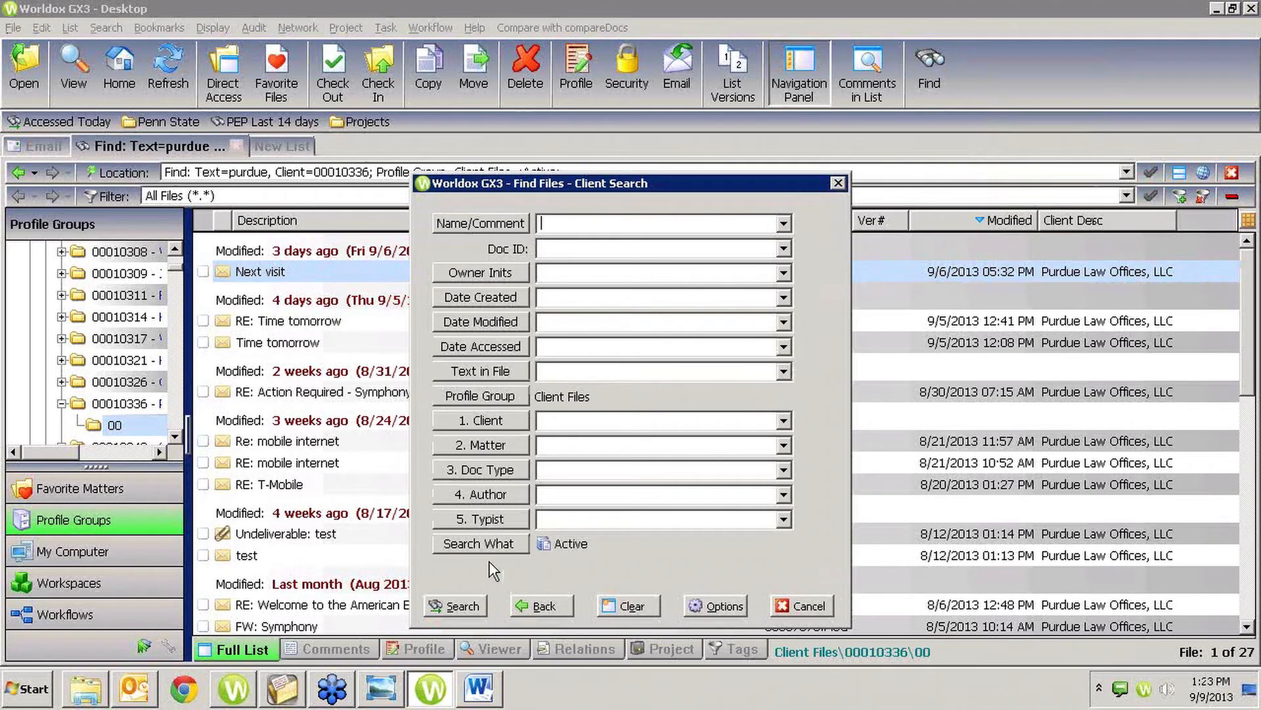
click(480, 543)
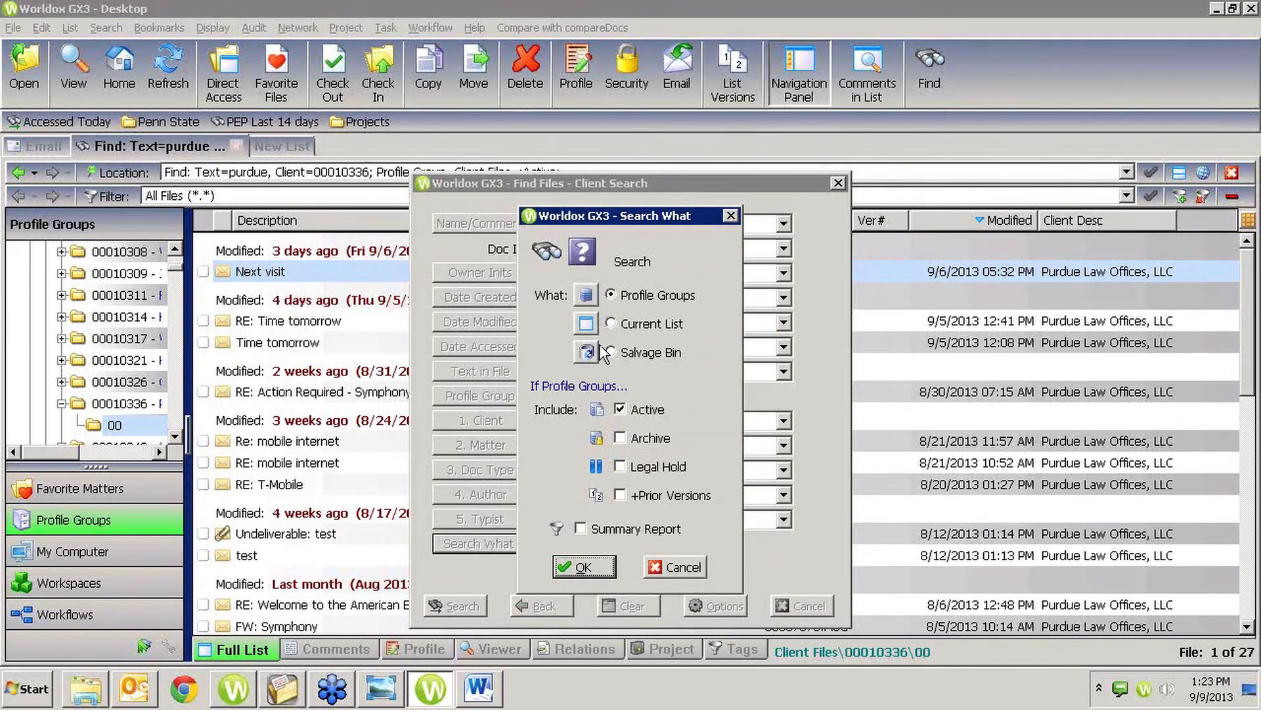
click(611, 324)
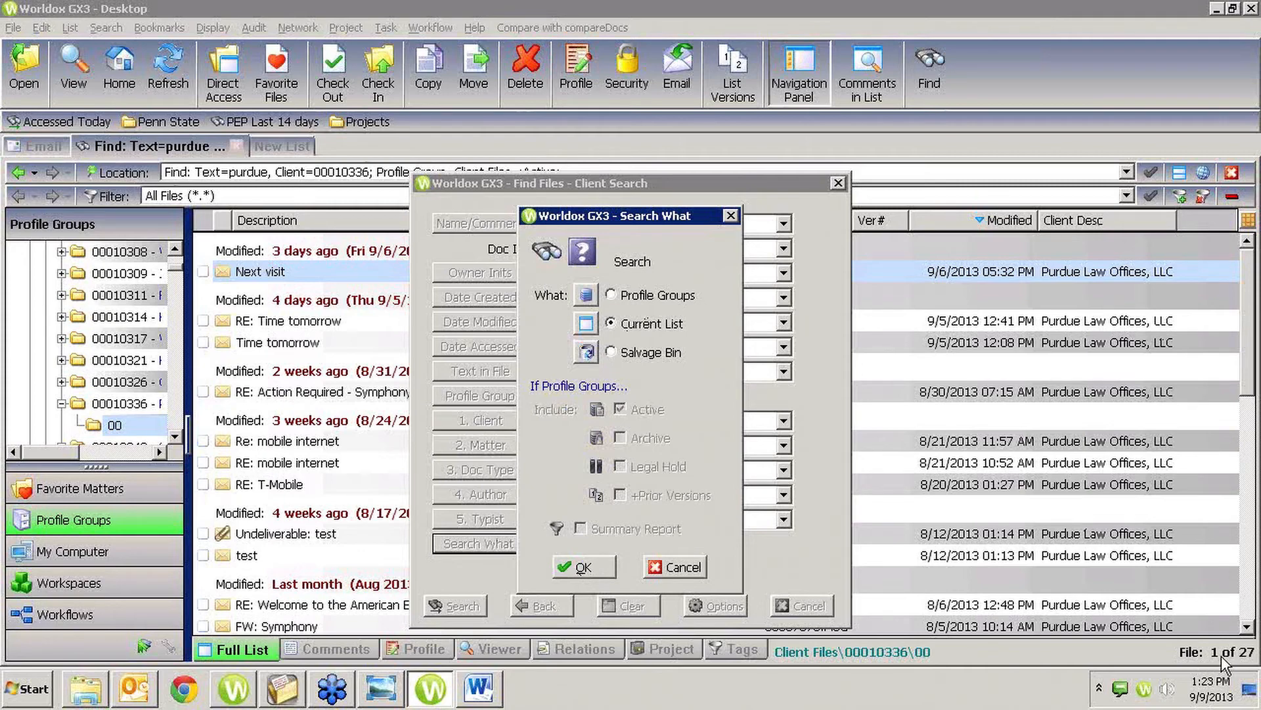
click(691, 574)
click(804, 605)
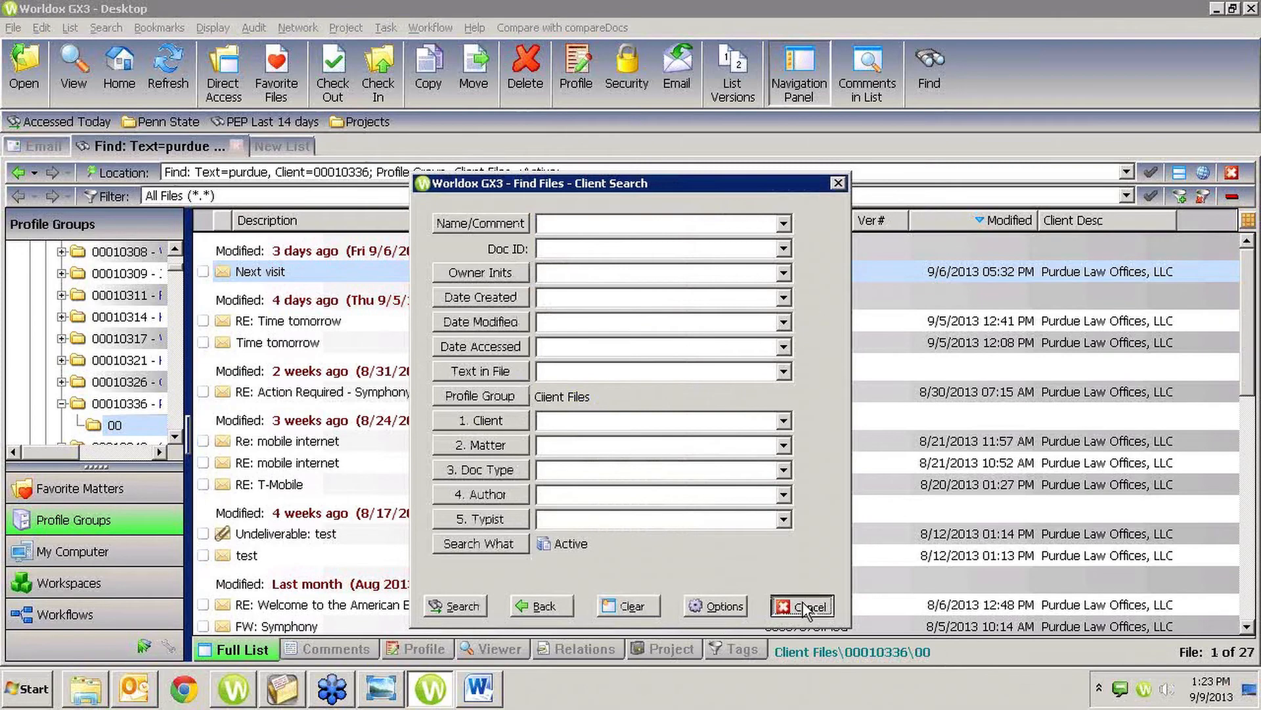
Step: Run a new Client Files search for the text "purdue", view the second results page, and combine all pages
click(927, 66)
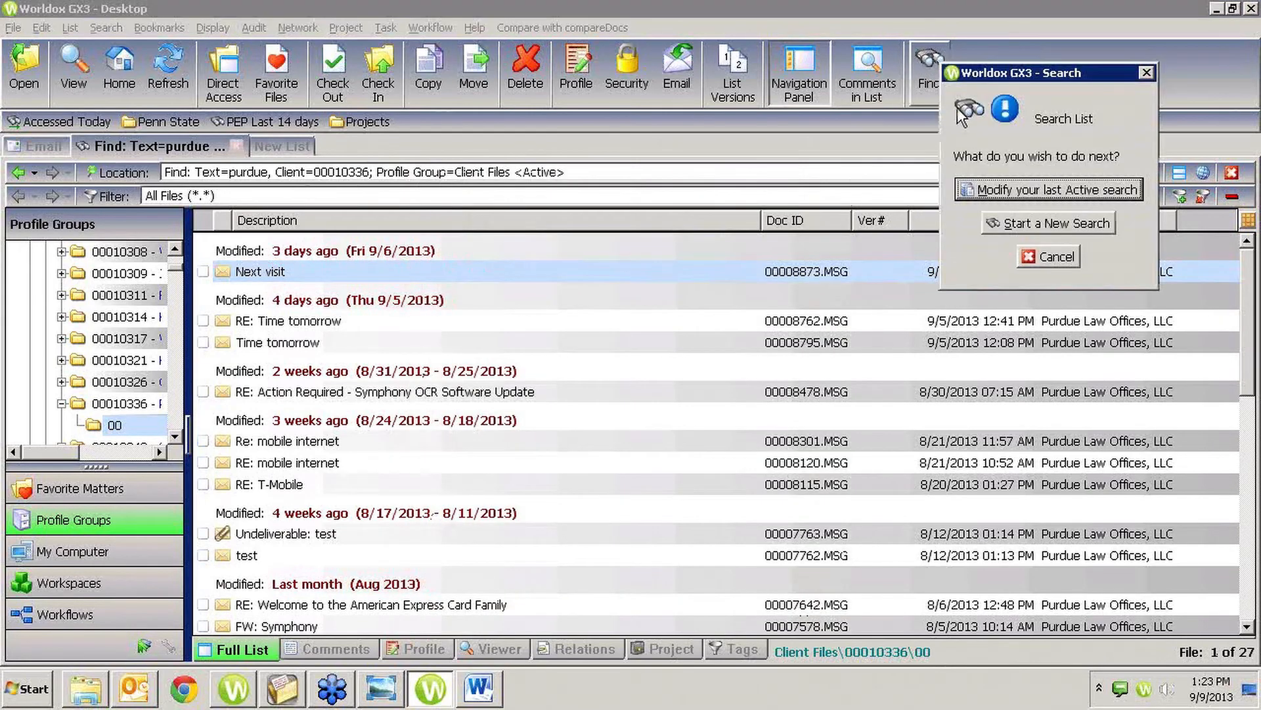
click(1006, 224)
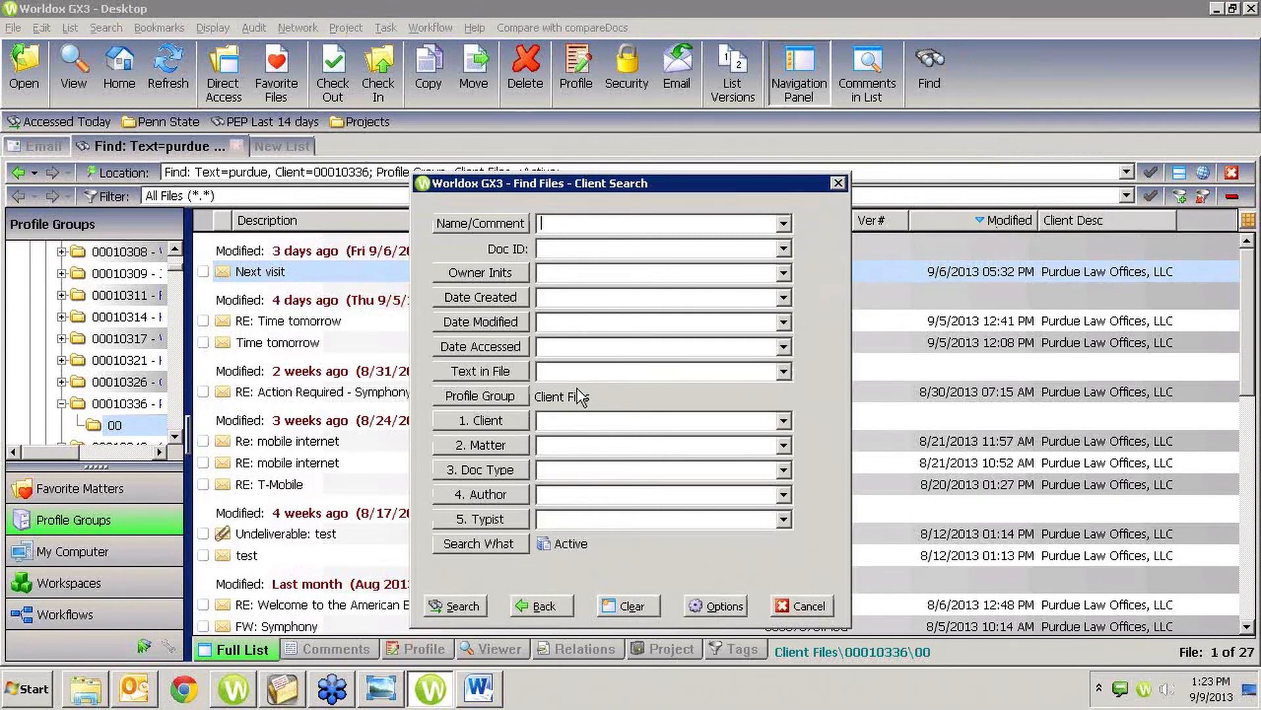
text(purdue)
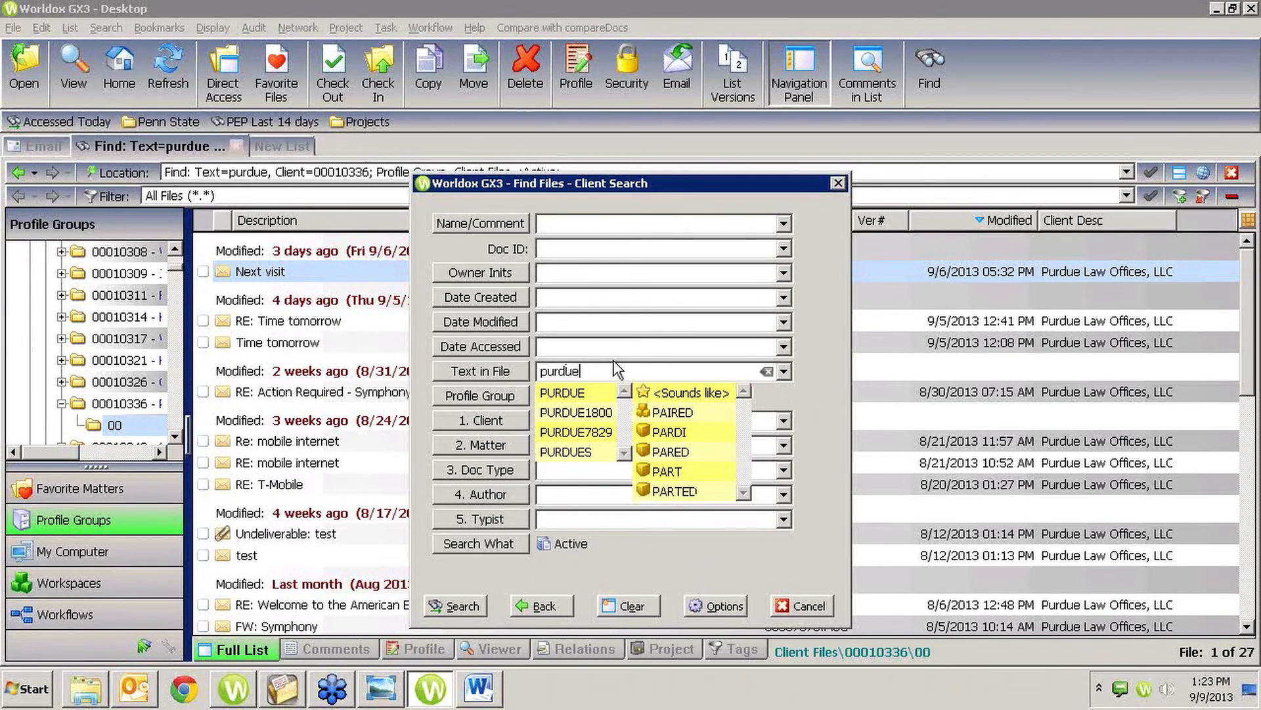
key(Return)
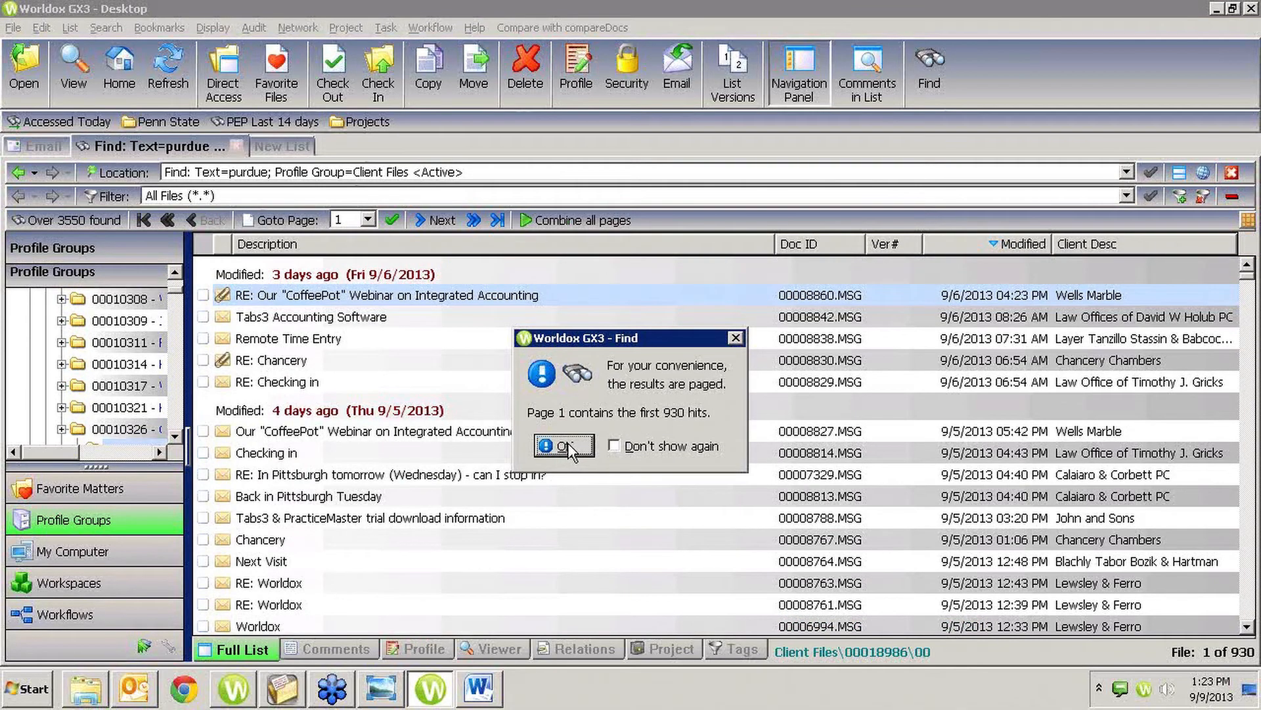
click(566, 446)
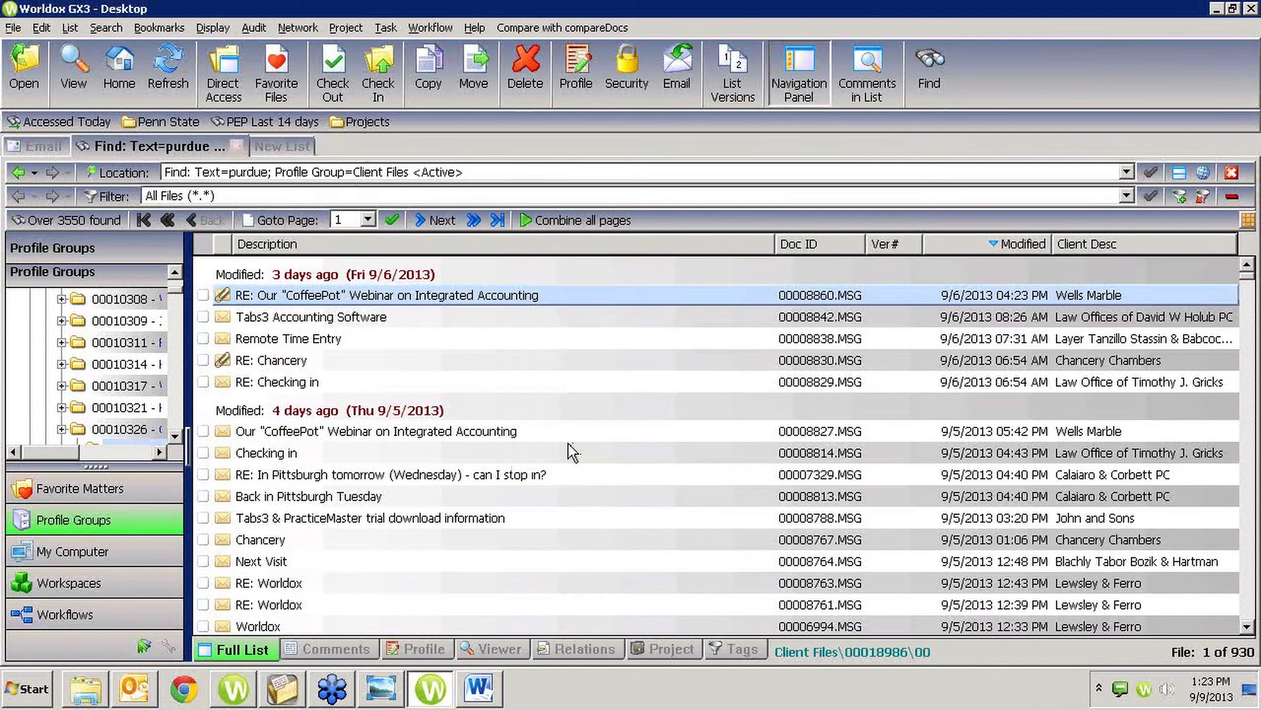
click(428, 219)
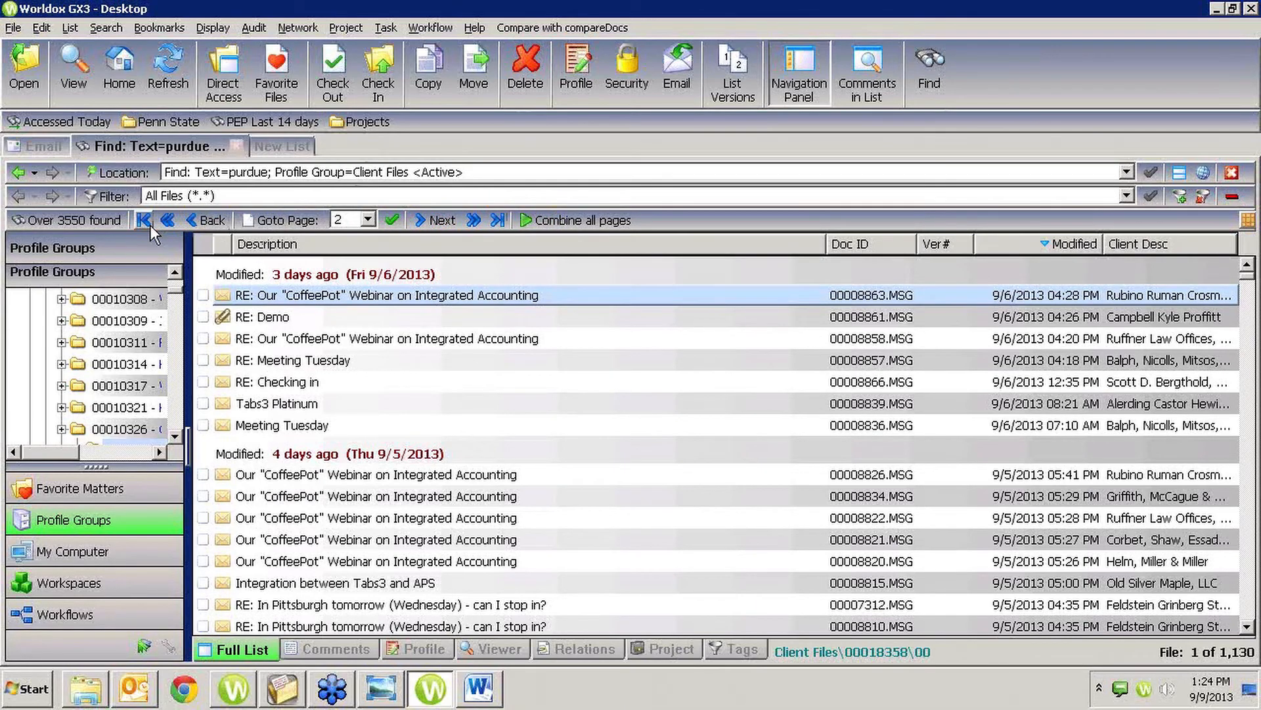
click(538, 219)
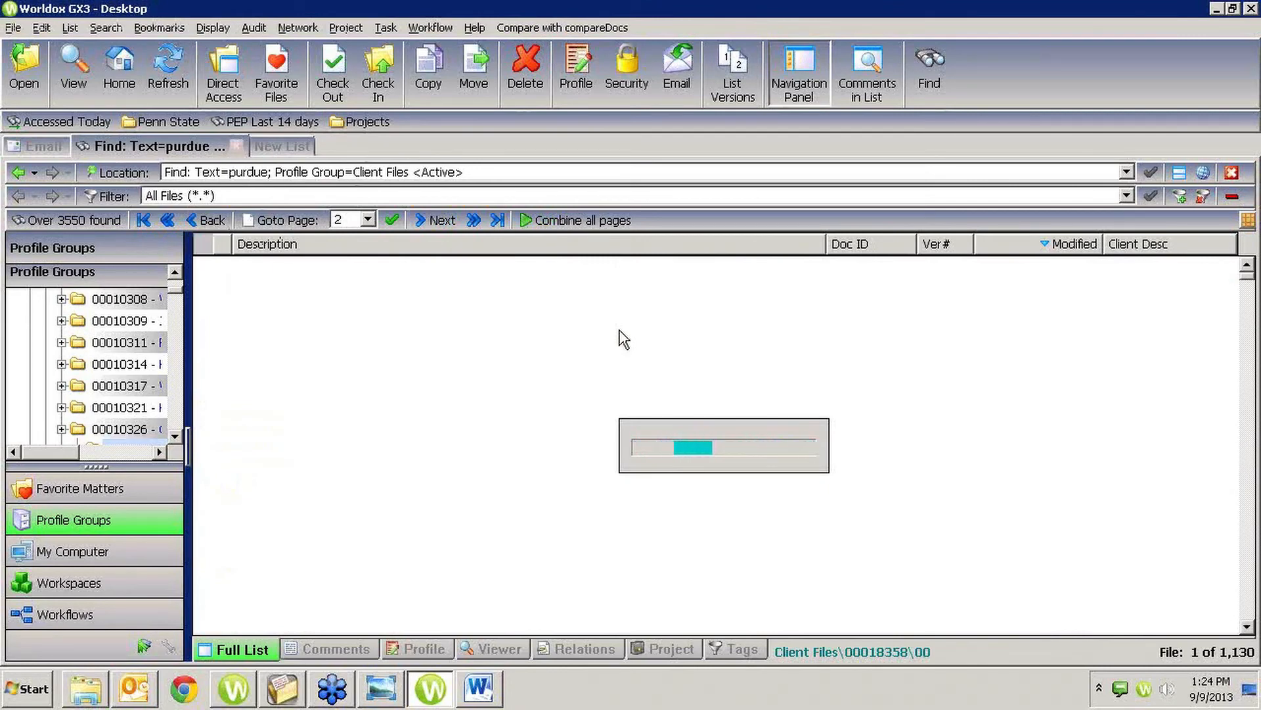
Step: Start a new search limited to the Current List for files containing the text "mobile"
click(929, 72)
click(1051, 227)
click(479, 544)
click(608, 245)
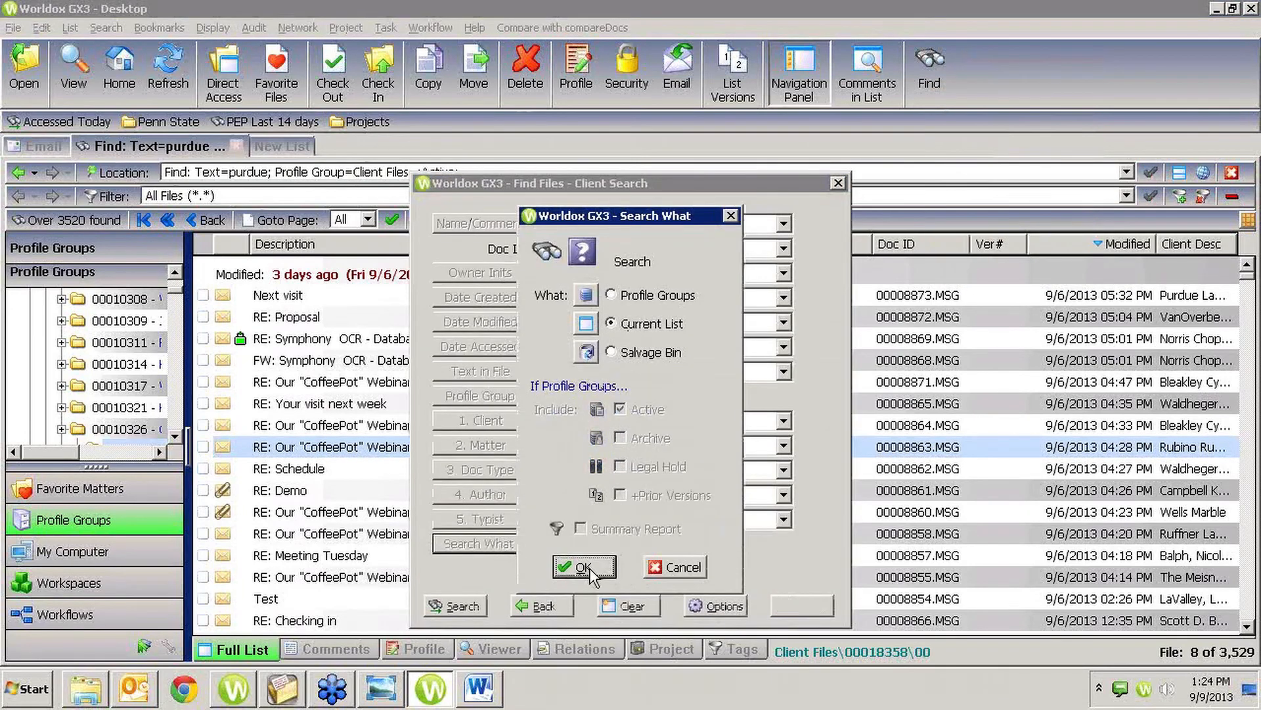
click(577, 645)
click(615, 367)
text(mobile)
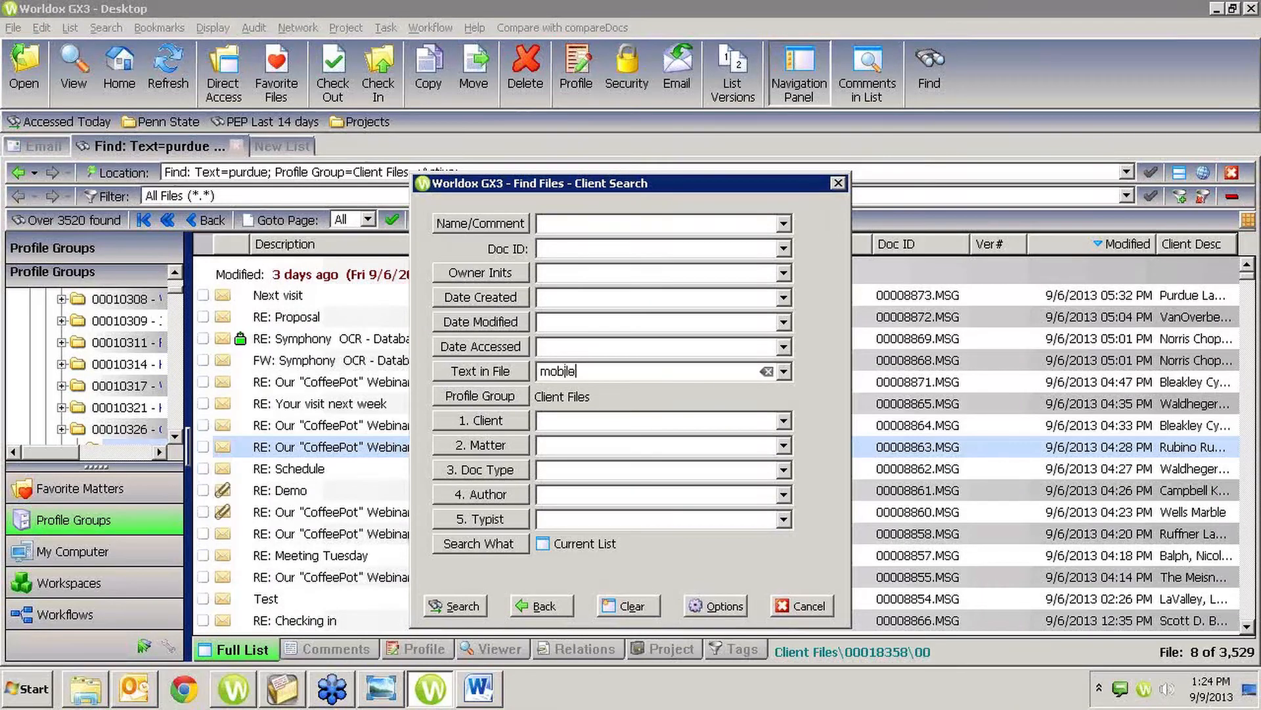
click(479, 603)
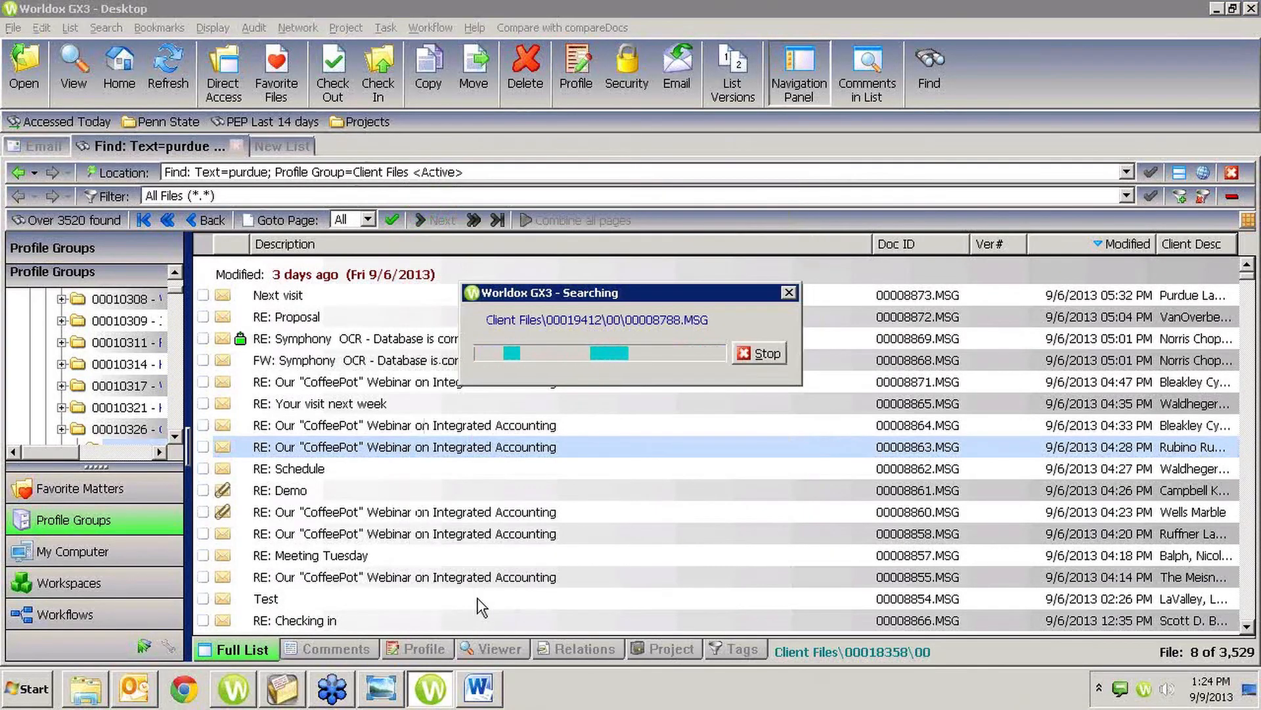